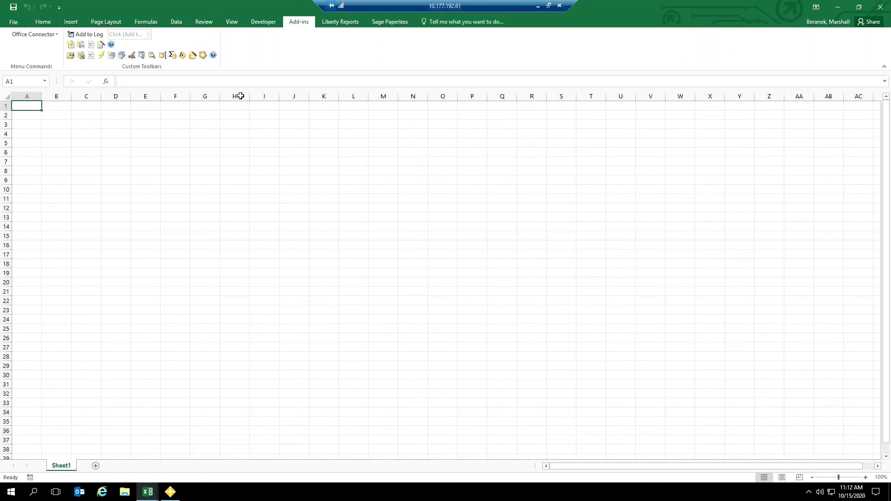
Switch to Office Connector and read its Welcome page, including the Starter description and the table of included reports
left_click(174, 496)
left_click_drag(368, 51, 341, 45)
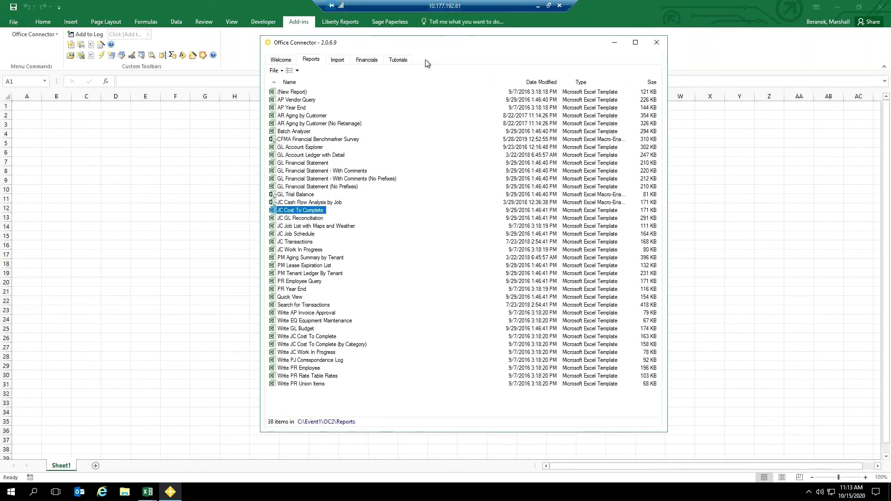
left_click(284, 60)
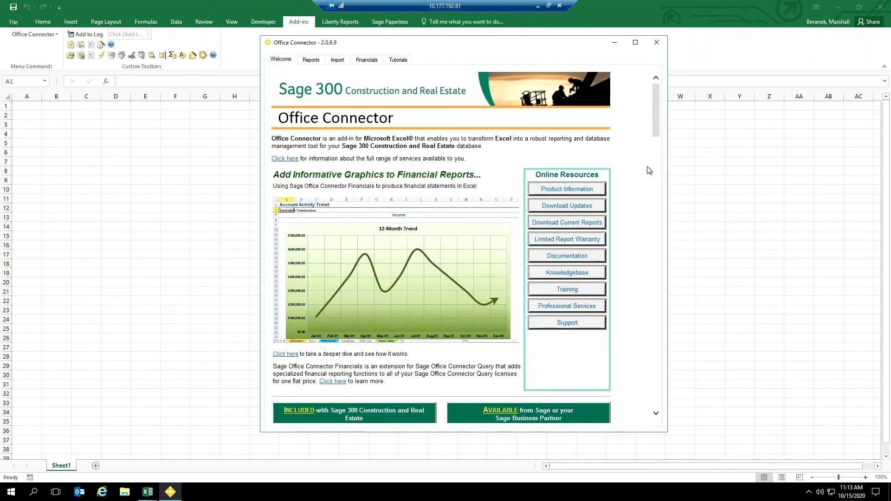
scroll(637, 173, "down", 1)
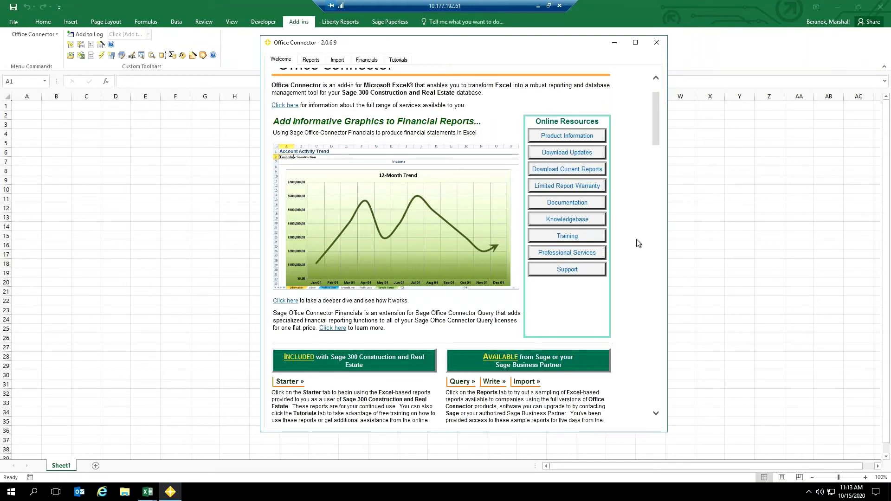
scroll(638, 242, "down", 3)
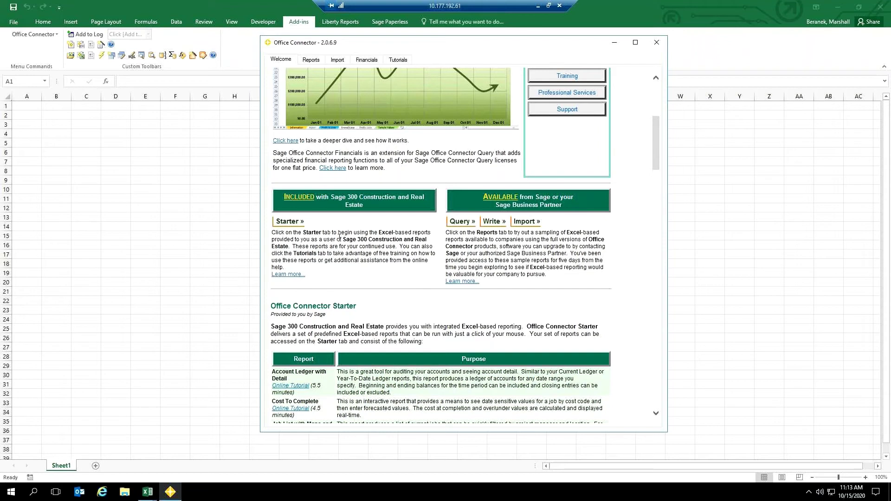
left_click_drag(340, 239, 345, 246)
left_click(357, 246)
left_click_drag(303, 232, 375, 258)
left_click(375, 258)
scroll(375, 246, "down", 5)
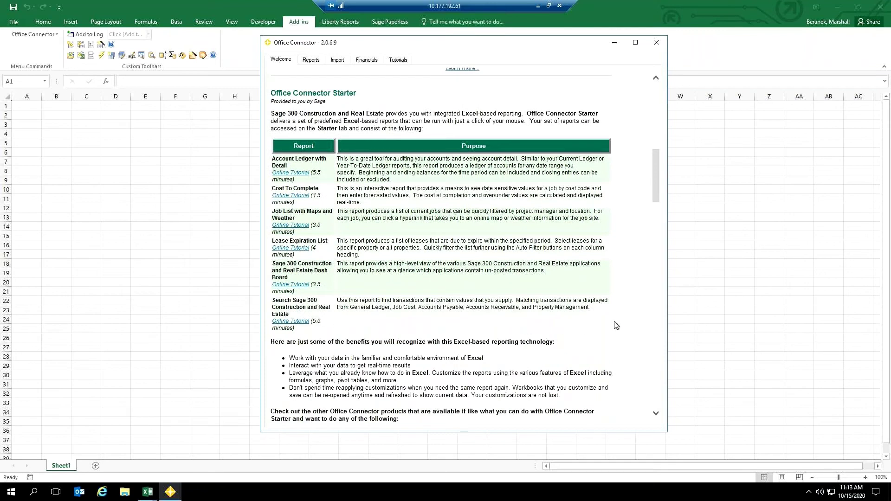
scroll(617, 325, "up", 10)
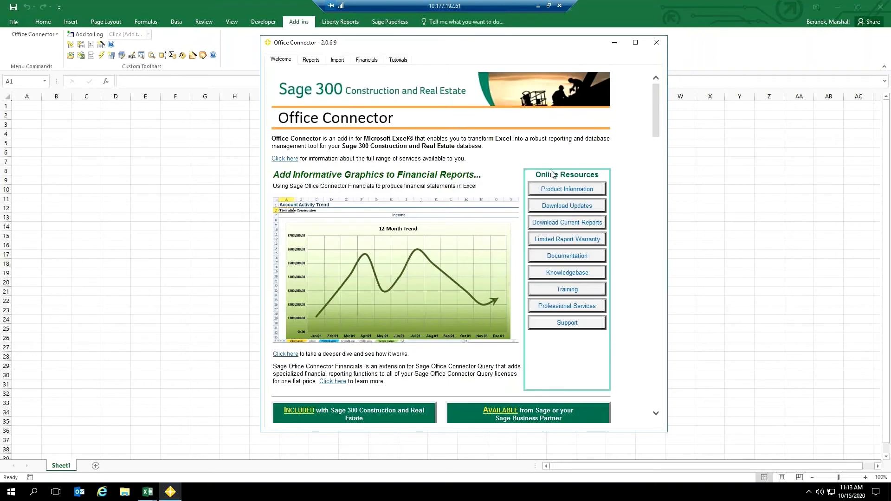
Browse Office Connector's Reports, Import and Financials template lists, and minimize its window
left_click(320, 62)
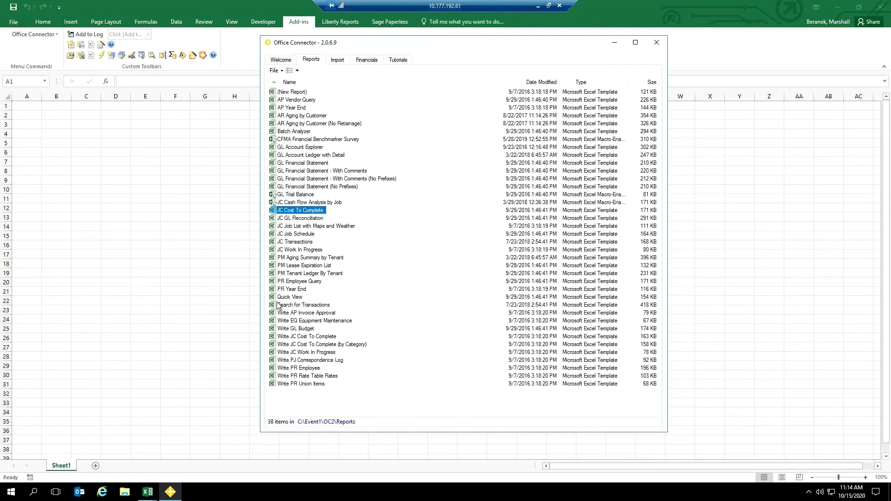
left_click(341, 60)
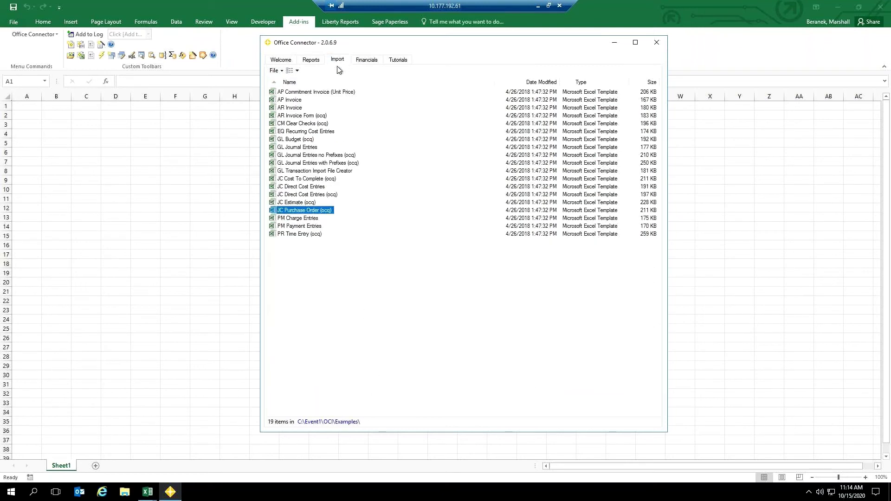
left_click(366, 62)
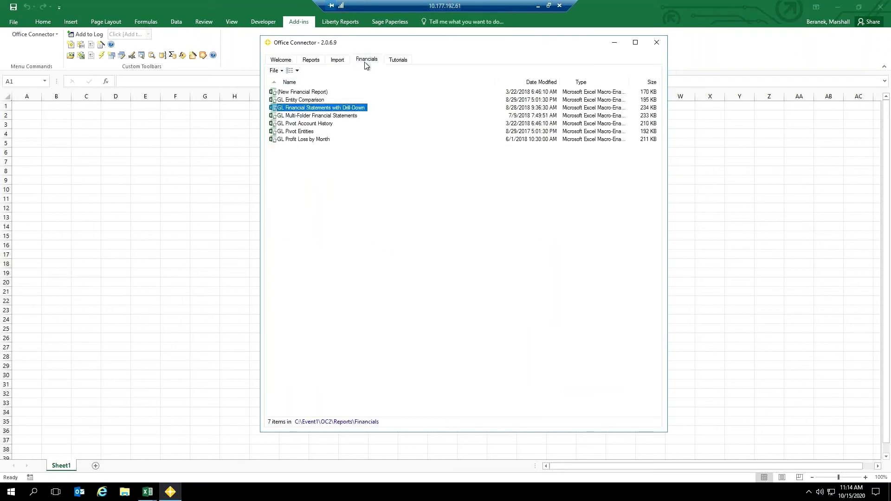
left_click(313, 63)
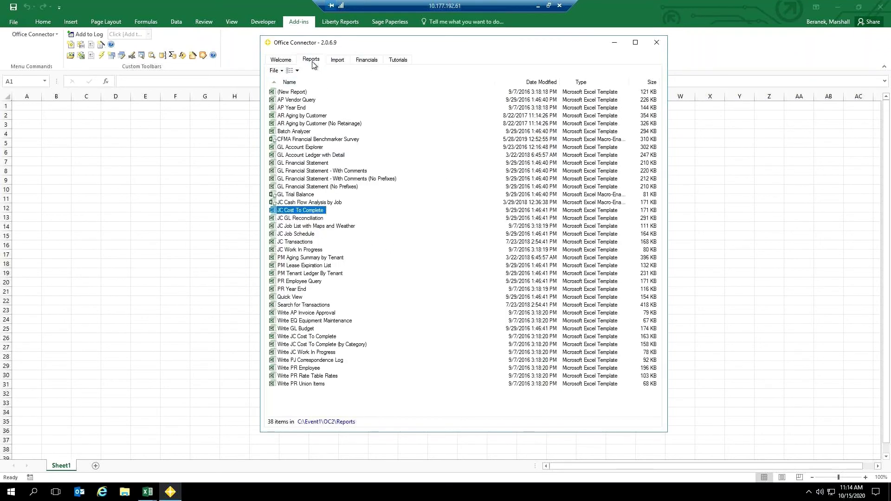
left_click(614, 42)
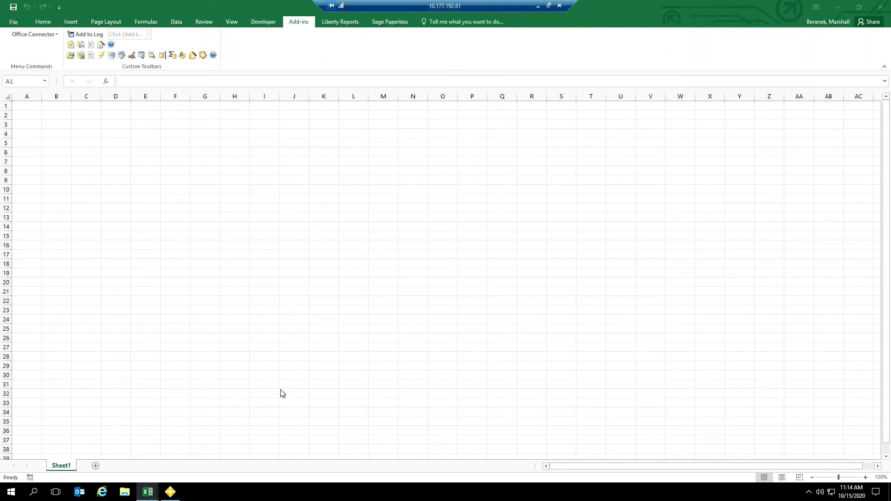
Switch to the JC Cash Flow Analysis by Job workbook and read the purpose and usage instructions on its Information worksheet
mouse_move(146, 496)
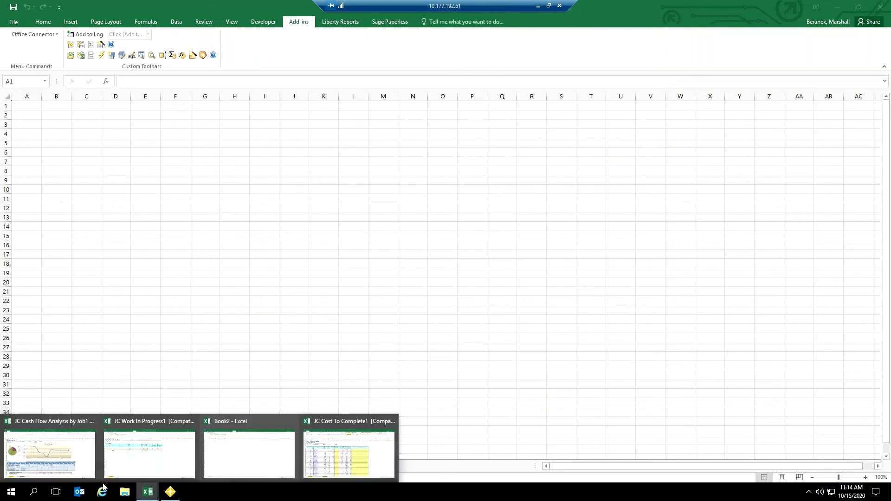
left_click(53, 457)
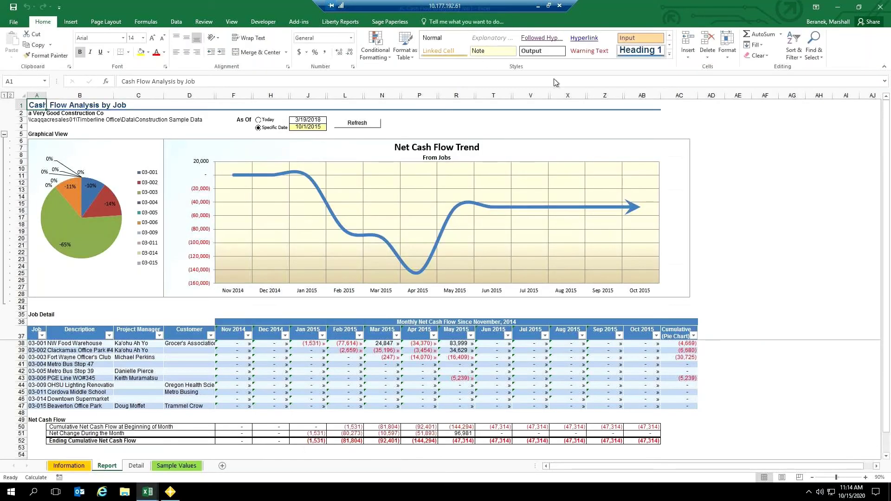
left_click(70, 466)
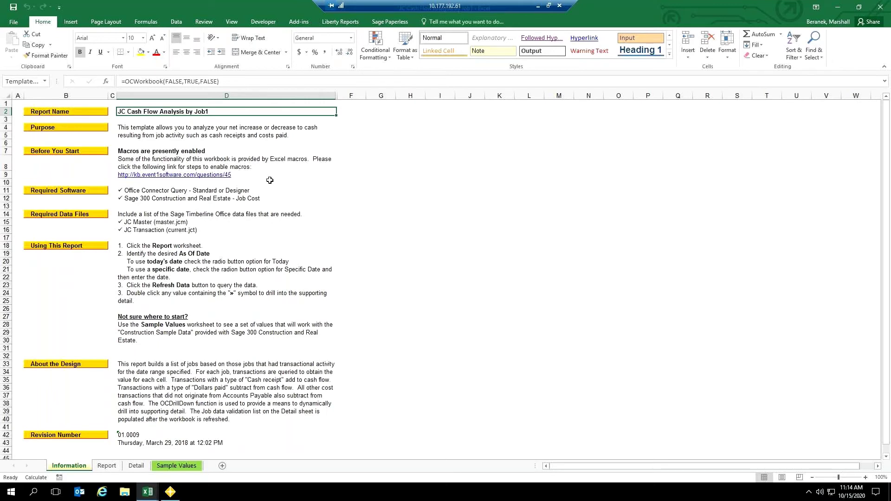
left_click(125, 131)
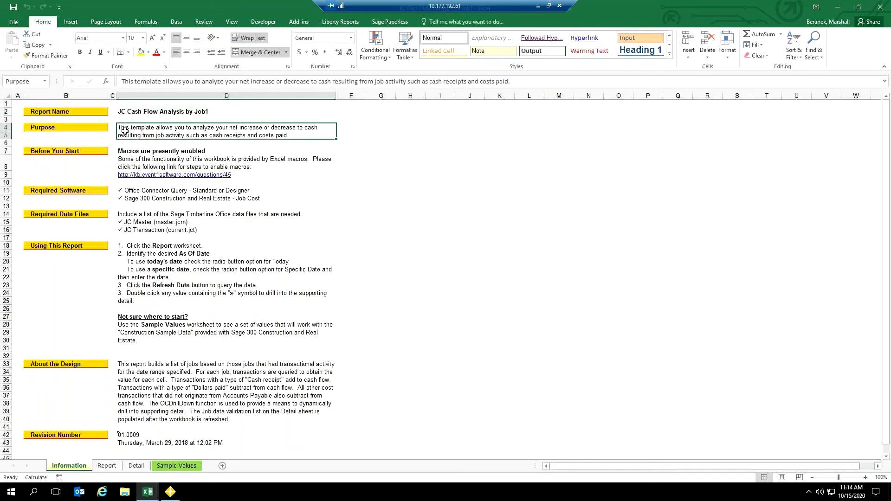
left_click(149, 266)
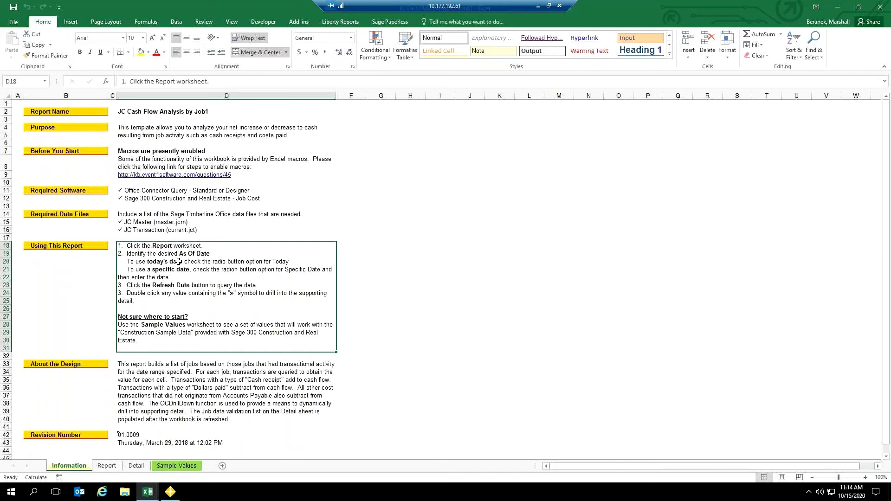
Review the net cash flow trend on the Report worksheet and the layout of the Detail worksheet, ending on Report
left_click(107, 467)
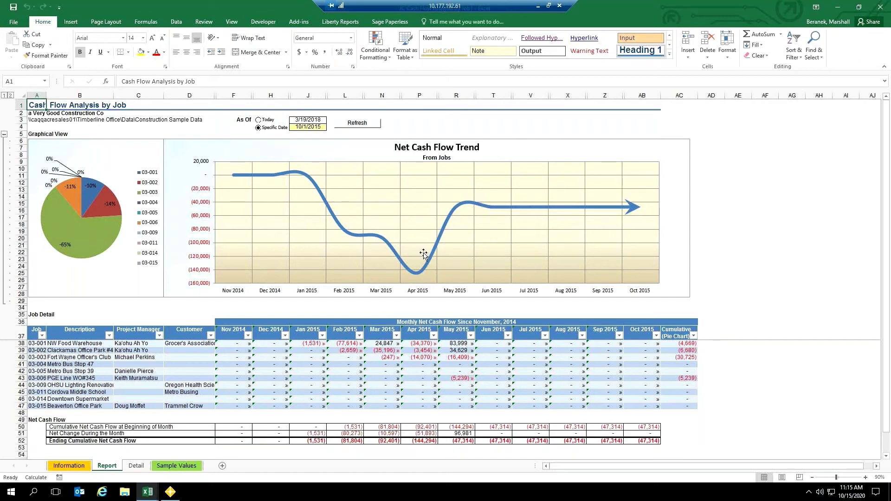
mouse_move(430, 262)
left_click(136, 466)
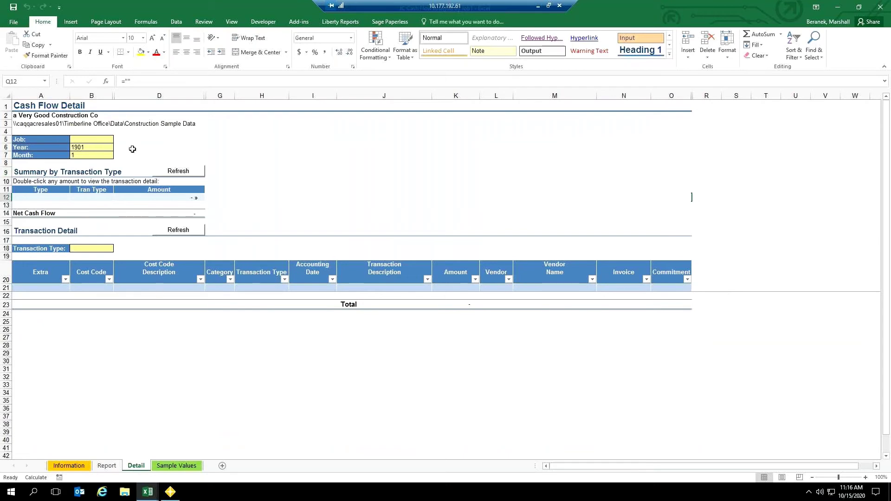
left_click(107, 466)
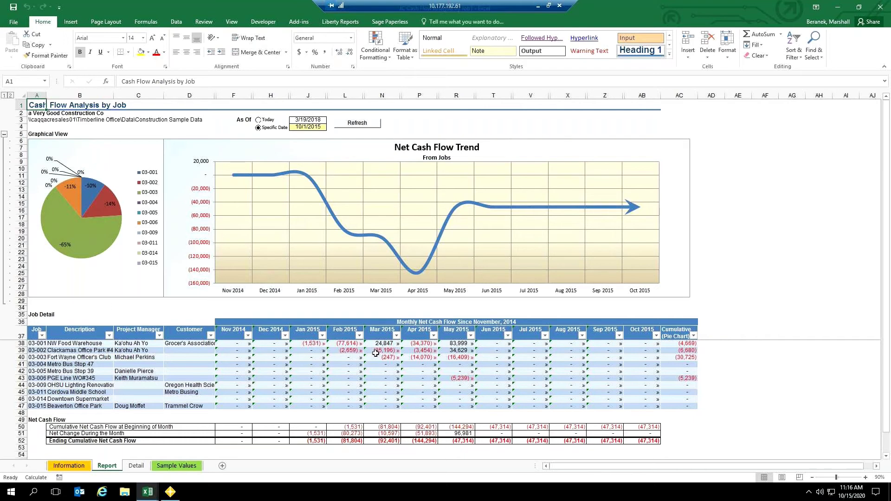
Drill down into the May 2015 cash flow of job 03-001 and into the PR cost amount in its transaction summary
left_click(465, 344)
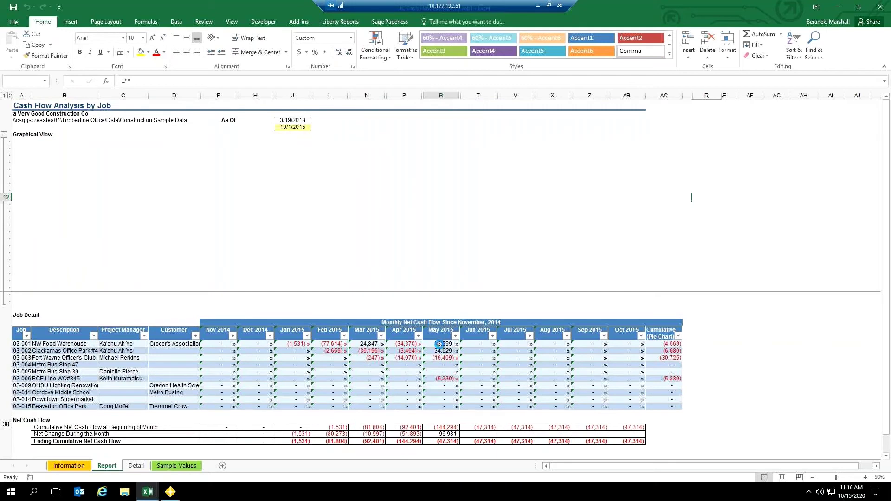
double_click(448, 344)
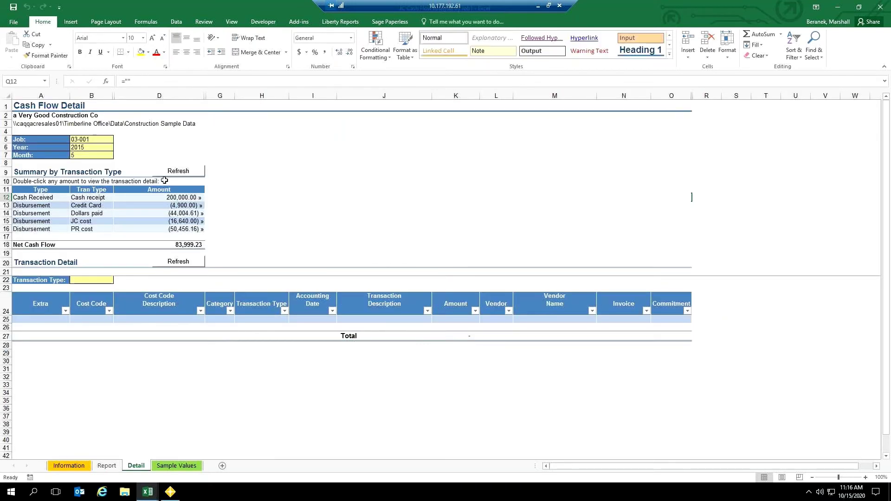
left_click(78, 228)
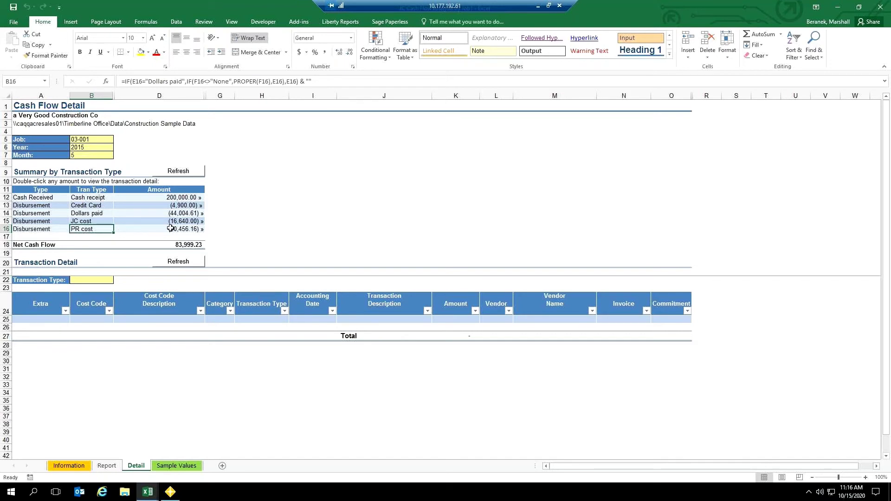
double_click(195, 229)
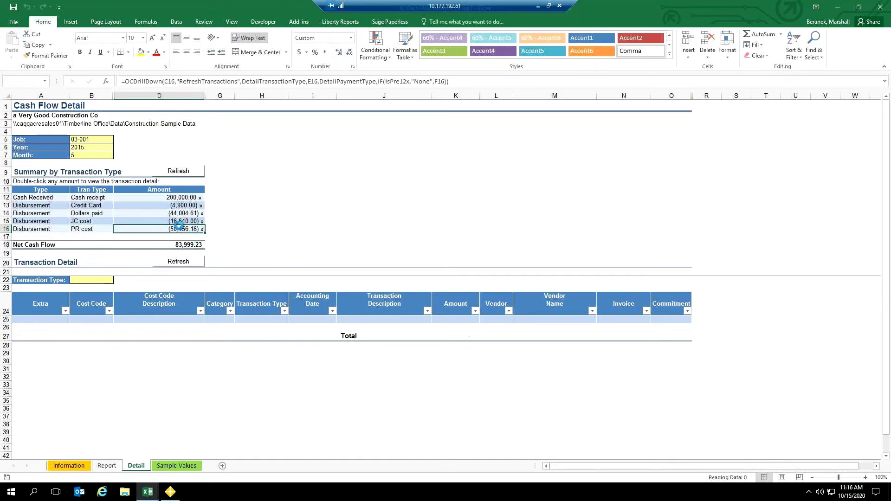
double_click(185, 229)
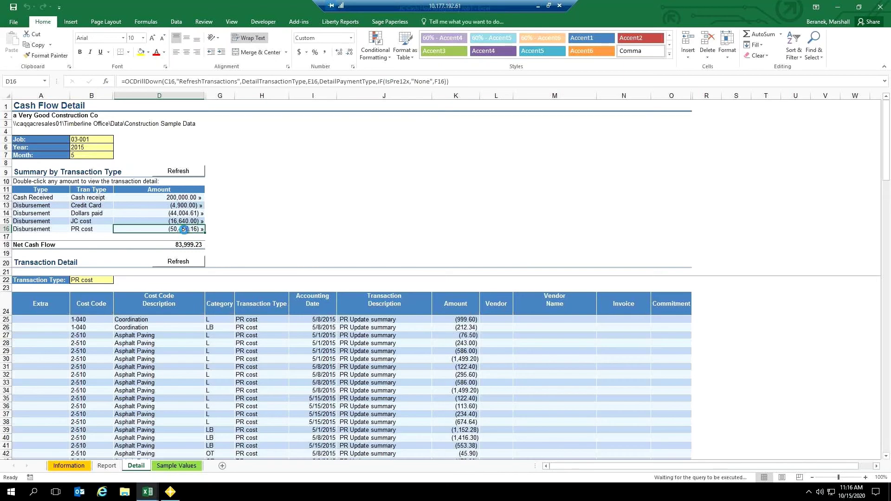
Examine the PR cost transactions of job 03-001 by cost code, down to the total row
scroll(344, 299, "down", 1)
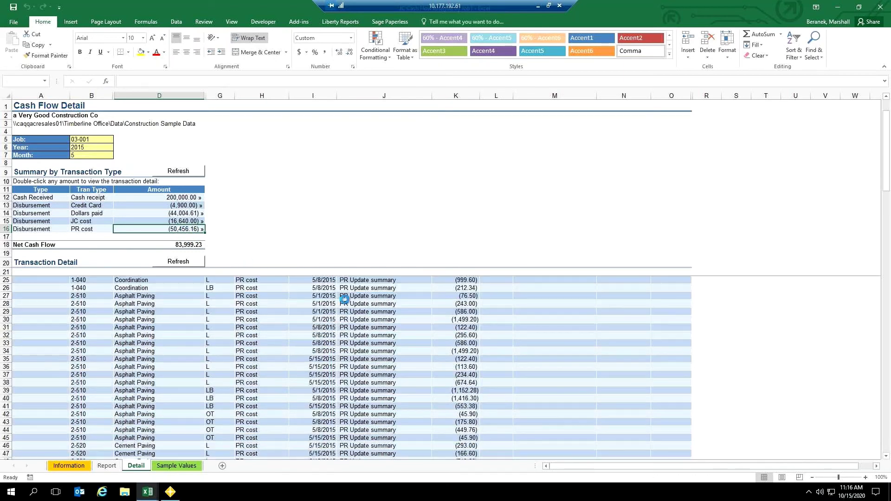
scroll(188, 287, "down", 2)
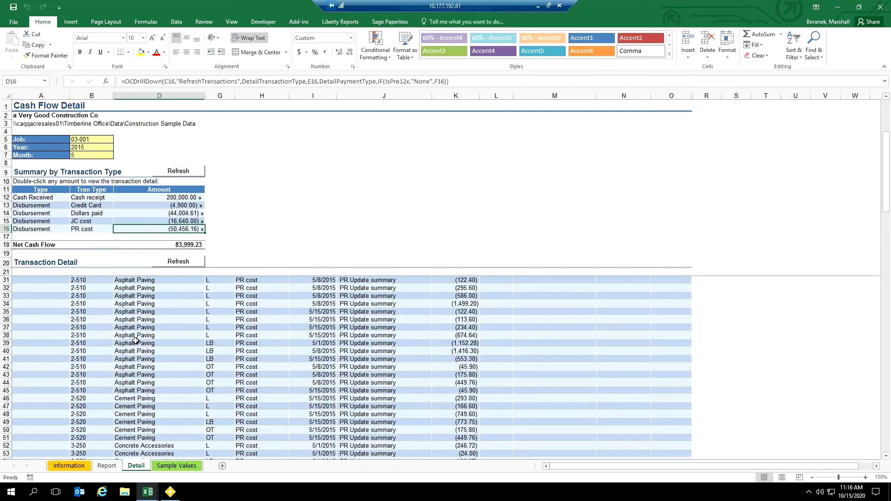
scroll(192, 341, "down", 3)
scroll(192, 342, "down", 4)
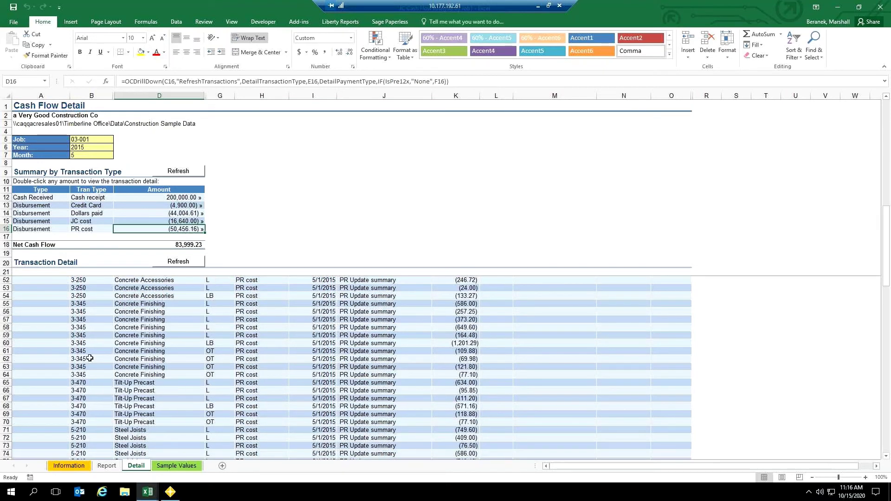
scroll(90, 359, "down", 4)
scroll(172, 375, "down", 5)
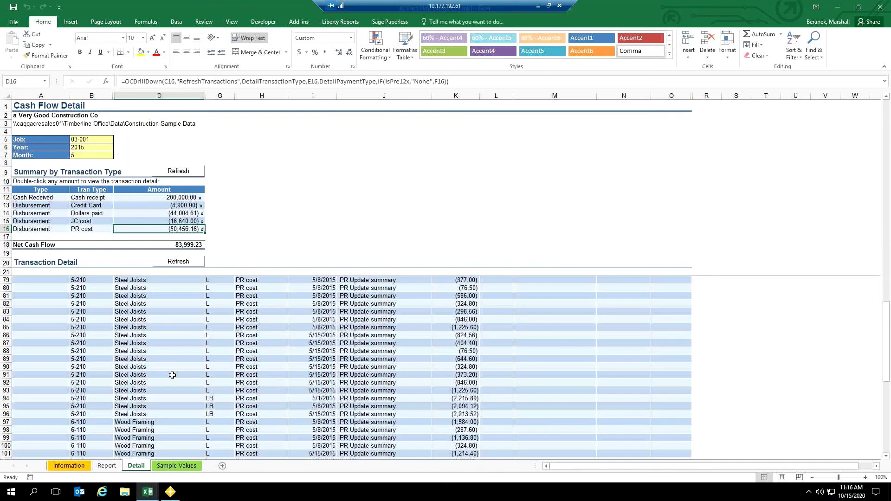
scroll(173, 375, "down", 5)
scroll(171, 374, "down", 1)
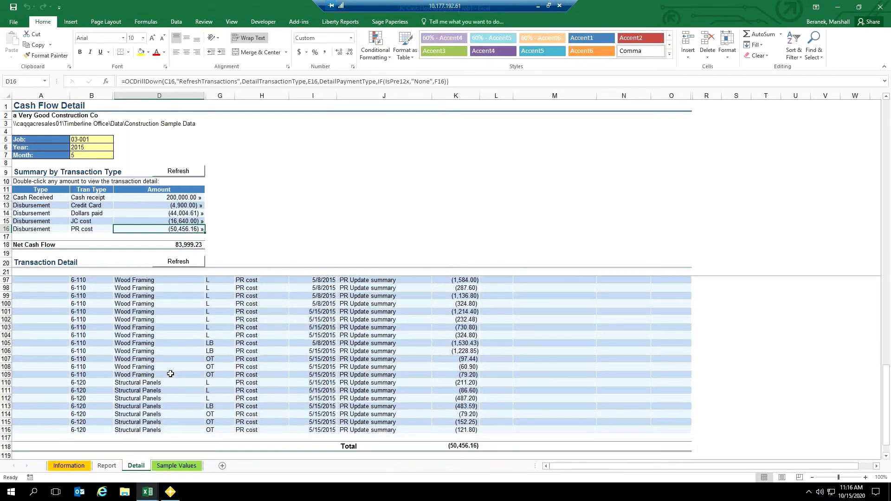
scroll(171, 374, "up", 4)
scroll(172, 375, "up", 3)
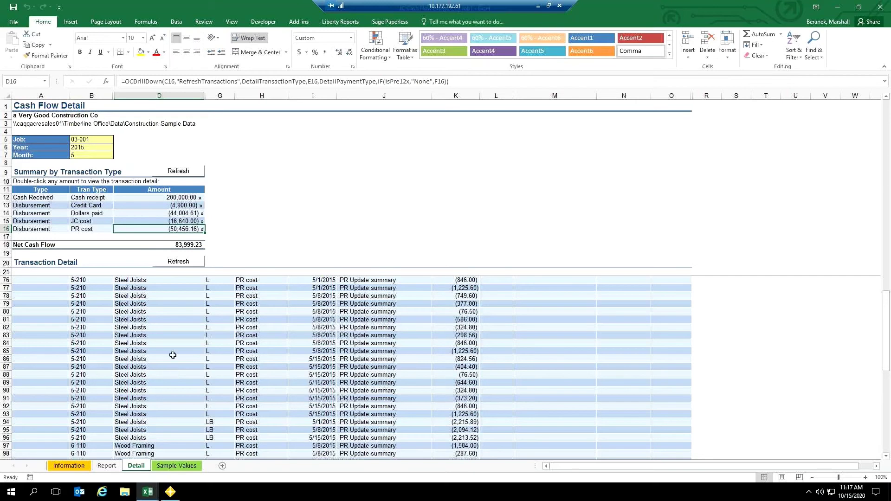
scroll(172, 356, "up", 5)
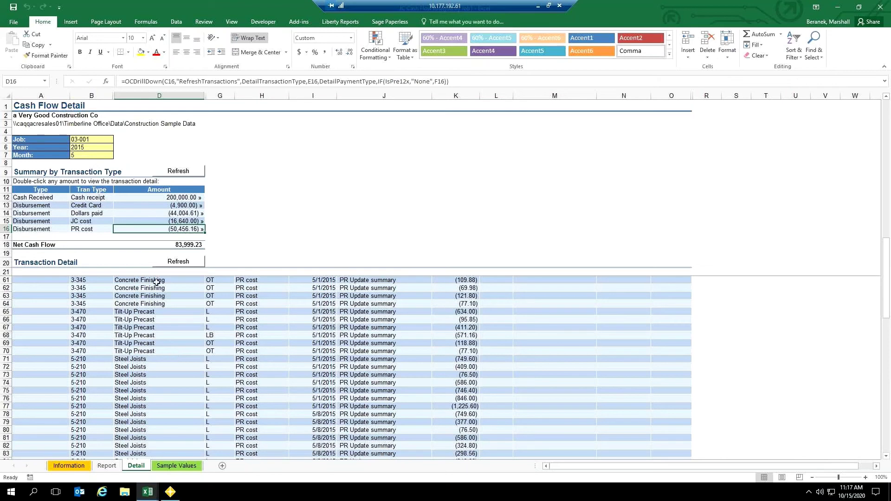
Drill down into the JC cost amount in the transaction summary to list its transactions
double_click(184, 221)
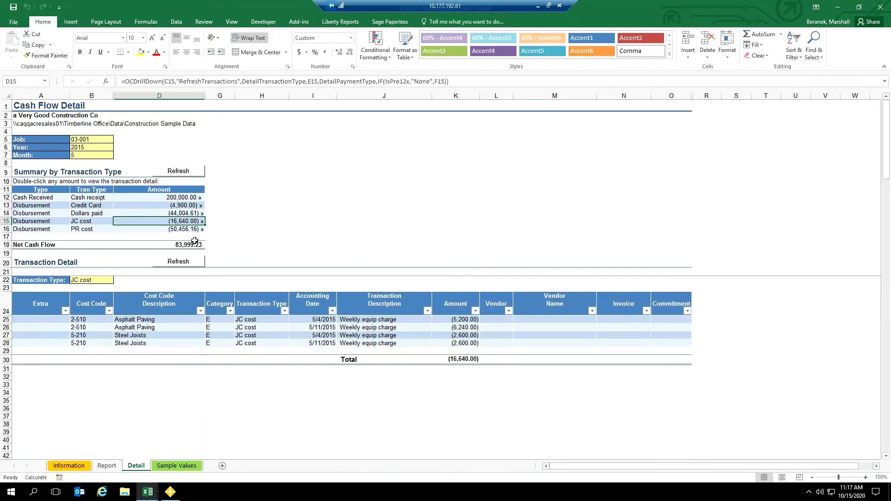
Switch to the JC Work In Progress1 workbook and review the usage instructions on its Information worksheet
left_click_drag(401, 7, 517, 8)
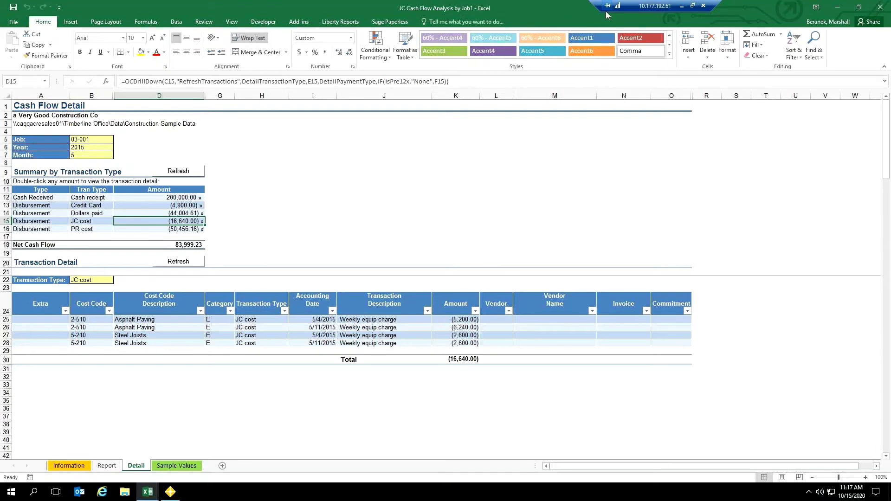
left_click(839, 8)
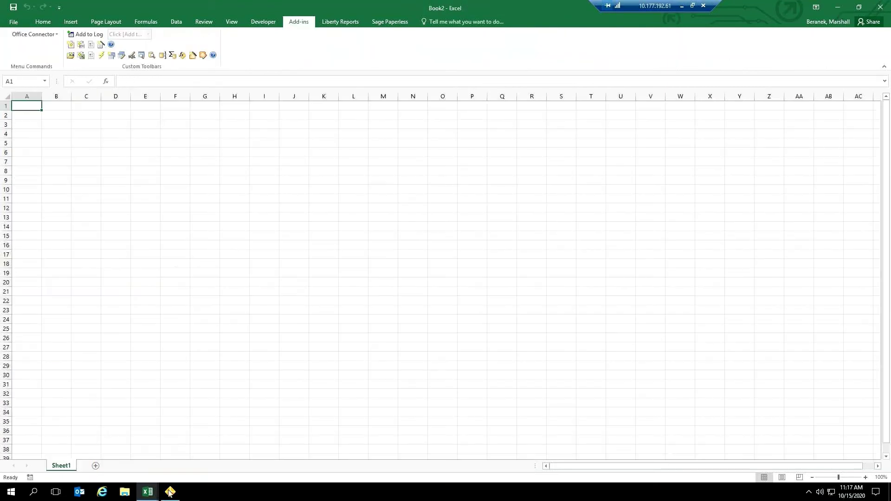
left_click(148, 493)
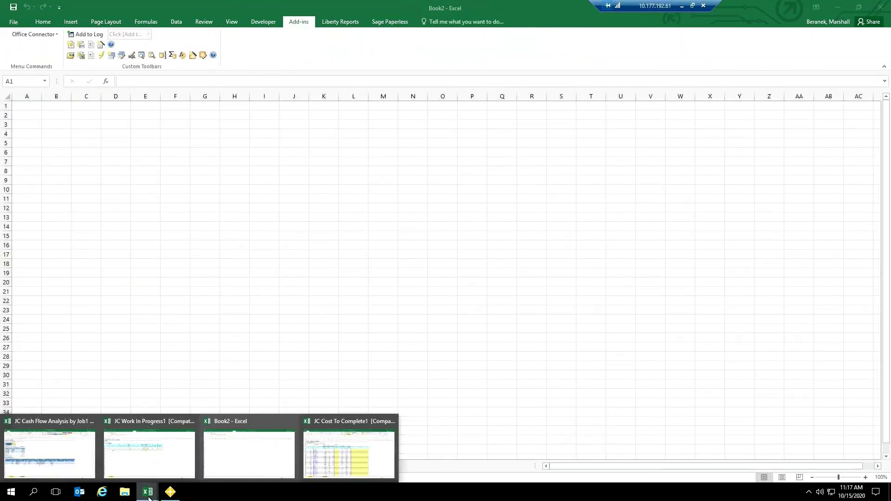
left_click(133, 463)
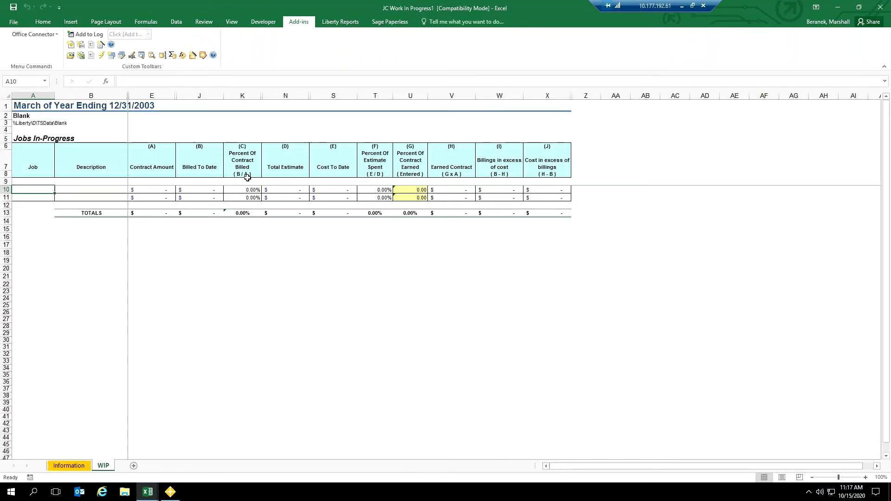
left_click(81, 467)
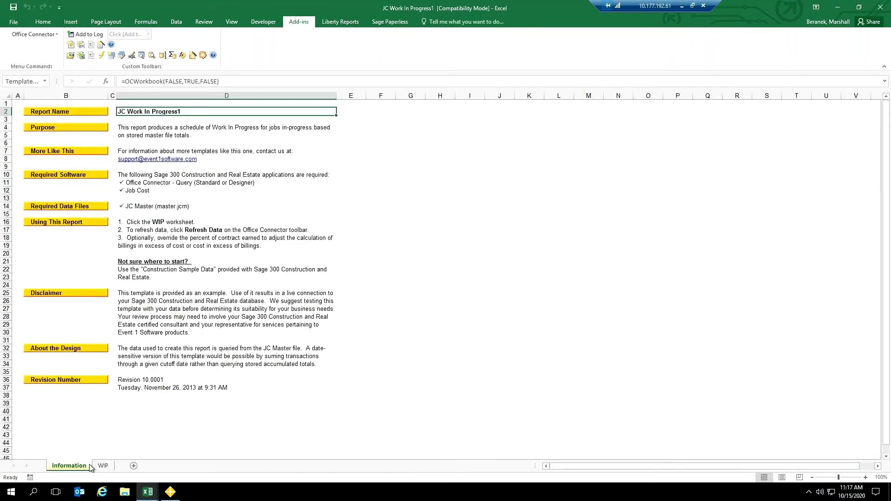
left_click(165, 223)
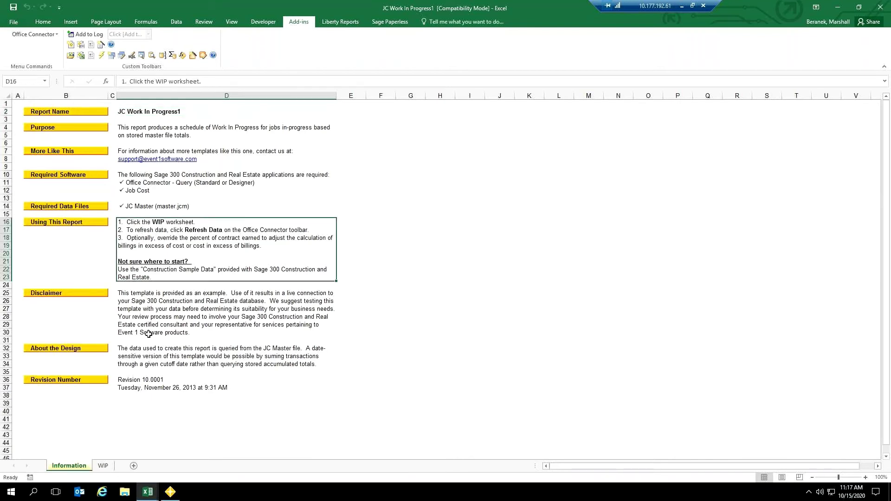
Refresh the WIP worksheet with data from the company a Very Good Construction Co in the Construction Sample Data folder
left_click(103, 466)
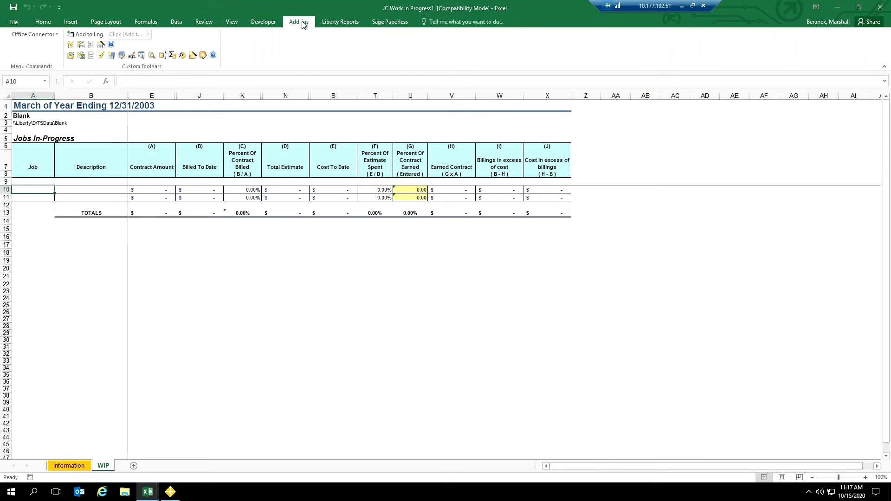
left_click(101, 56)
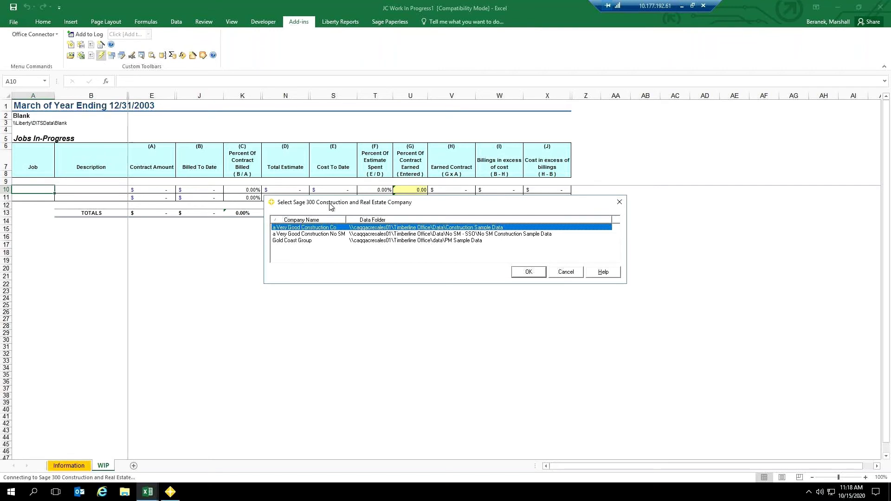
left_click_drag(331, 206, 248, 143)
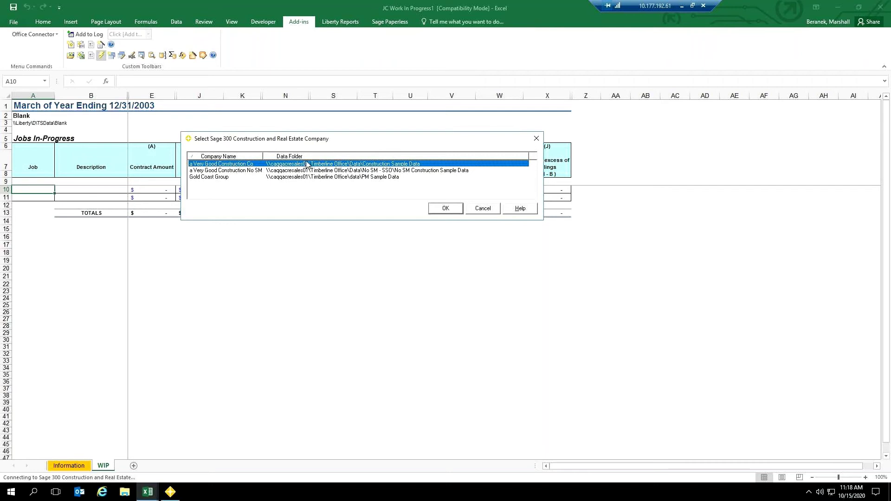
left_click(442, 211)
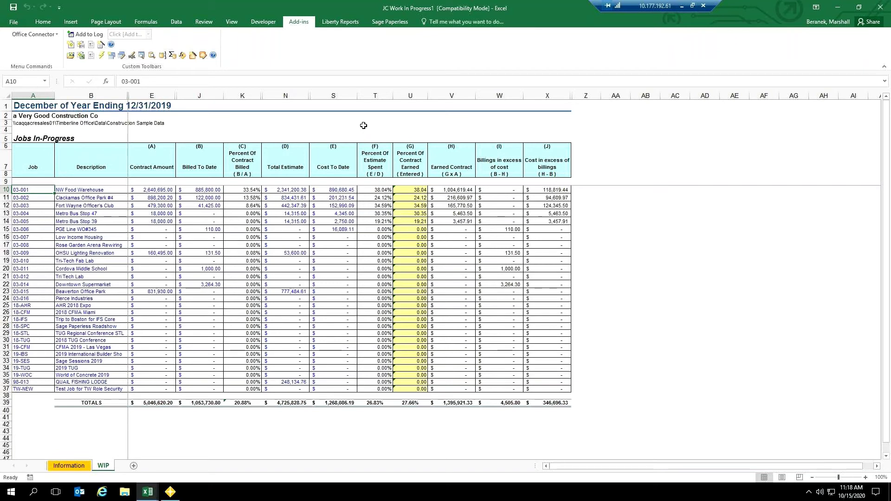
Examine the WIP report's contract, billing and percentage columns, including the percent spent and percent earned formulas of job 03-001
left_click(170, 155)
left_click(202, 152)
left_click(243, 152)
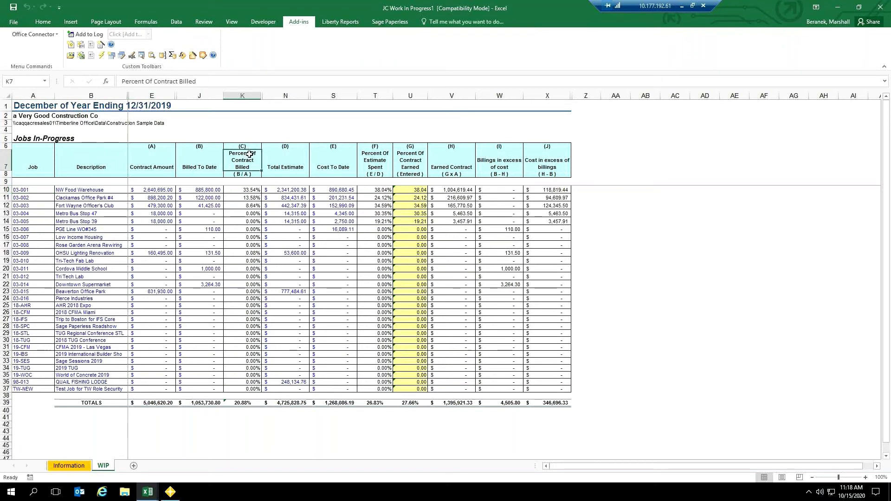
left_click(379, 157)
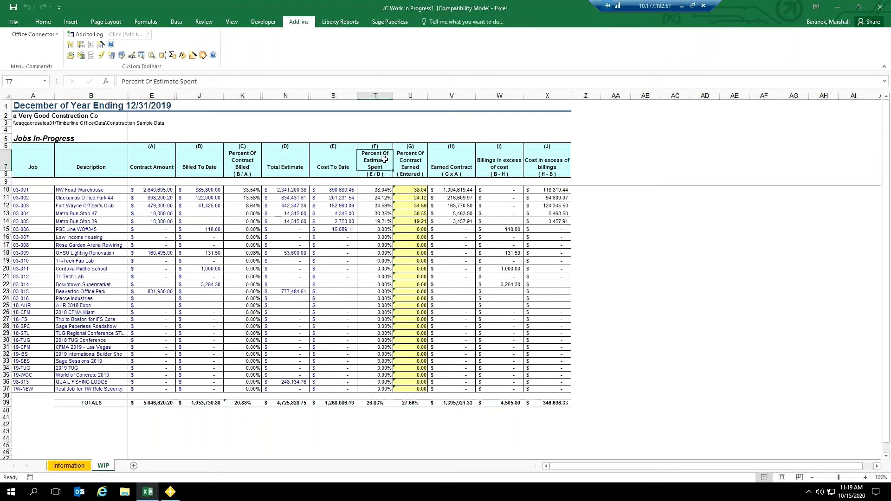
left_click(382, 190)
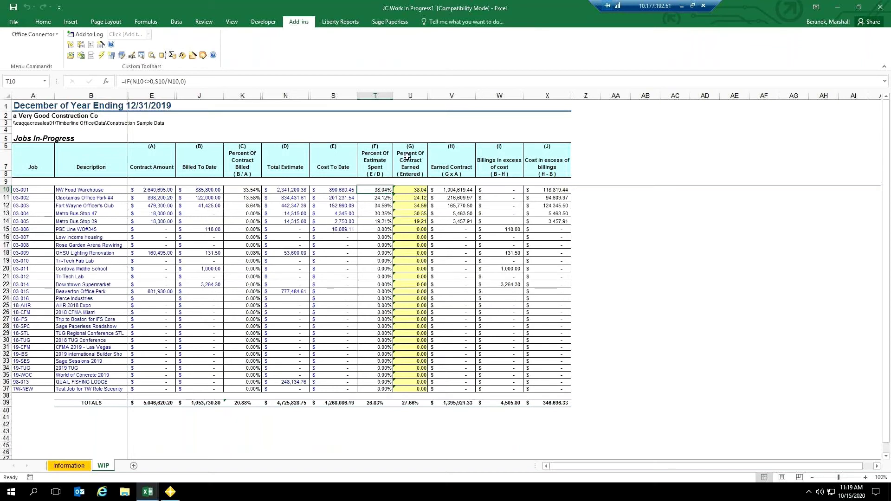
left_click(416, 191)
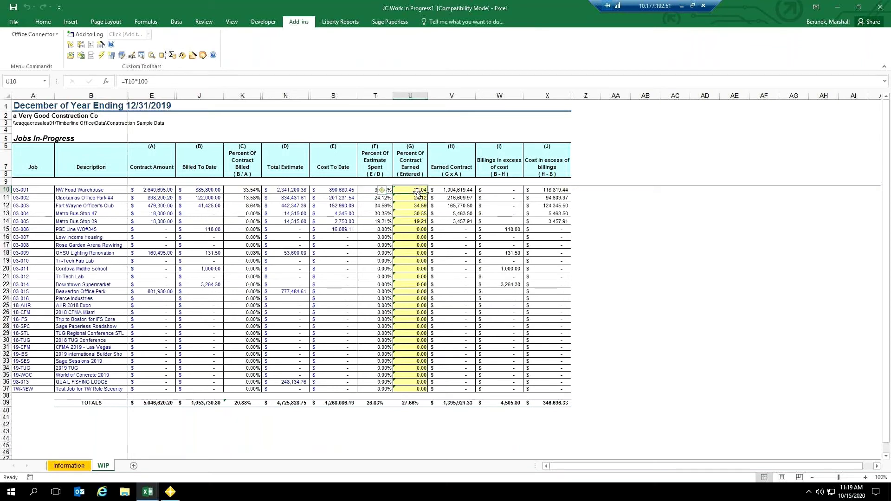
left_click(587, 192)
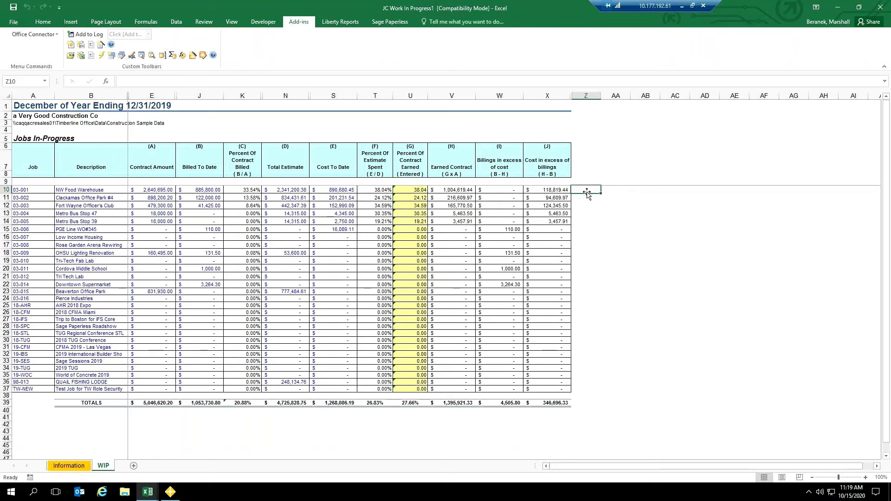
Override the percent of contract earned for job 03-001 with 29 and check its cost and billings in excess amounts
left_click(416, 90)
left_click(419, 190)
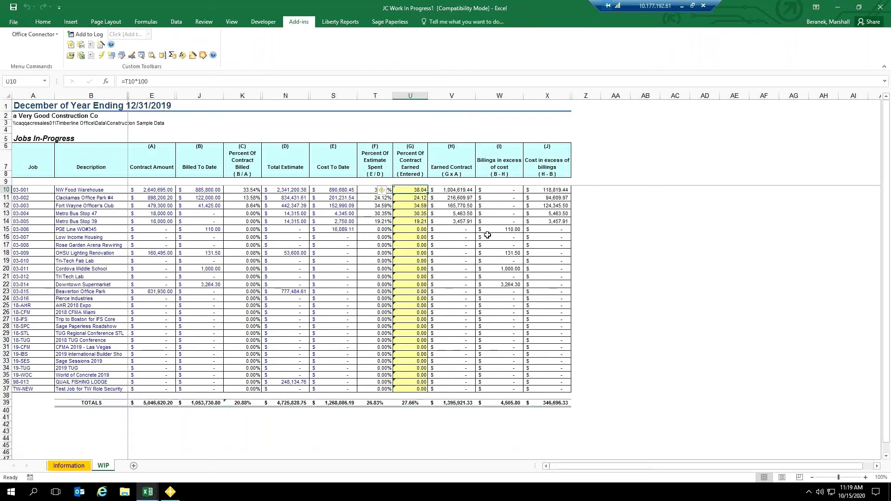
type("29")
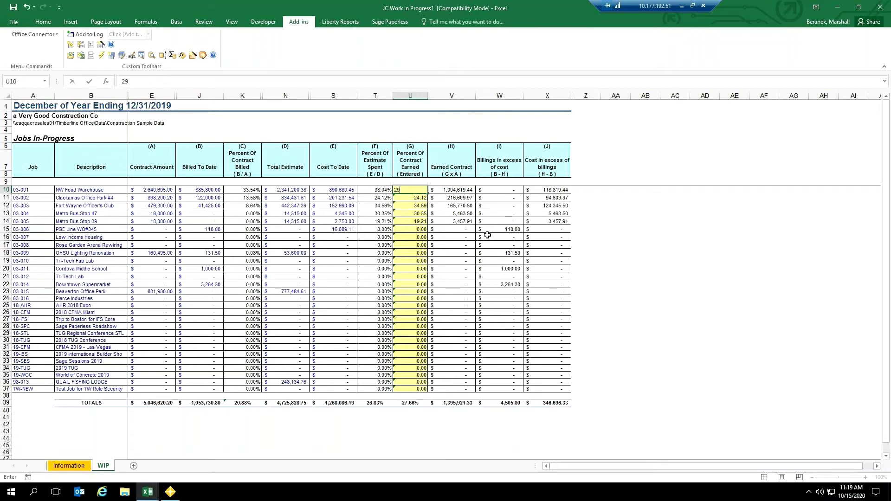
key("Tab")
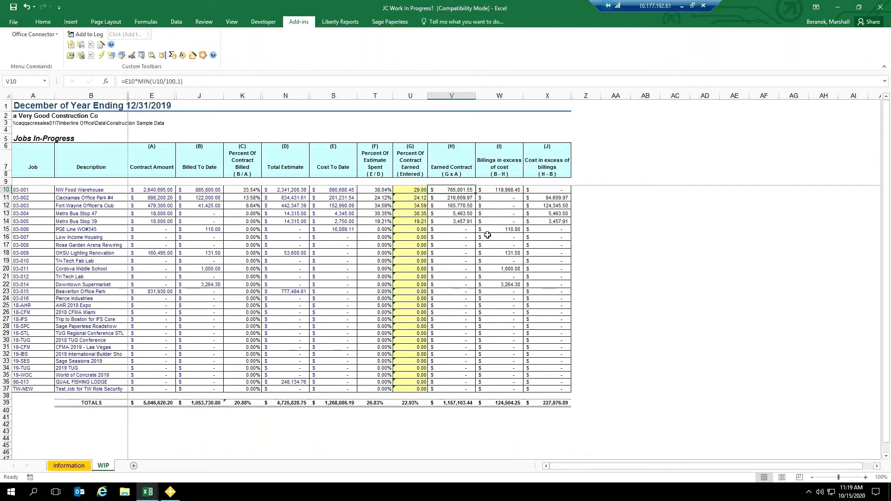
left_click(557, 191)
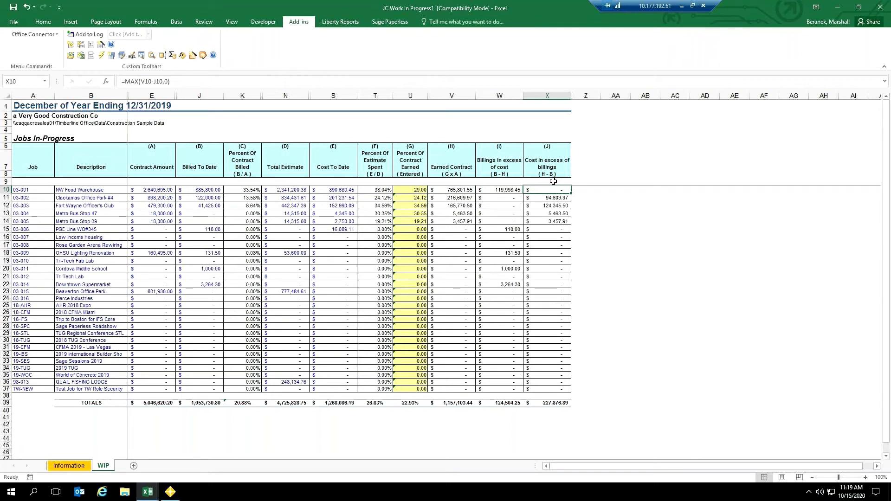
left_click(504, 191)
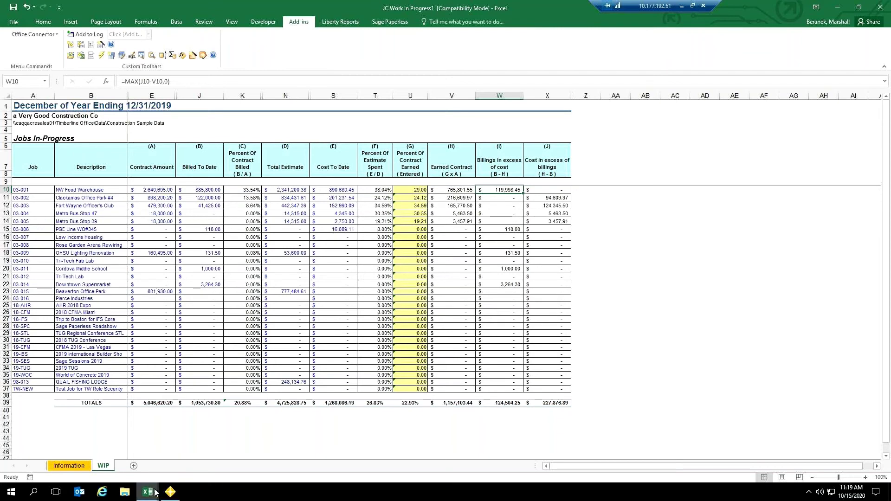
Switch to Office Connector to point out the Write JC Work In Progress and Write JC Cost To Complete templates, closing its window at the end
left_click(170, 493)
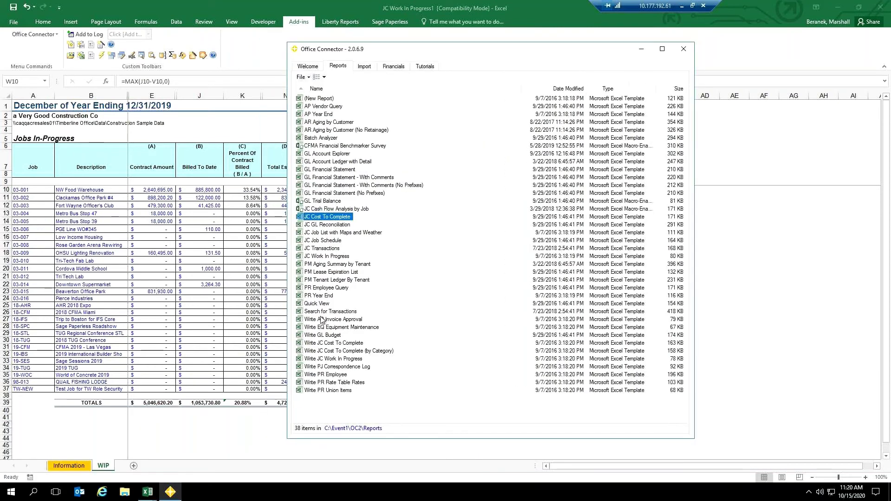
left_click(330, 360)
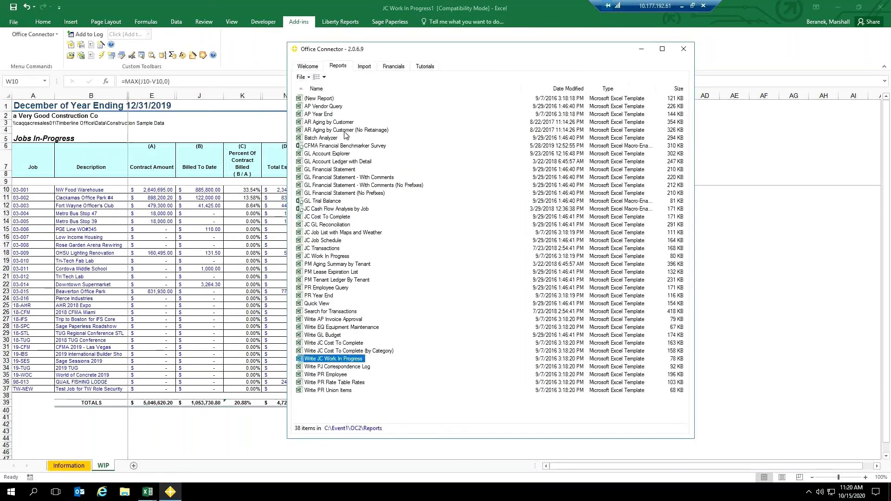
left_click_drag(356, 47, 343, 37)
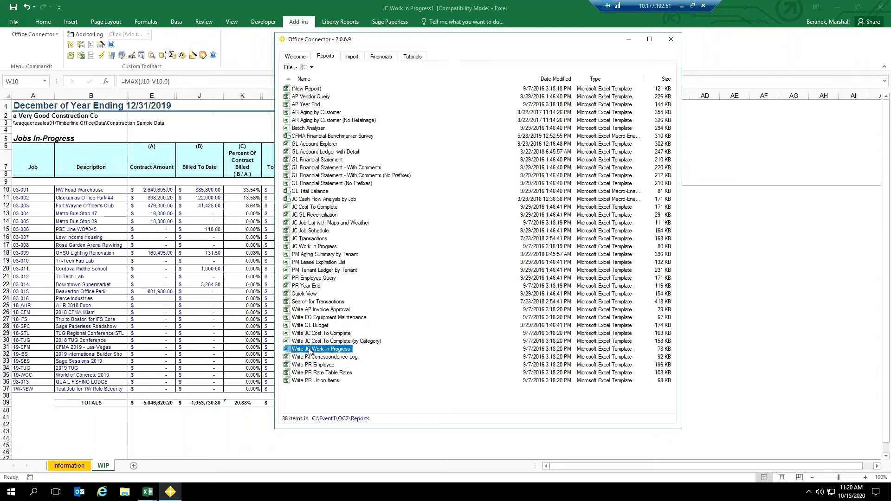
left_click(310, 334)
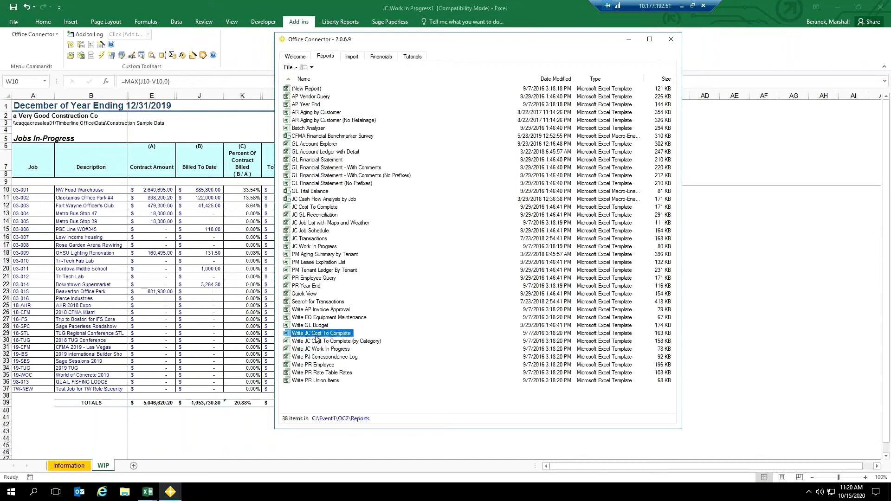
left_click(671, 41)
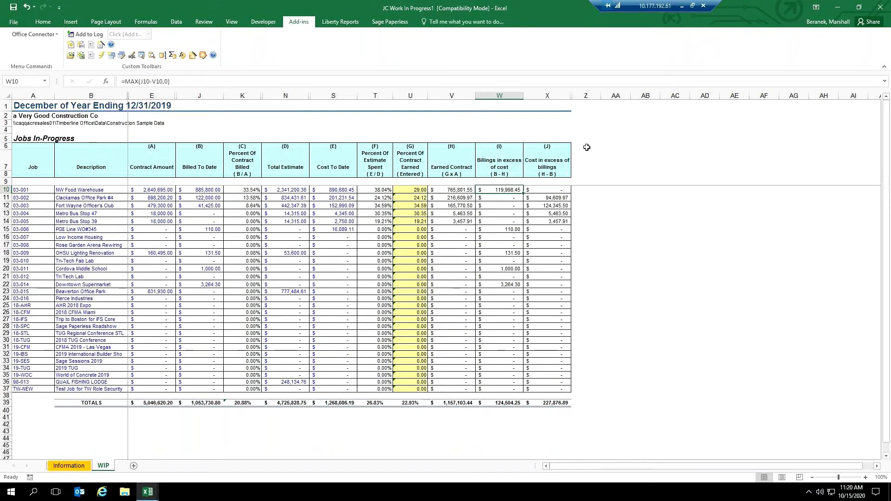
Switch to the JC Cost To Complete1 workbook and review the Using This Report instructions
left_click(156, 500)
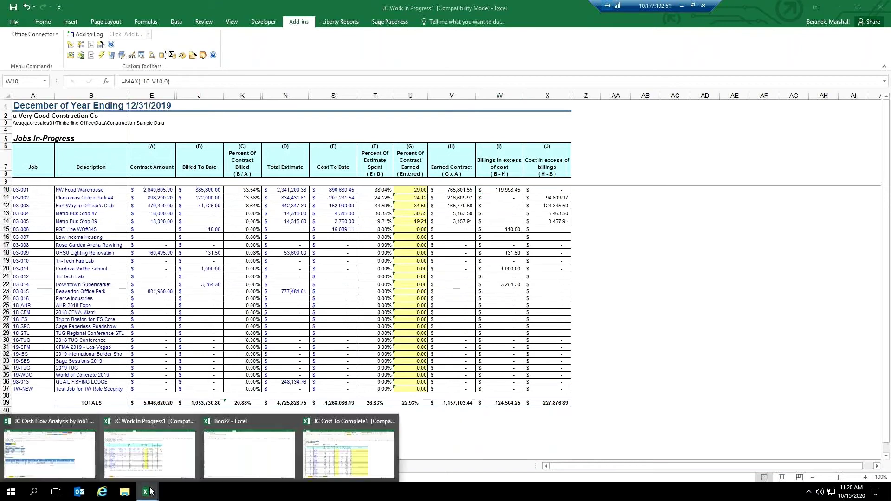
left_click(343, 446)
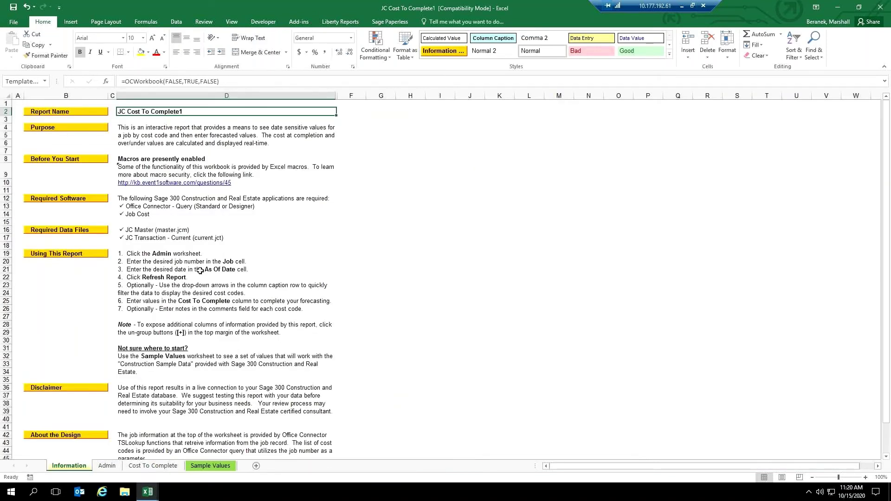
left_click(175, 269)
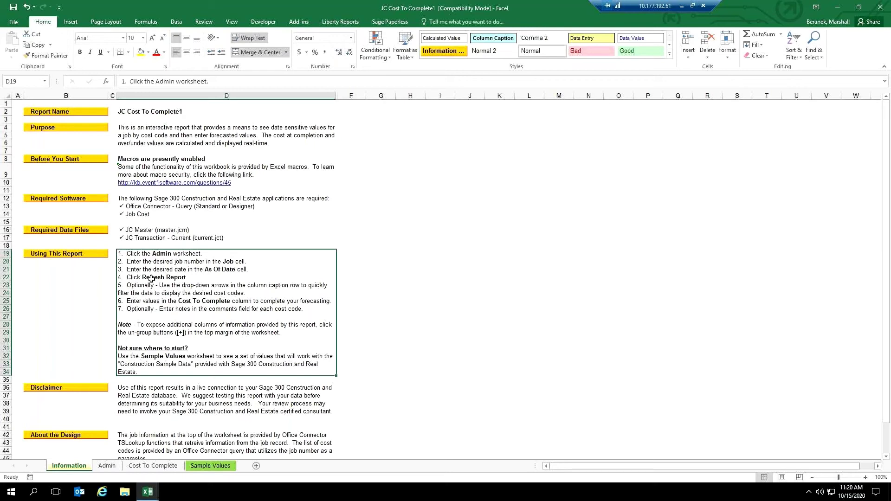
Refresh the cost to complete report from the Admin worksheet, keeping job 03-001 and the existing as-of date
left_click(111, 468)
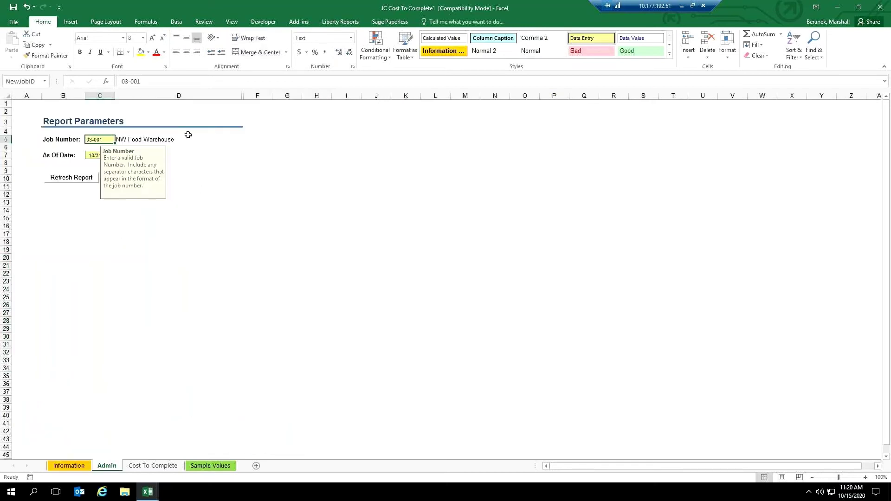
left_click(174, 133)
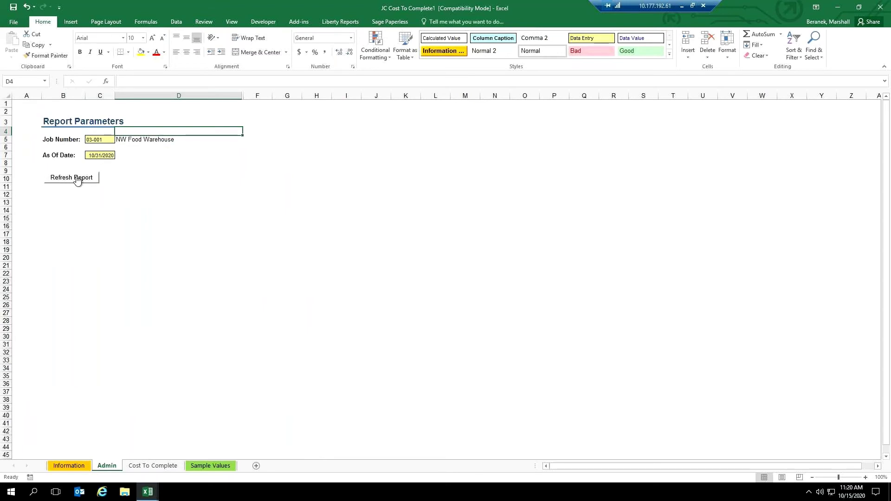
left_click(299, 22)
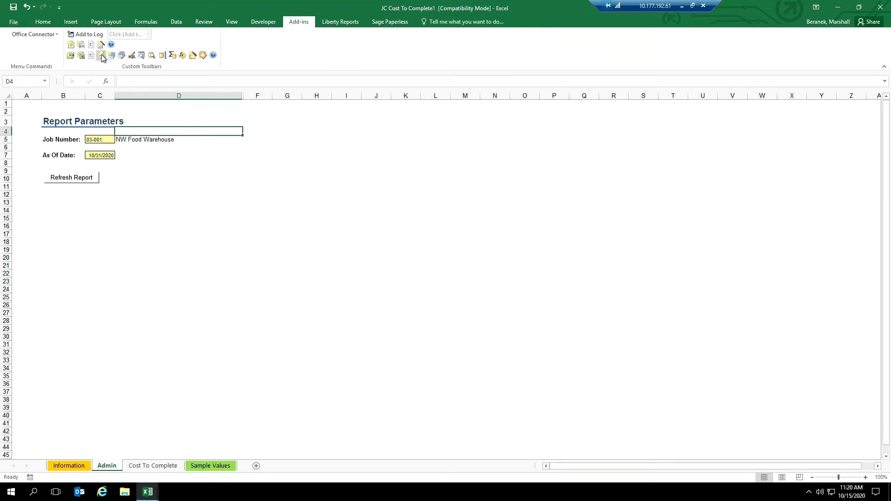
left_click(78, 180)
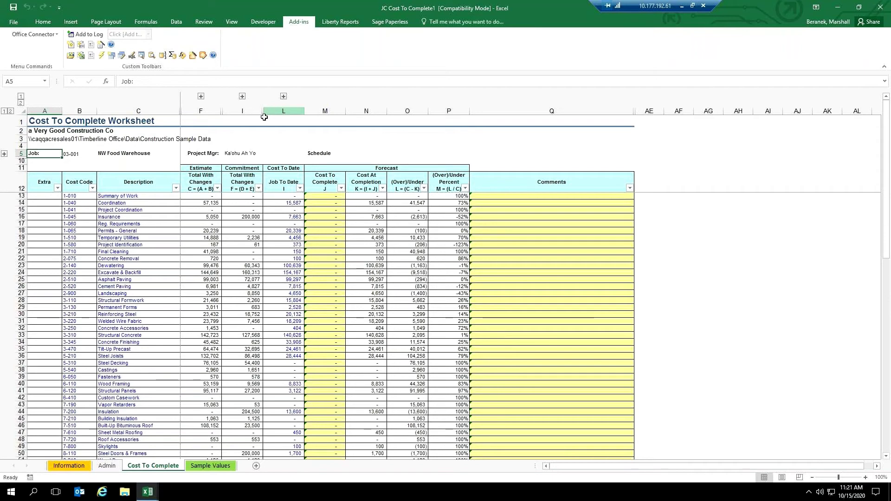
Examine the Cost Code and Cost To Complete columns, ending on the Cost To Complete cell of cost code 1-010
left_click(80, 111)
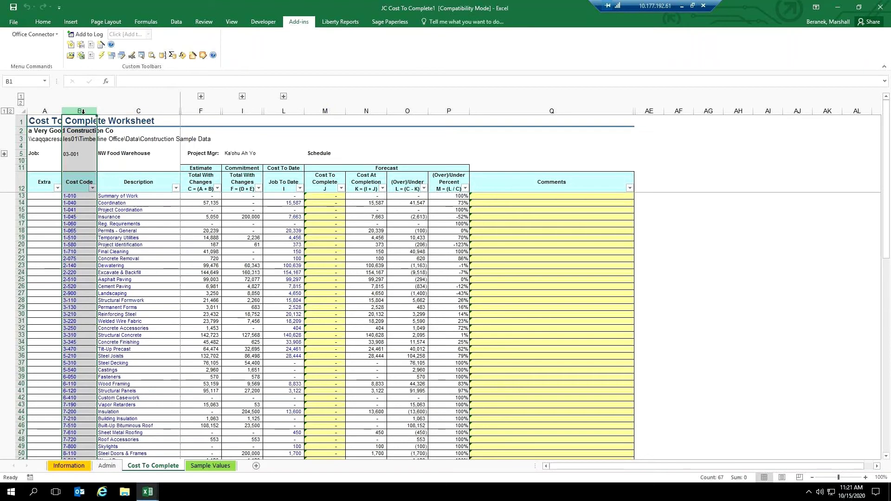
left_click(327, 107)
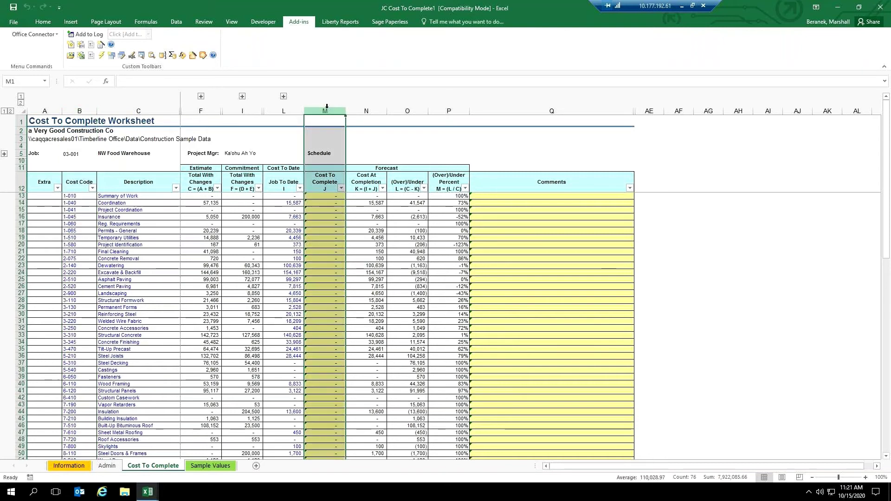
left_click(324, 196)
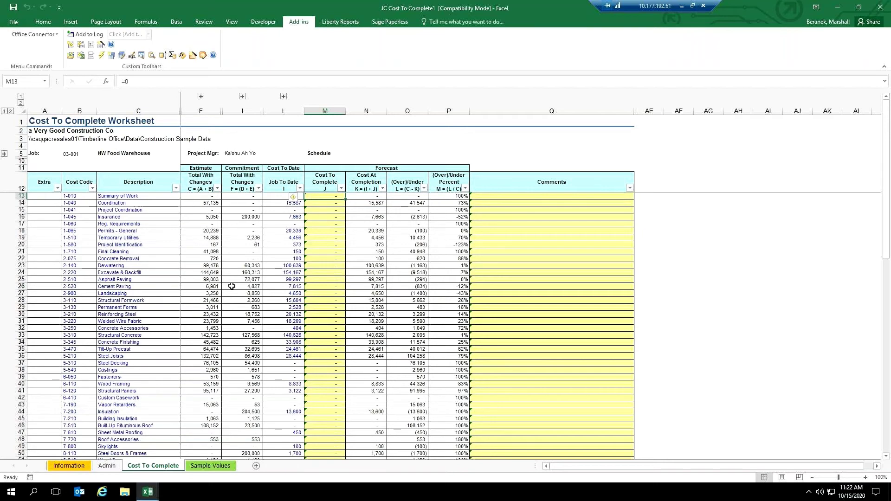
Check the sample job and as-of date on the Sample Values worksheet, returning to the Cost To Complete worksheet
left_click(203, 463)
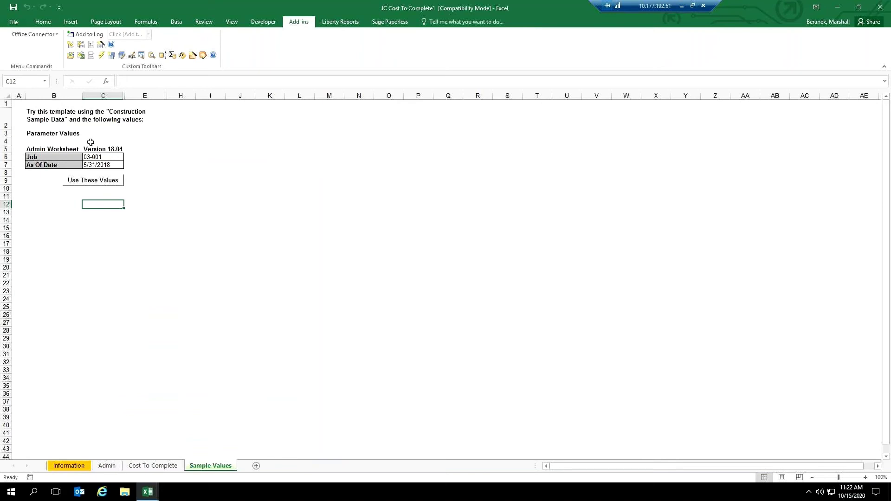
left_click(157, 465)
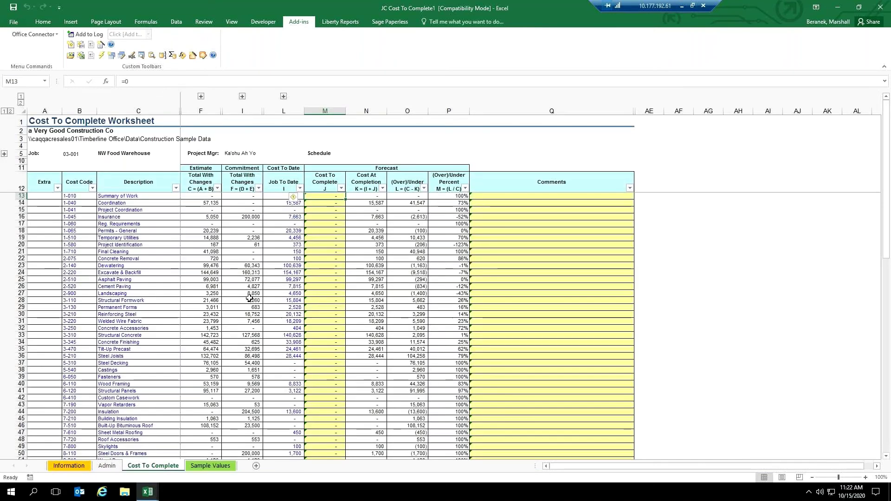
left_click(205, 468)
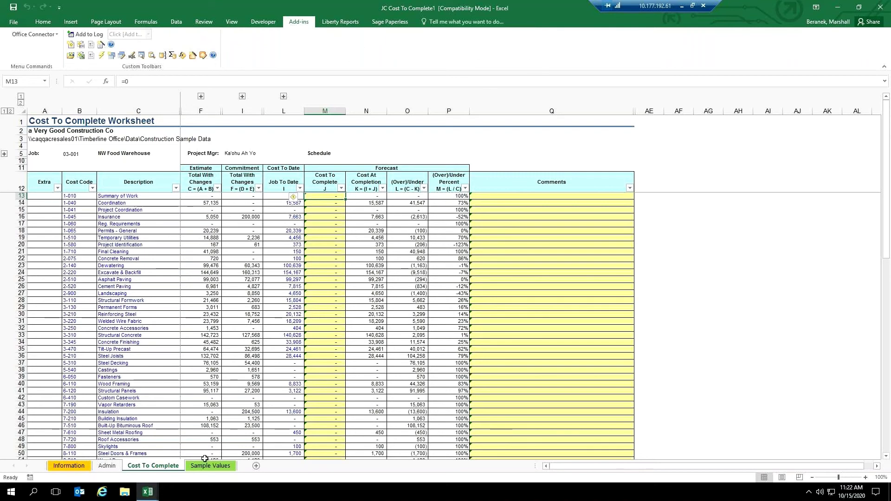
Switch to the blank Book2 workbook
mouse_move(152, 495)
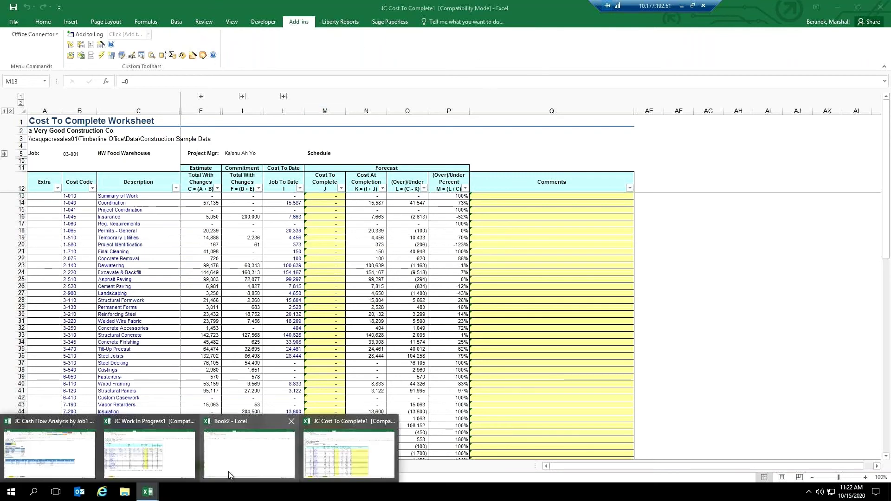
left_click(244, 458)
left_click(59, 127)
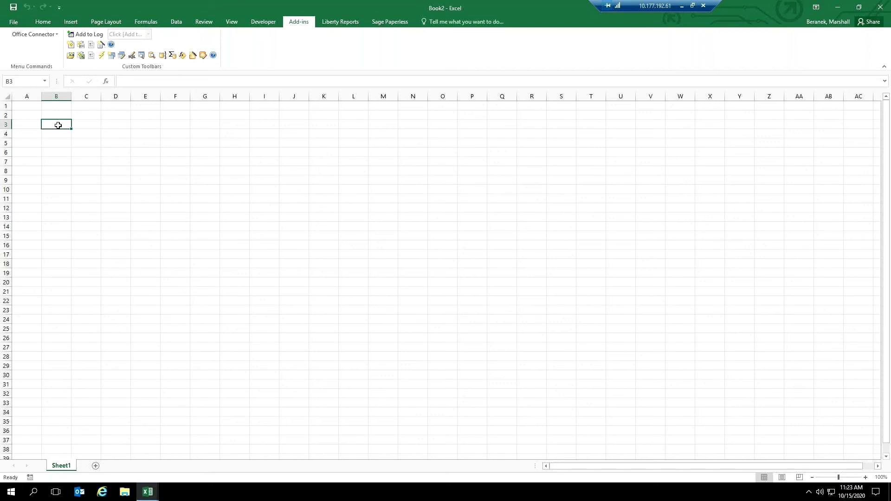
Enter the label Job Name in cell A3 of Sheet1 and fit column A to its contents
left_click(30, 124)
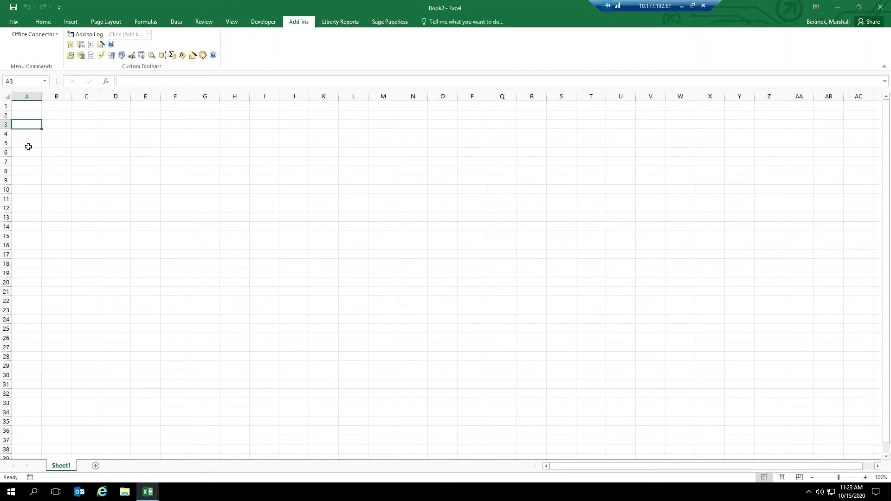
type("Job")
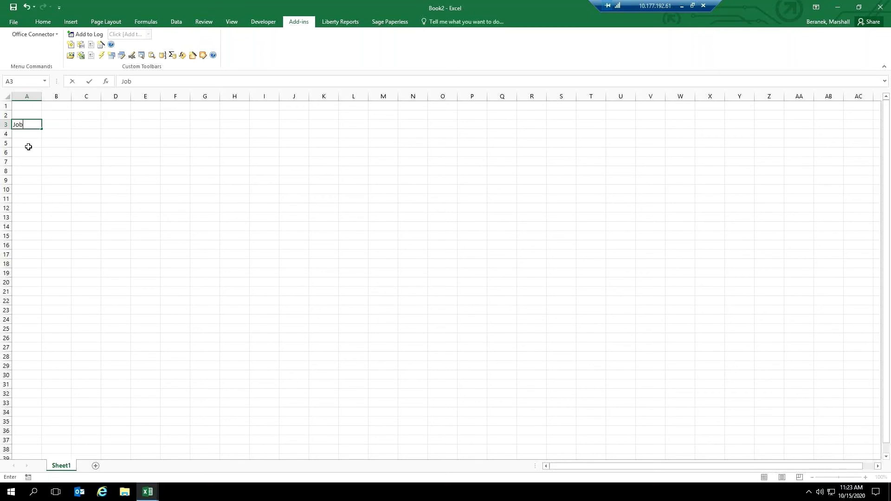
type(" Number")
key("BackSpace")
key("BackSpace")
key("BackSpace")
key("BackSpace")
type("Name")
key("Tab")
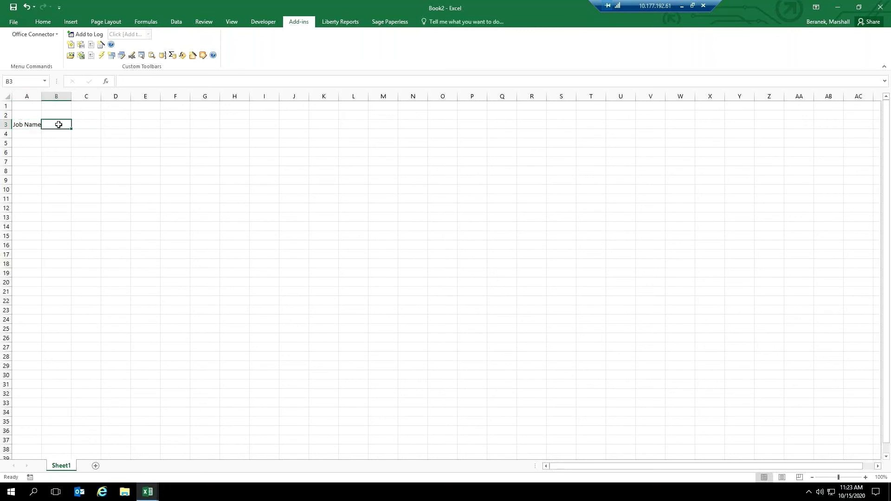
double_click(42, 96)
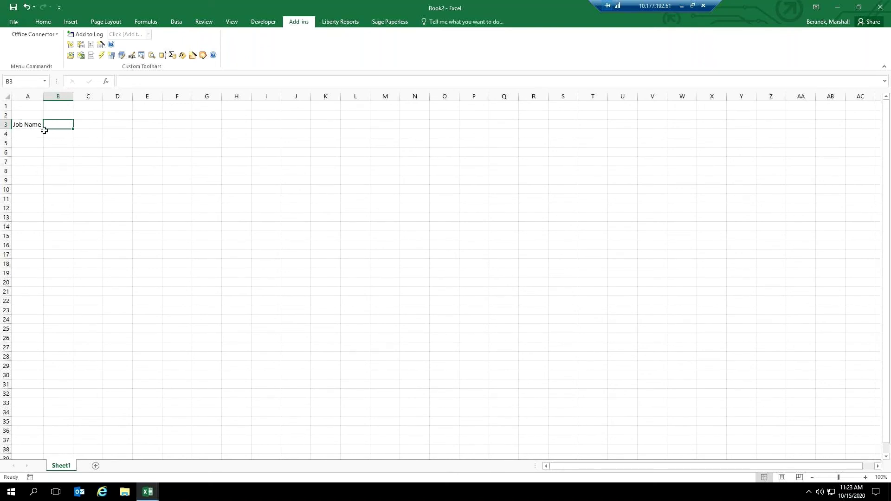
Add a second worksheet to Book2 and name it Data
left_click(96, 466)
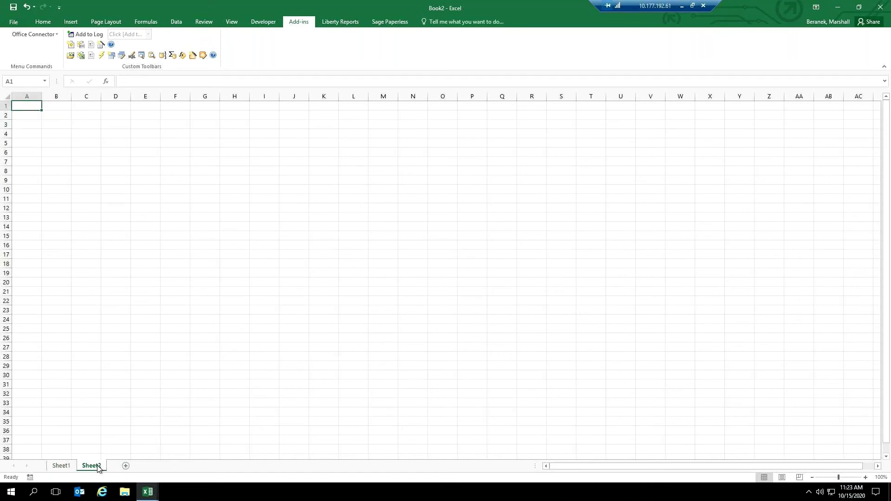
right_click(98, 467)
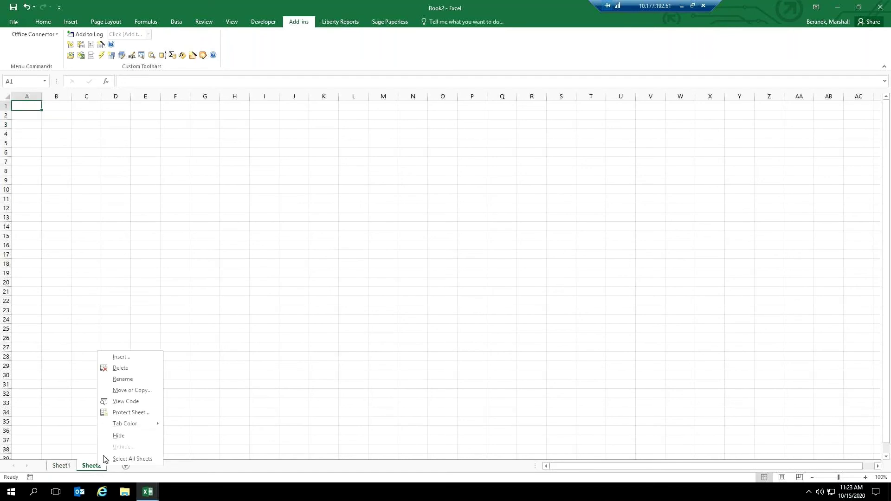
left_click(123, 379)
type("Data")
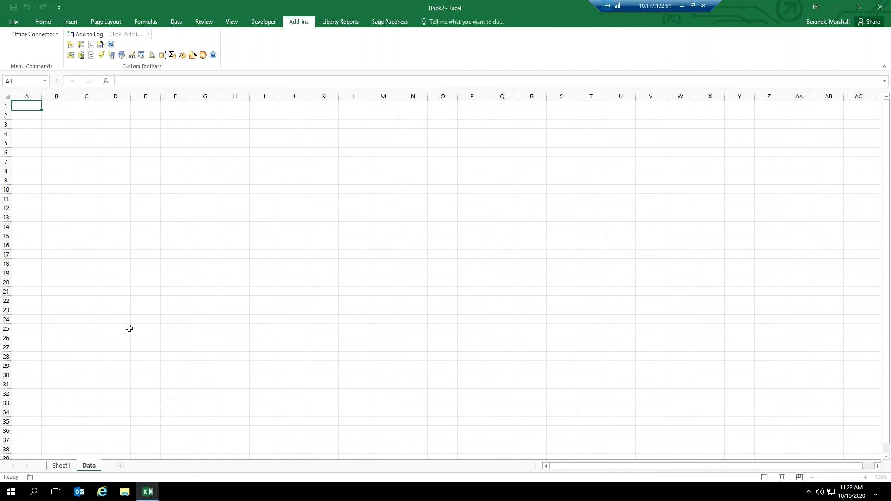
left_click(82, 235)
Start an Office Connector query at cell B2 of the Data sheet for the company a Very Good Construction Co
left_click(58, 116)
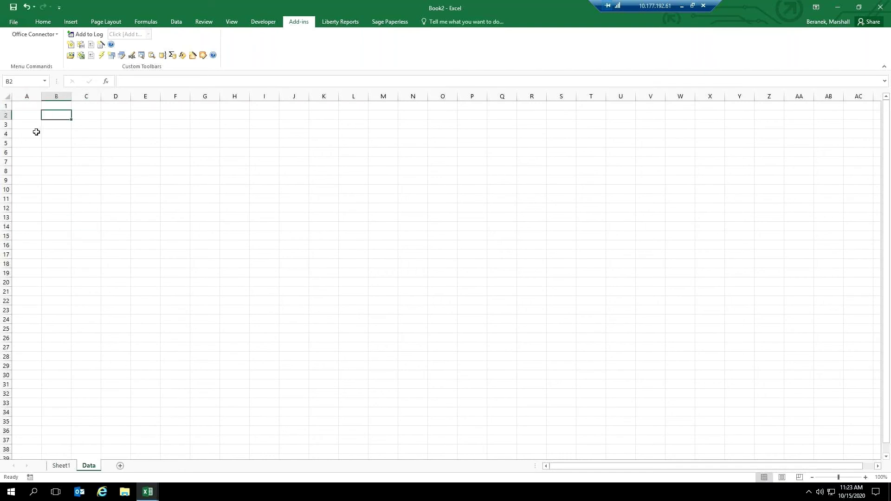
left_click(111, 55)
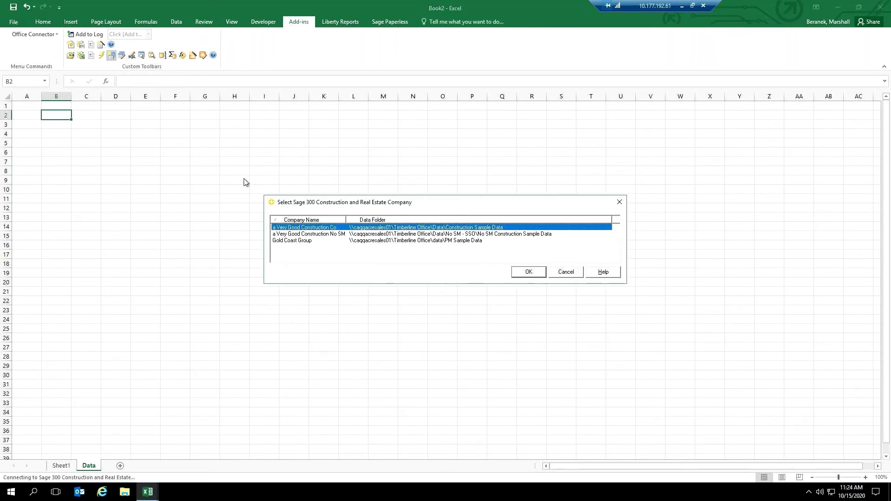
left_click(535, 273)
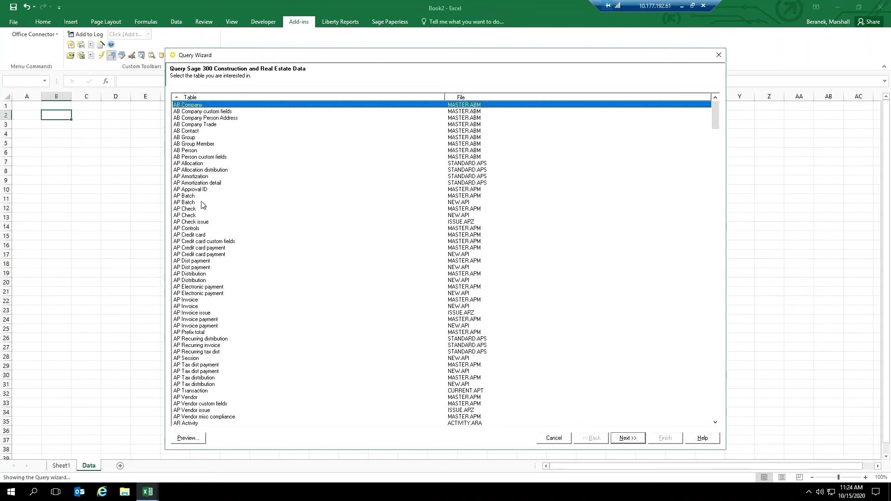
Choose the JC Job (1) table from MASTER.JCM as the table to query
scroll(206, 221, "down", 6)
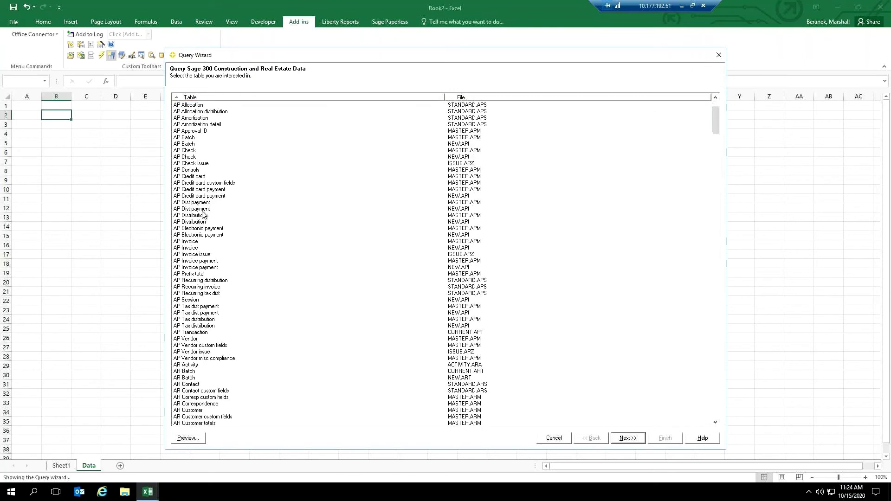
scroll(212, 233, "down", 3)
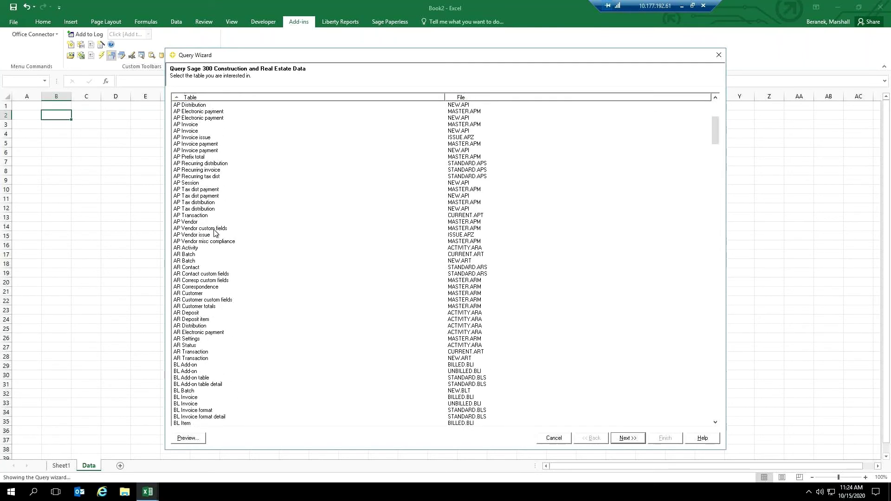
scroll(214, 233, "down", 2)
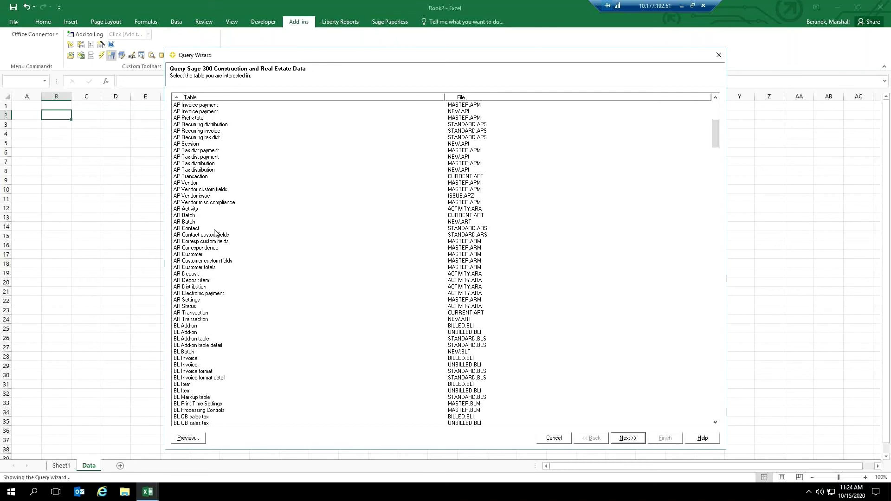
scroll(214, 233, "down", 6)
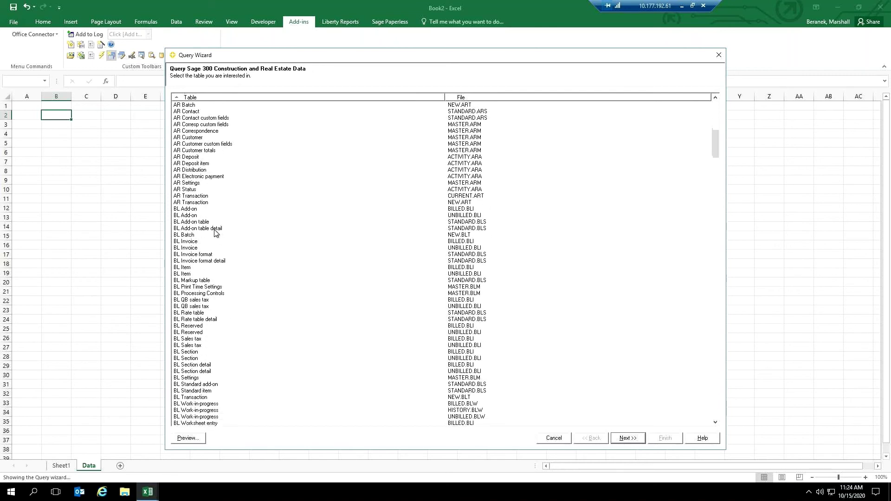
scroll(215, 233, "down", 4)
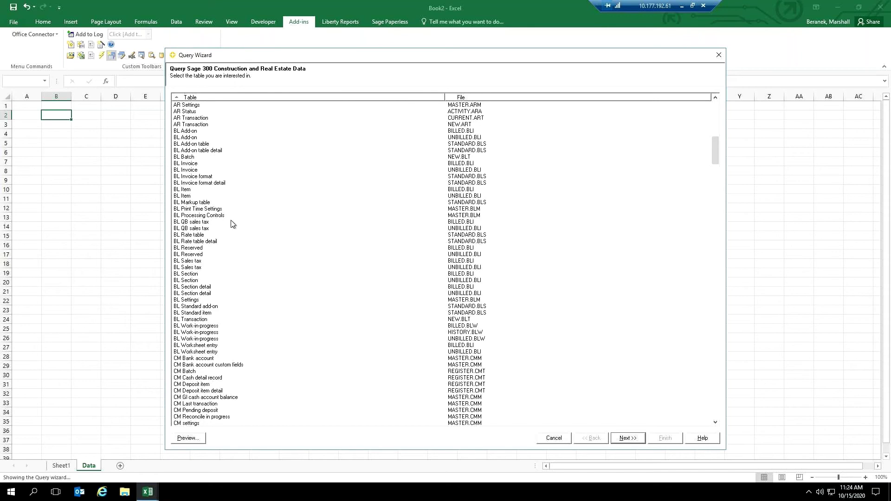
type("j")
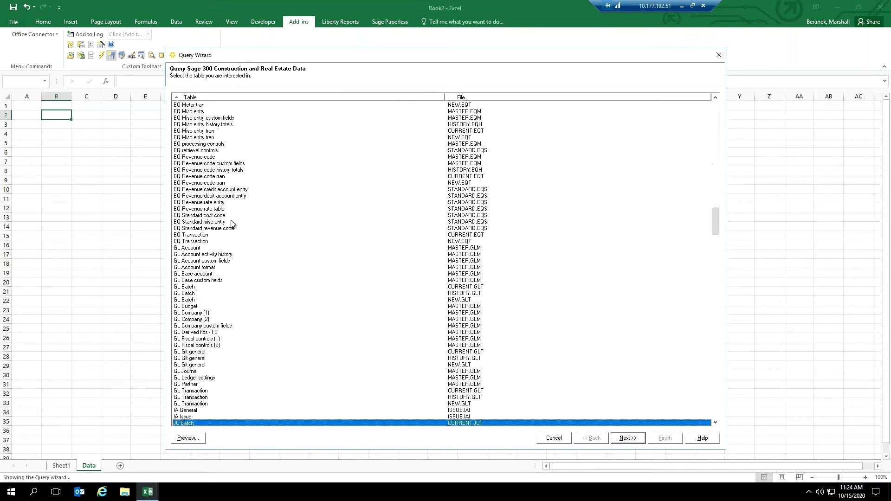
type("c j")
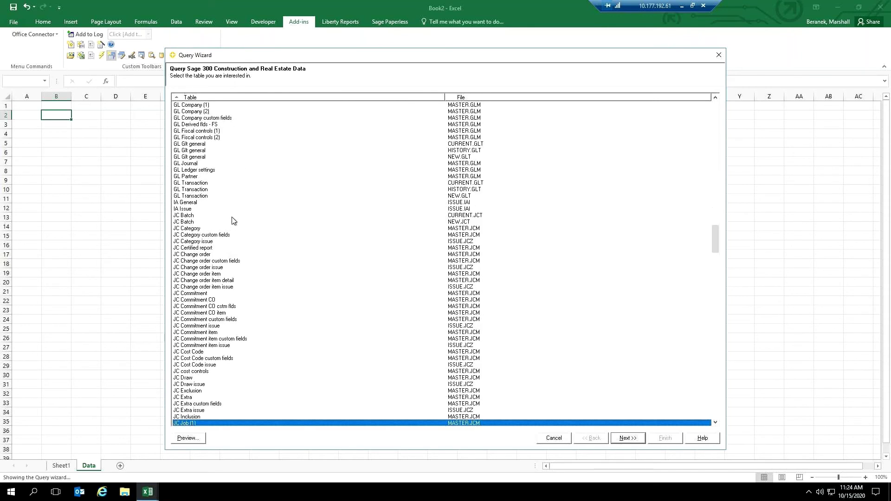
scroll(234, 209, "down", 7)
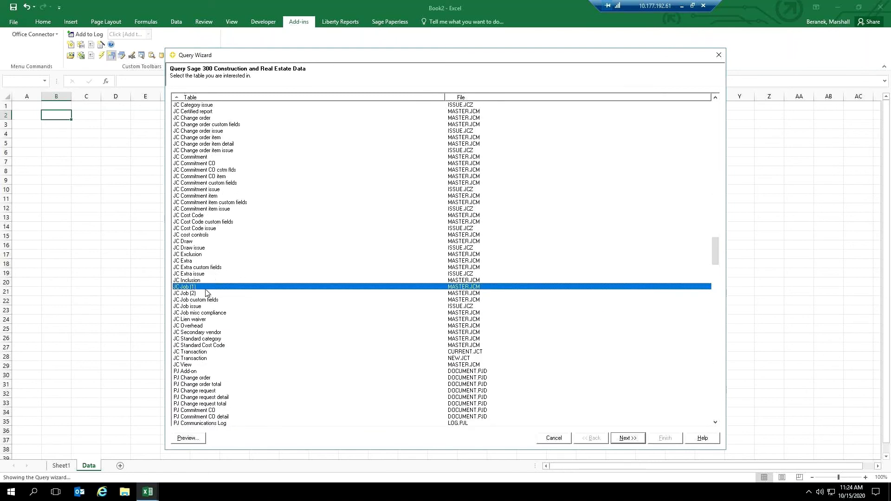
left_click(632, 439)
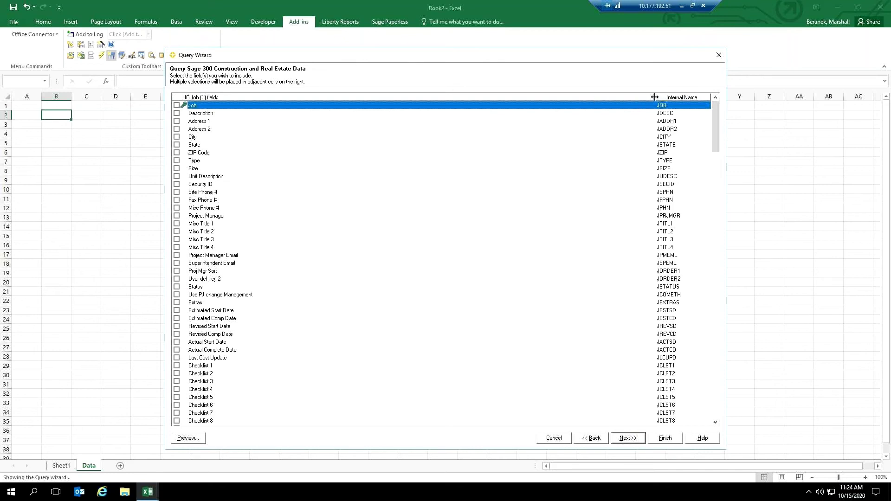
Narrow the field name column and include the Job and Description fields in the query
left_click_drag(651, 97, 458, 97)
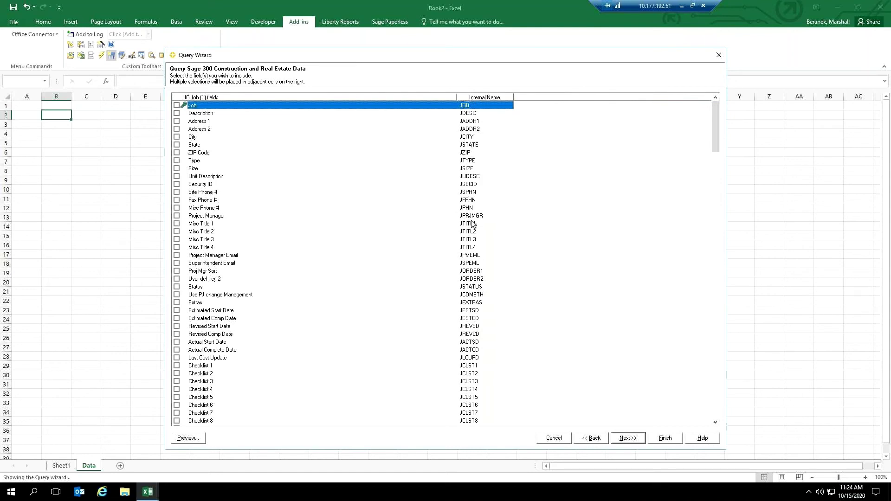
scroll(475, 226, "down", 2)
scroll(479, 218, "up", 2)
key("space")
key("Down")
key("space")
key("Down")
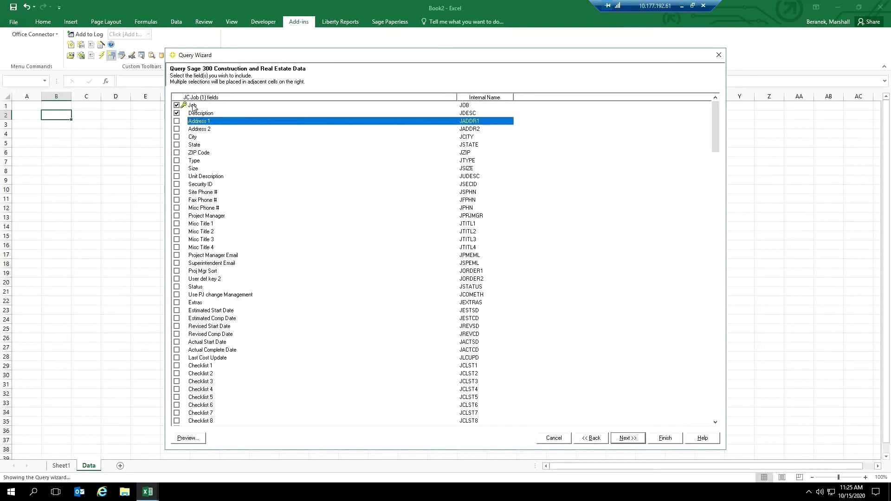
left_click(629, 440)
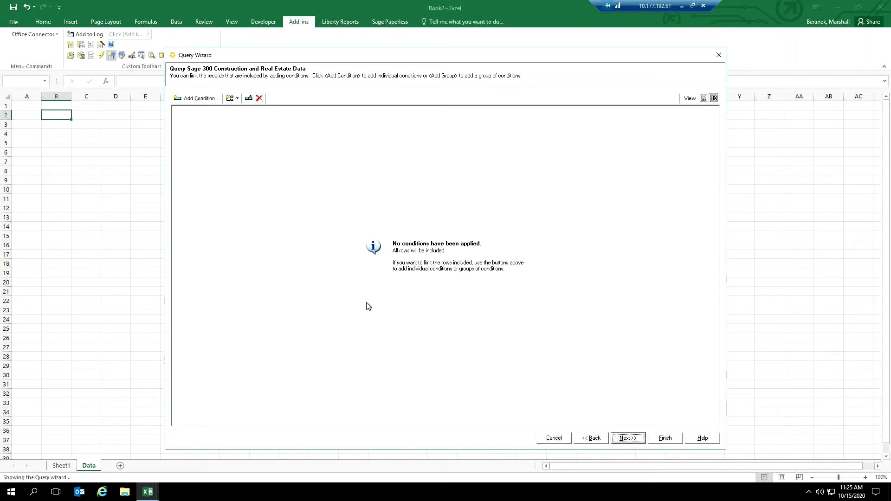
Leave the query without conditions, shorten its name by removing the prefix, and insert it as a refreshable table with field names
left_click(628, 438)
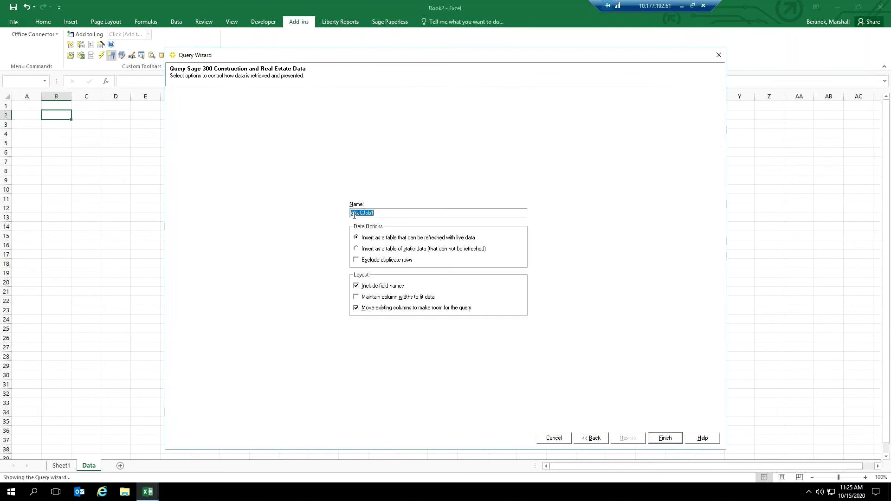
left_click(355, 214)
left_click_drag(358, 213, 346, 214)
key("BackSpace")
key("BackSpace")
left_click(664, 439)
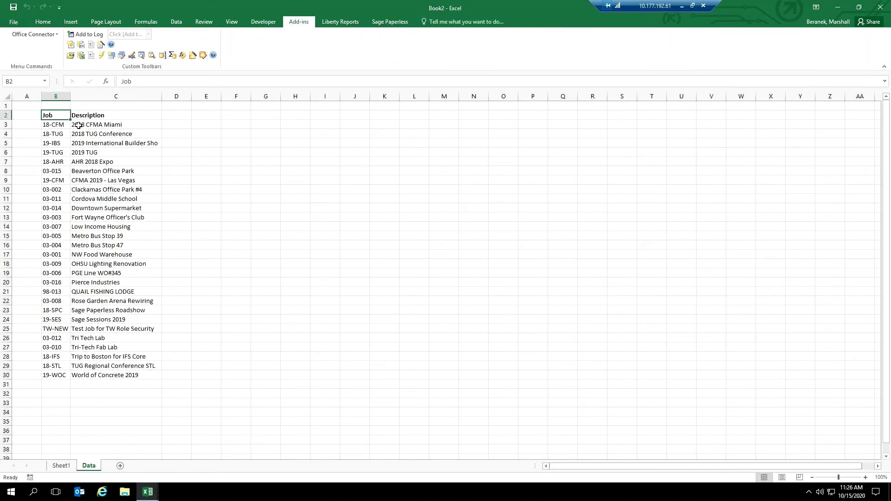
left_click(54, 97)
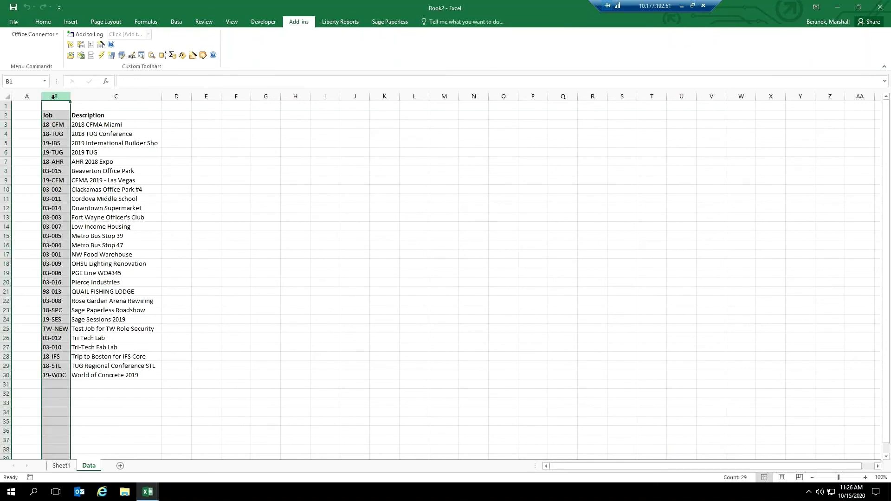
key("ctrl+c")
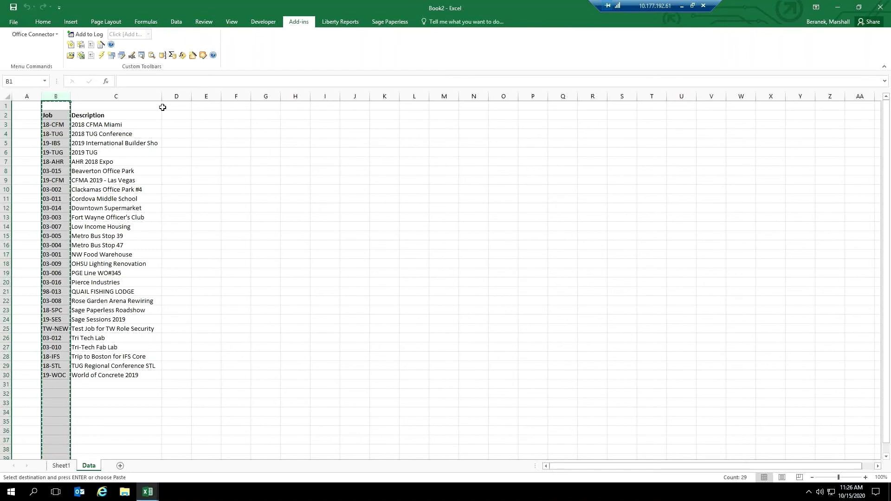
left_click(174, 96)
key("ctrl+c")
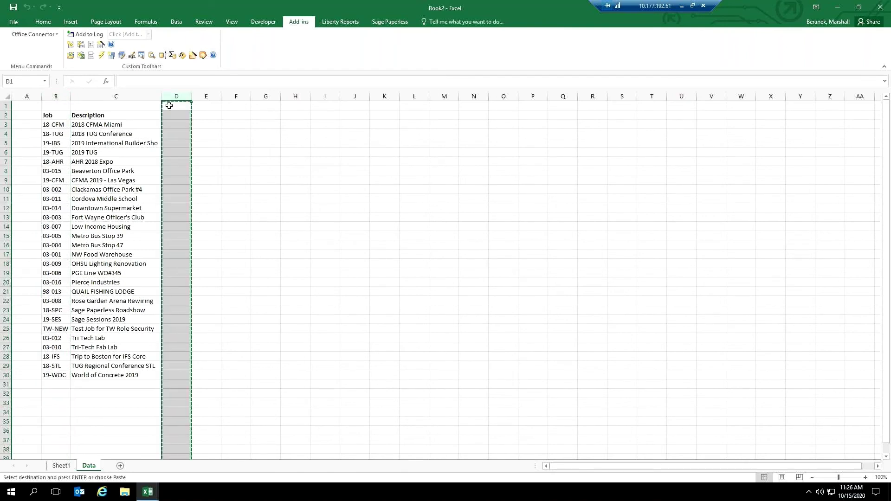
key("Return")
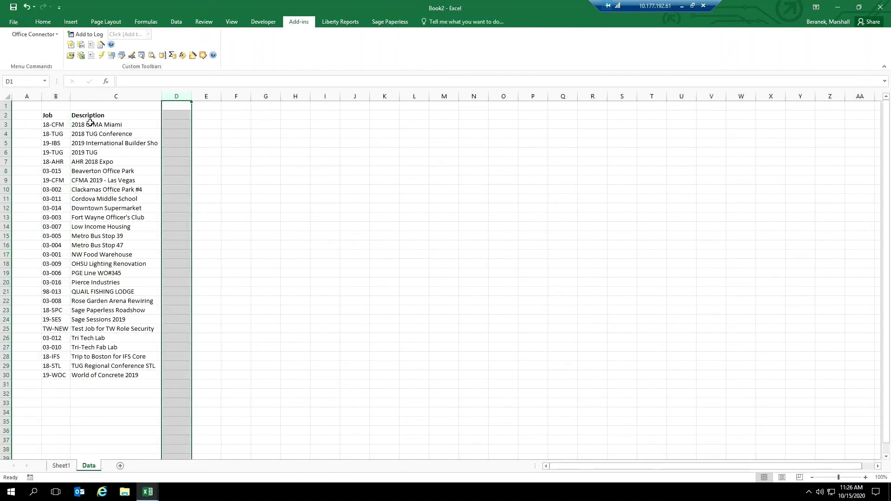
Move the Job column, cells B2 to B30 of the Data sheet, to start at D2 beside Description
left_click_drag(56, 115, 61, 374)
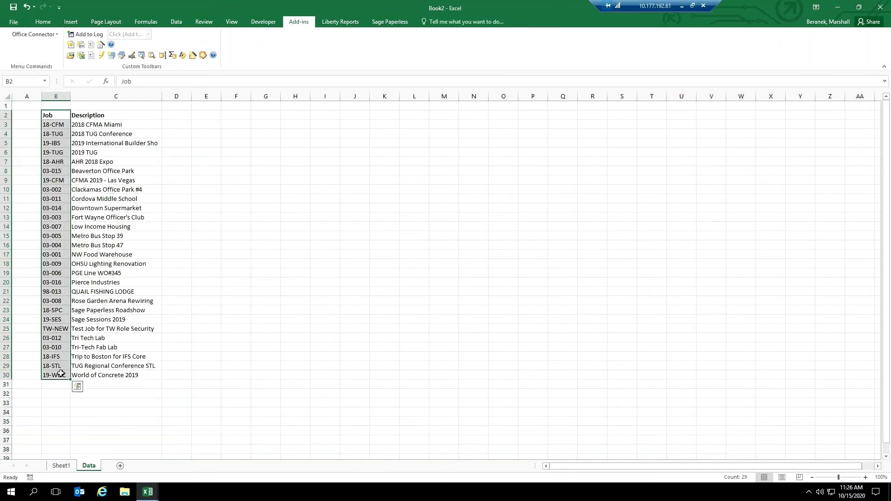
key("ctrl+c")
left_click(175, 115)
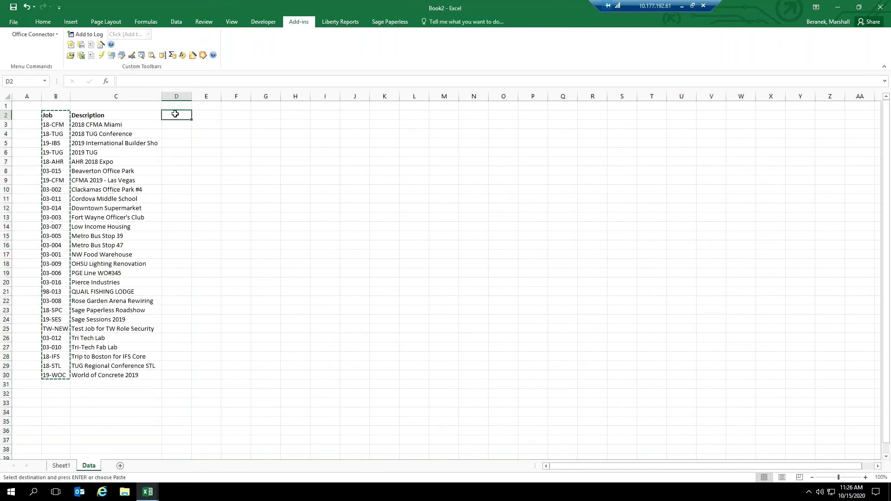
key("ctrl+v")
left_click(206, 118)
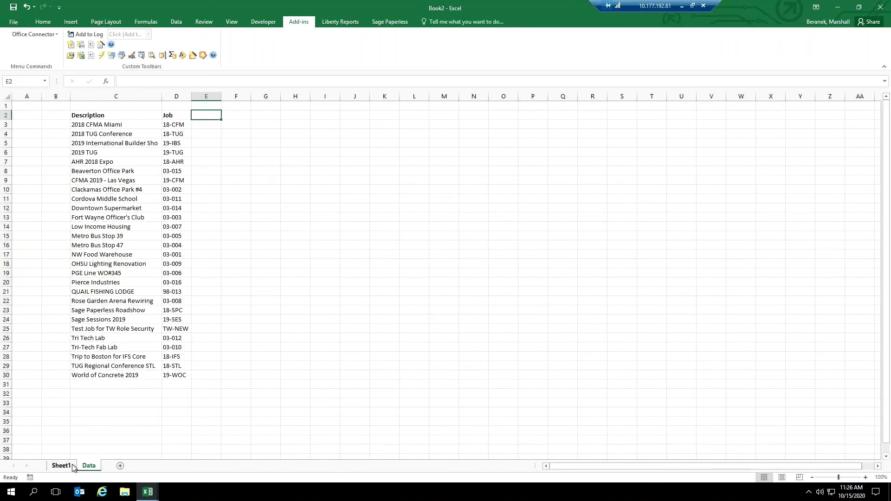
Start a data validation rule for the Job Name cell B3 on Sheet1 that allows a list
left_click(69, 466)
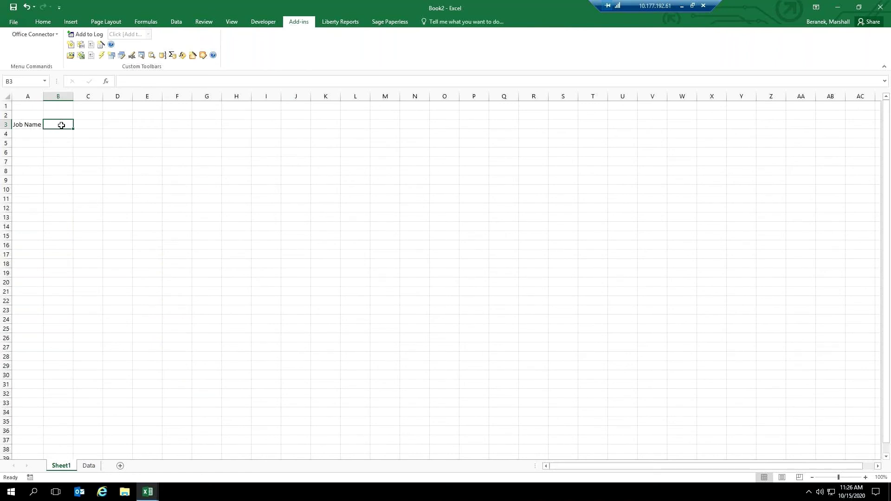
left_click(181, 22)
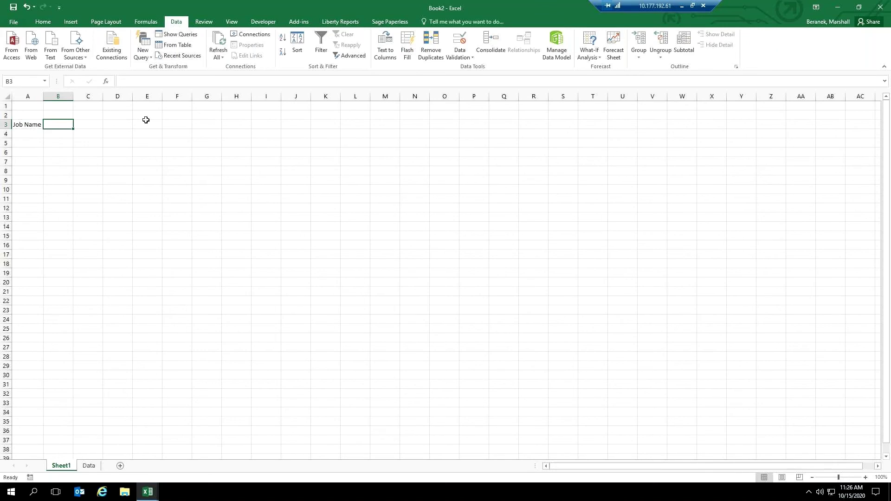
left_click(469, 57)
left_click(474, 68)
left_click_drag(449, 168, 365, 128)
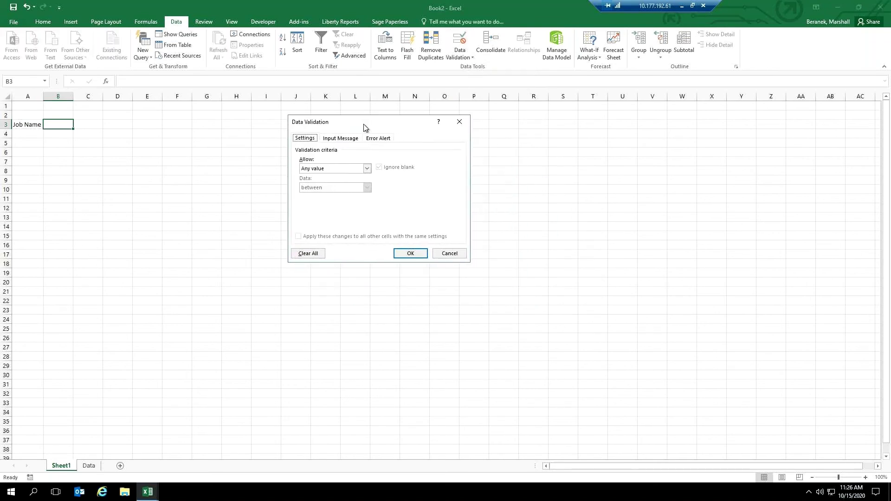
left_click(367, 169)
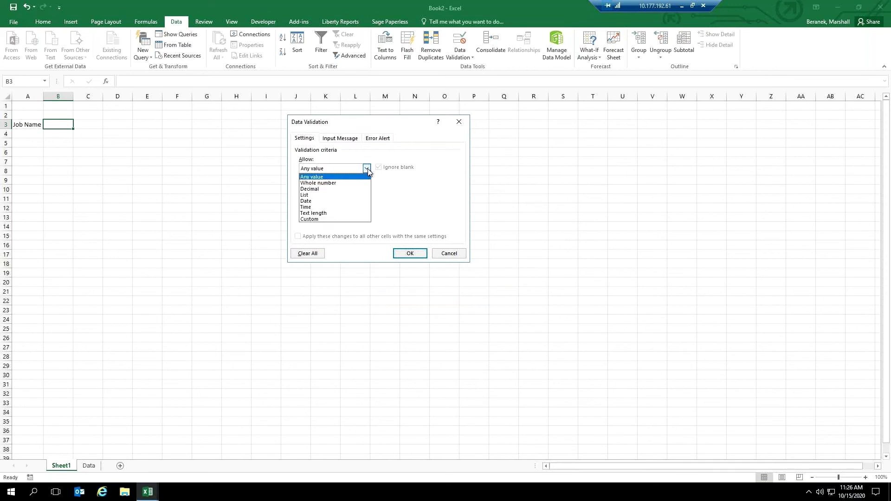
left_click(324, 195)
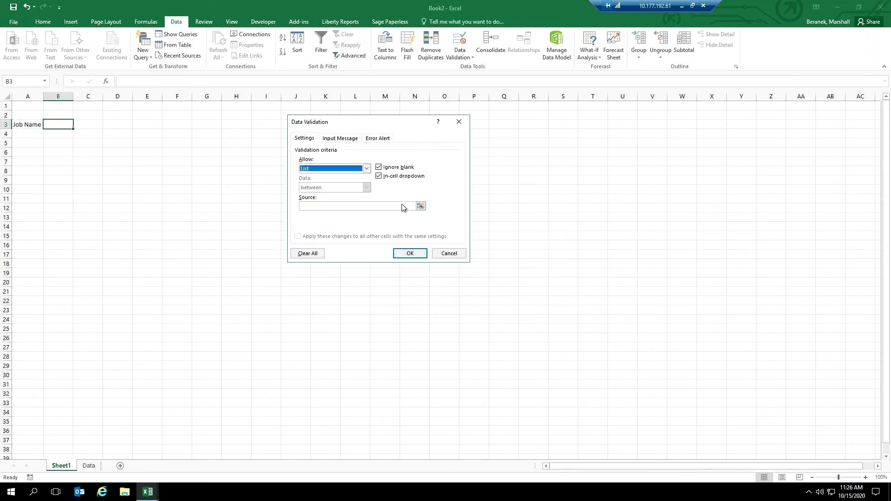
Use the job descriptions in C3:C30 of the Data sheet as the list source and apply the validation
left_click(422, 205)
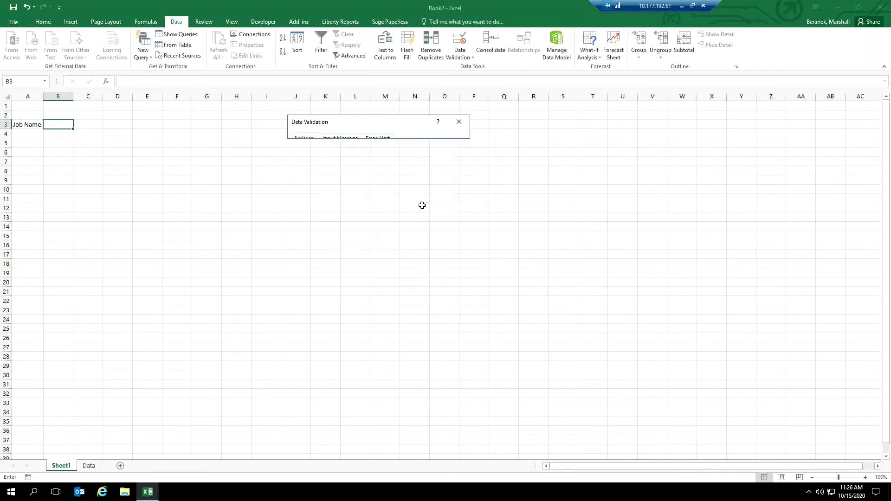
left_click(87, 468)
left_click_drag(113, 124, 111, 370)
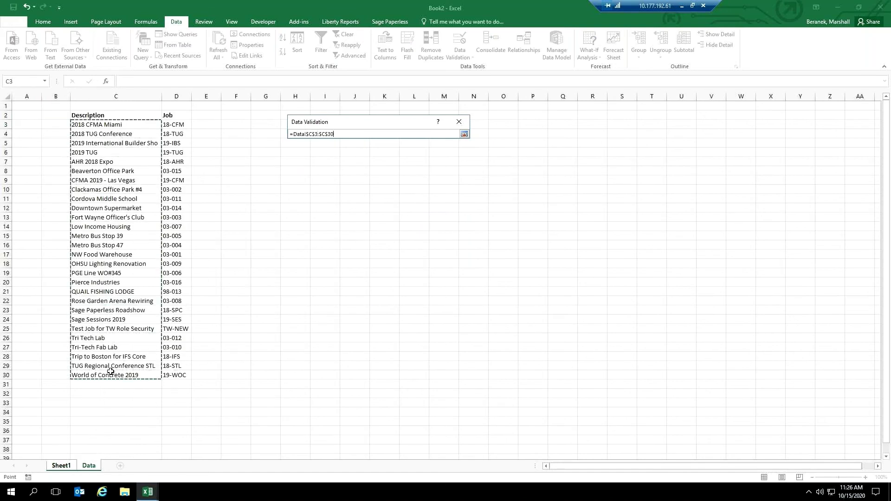
key("Return")
left_click(408, 252)
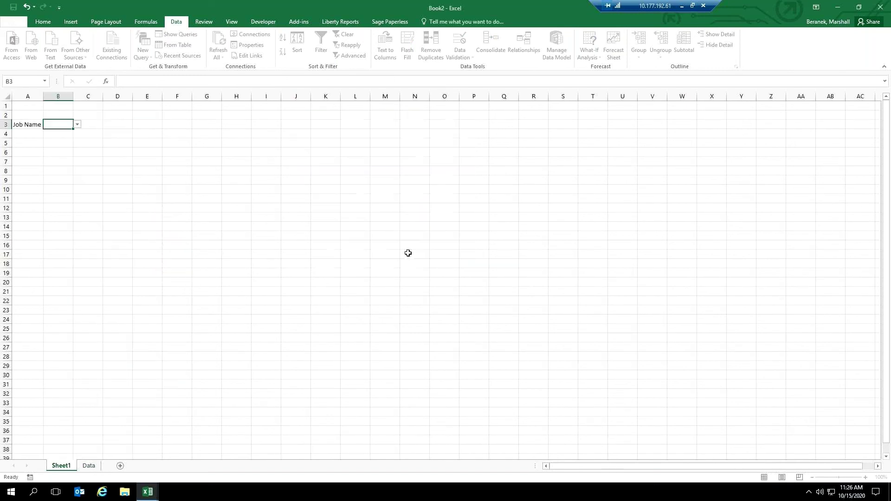
Choose Clackamas Office Park #4 as the job name in B3 and widen column B to fit it
left_click(77, 125)
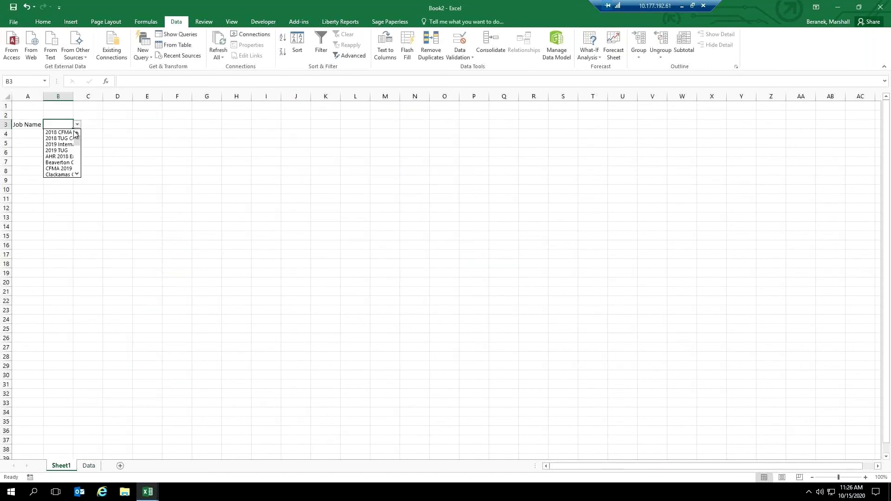
left_click(77, 174)
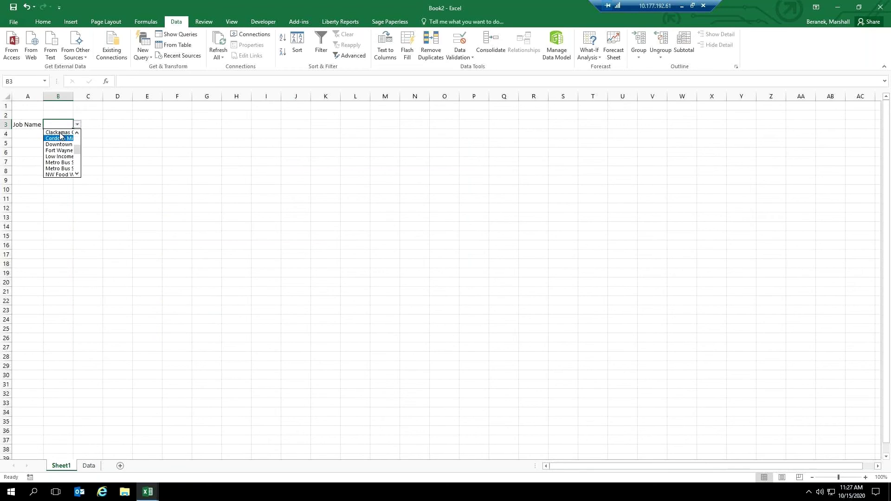
left_click(59, 133)
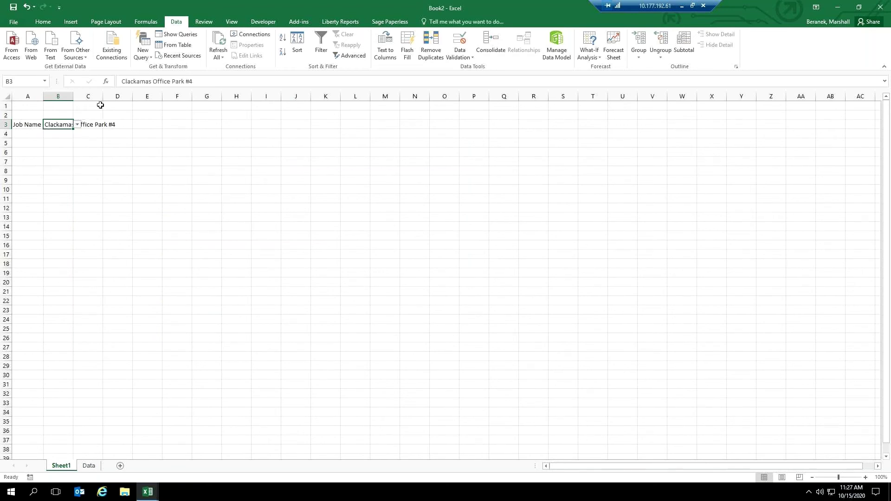
double_click(73, 95)
left_click(142, 125)
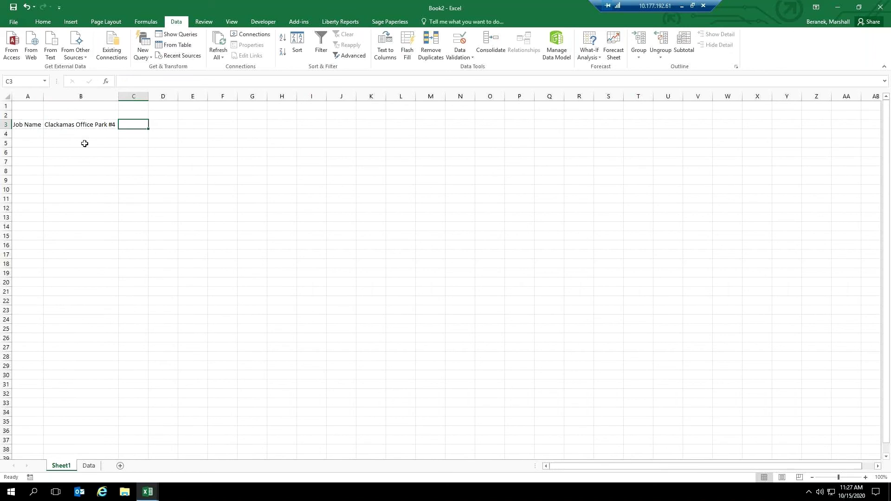
Enter the label Job Number in cell A4 below Job Name
left_click(36, 136)
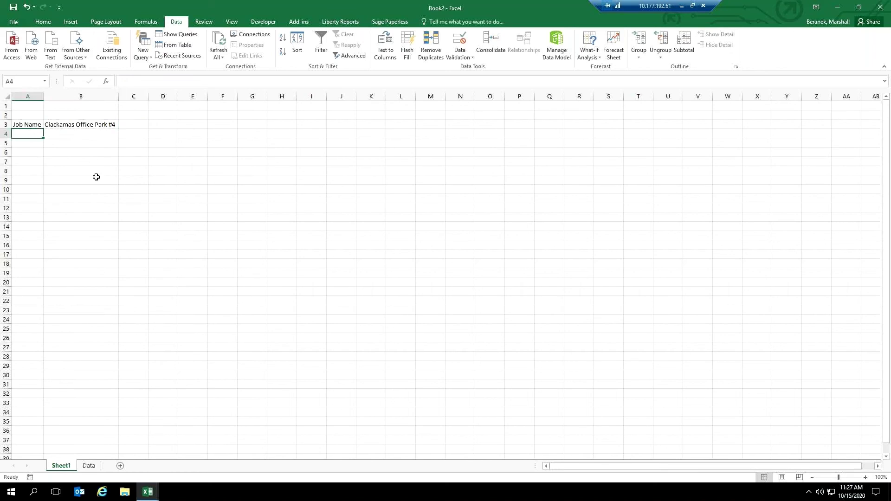
type("Job Name")
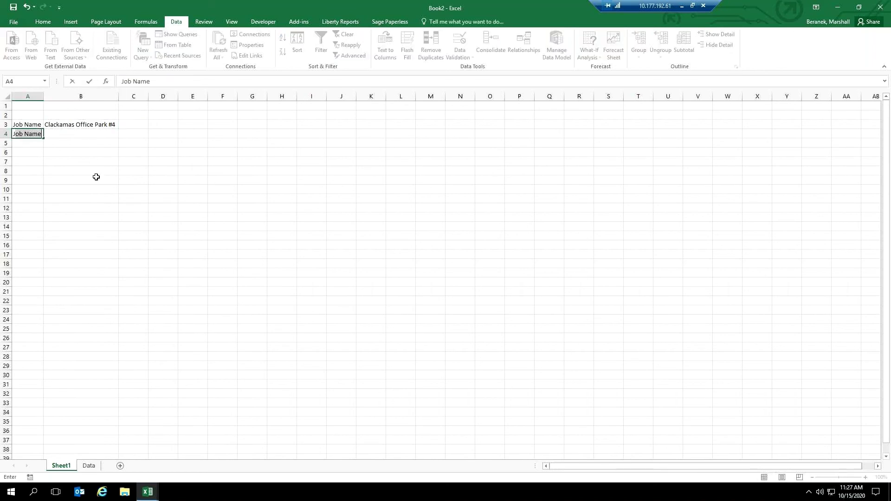
key("BackSpace")
key("BackSpace")
key("BackSpace")
key("BackSpace")
type("Numbe")
key("Tab")
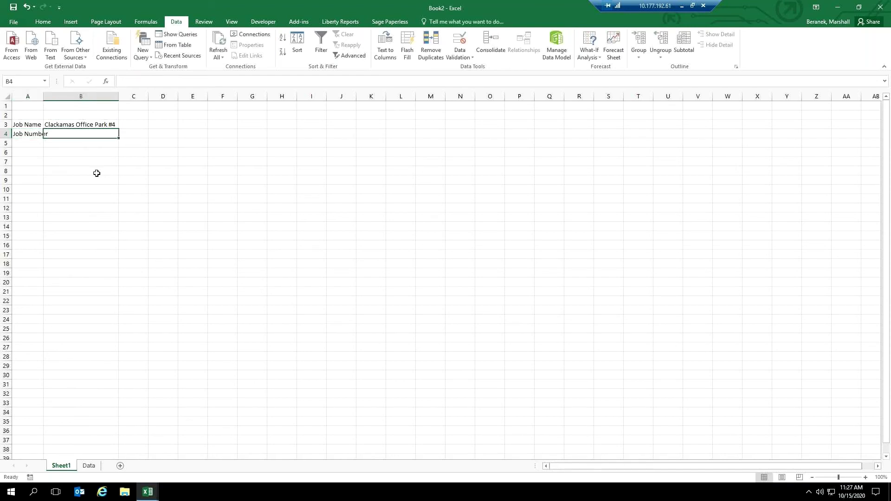
Begin a VLOOKUP formula in B4 with the job name cell B3 as the lookup value
left_click(70, 124)
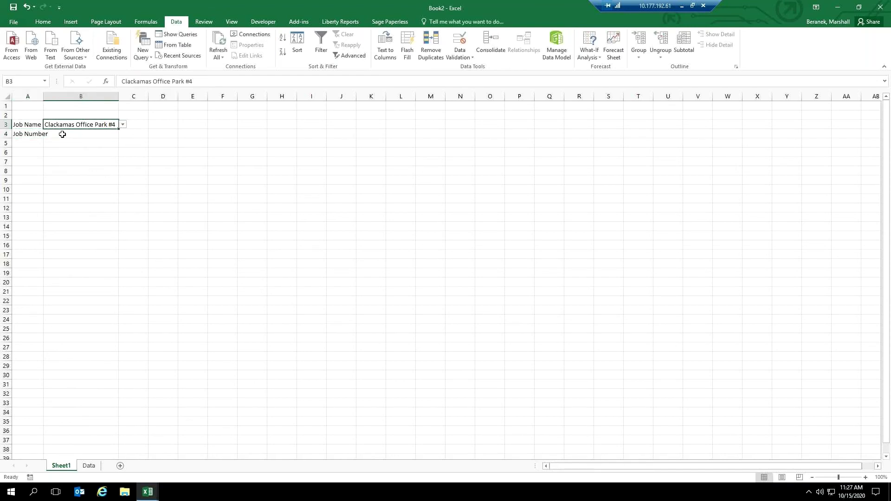
left_click(78, 134)
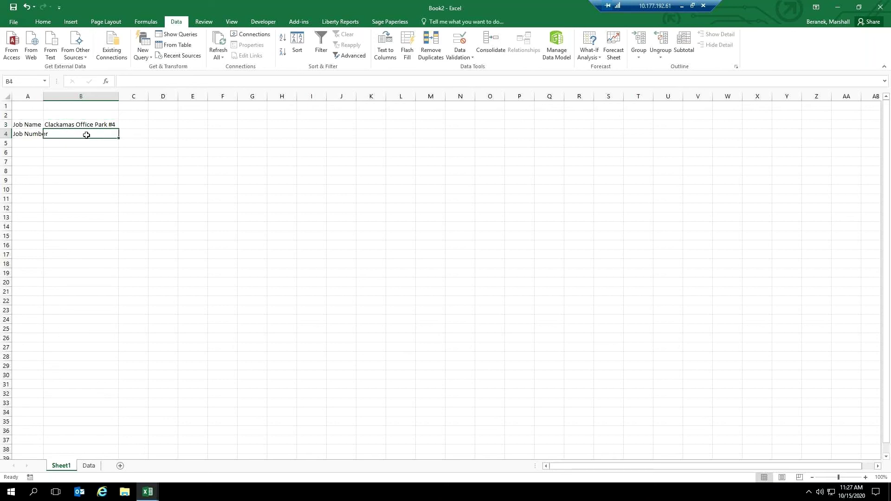
type("=")
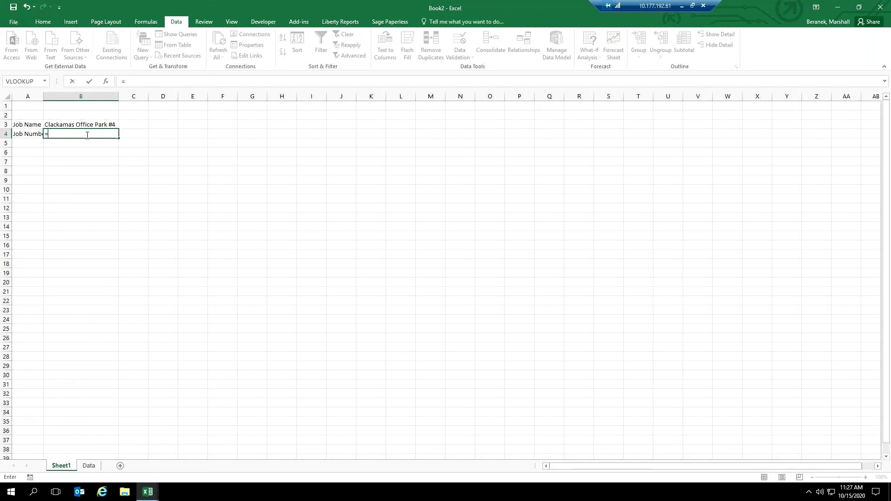
type("vl")
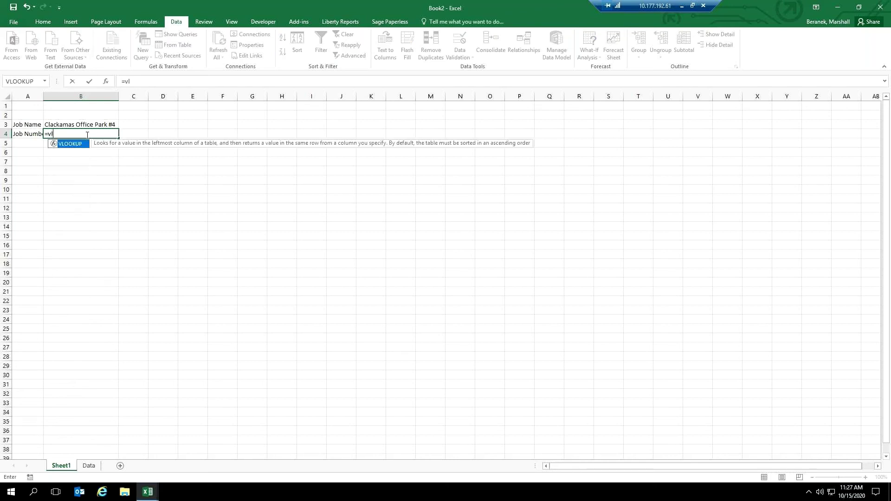
key("Tab")
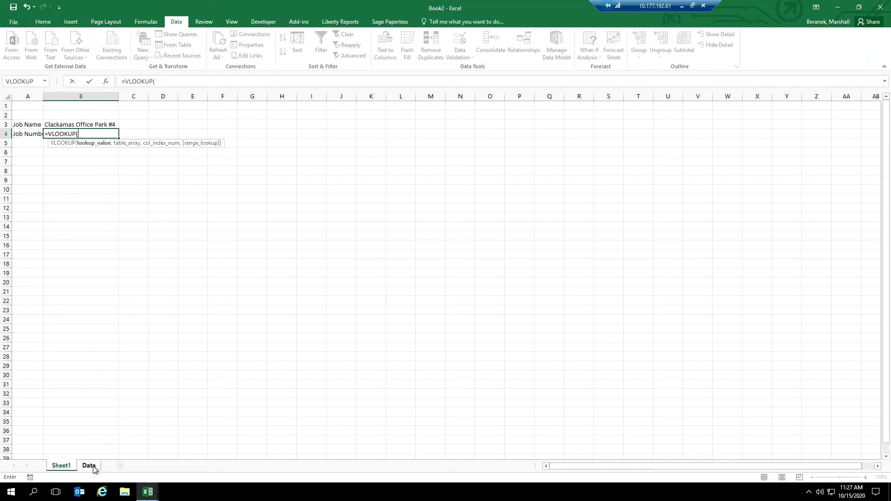
left_click(95, 123)
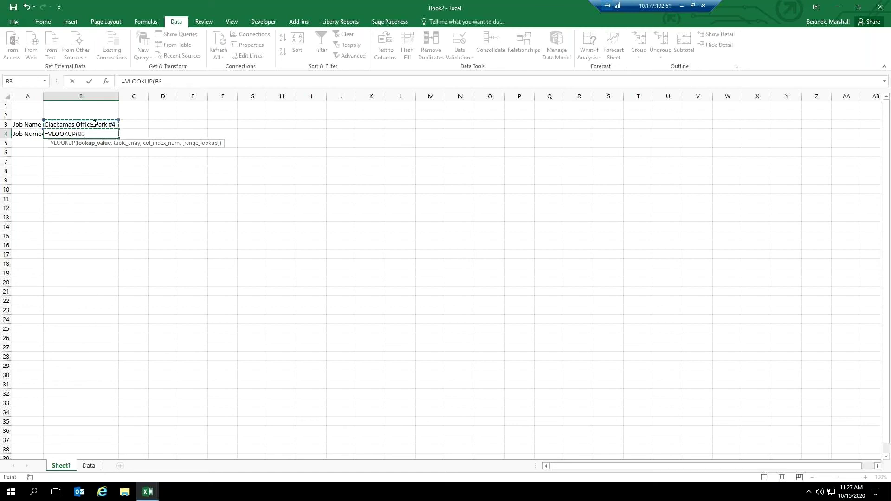
left_click(171, 81)
type(",")
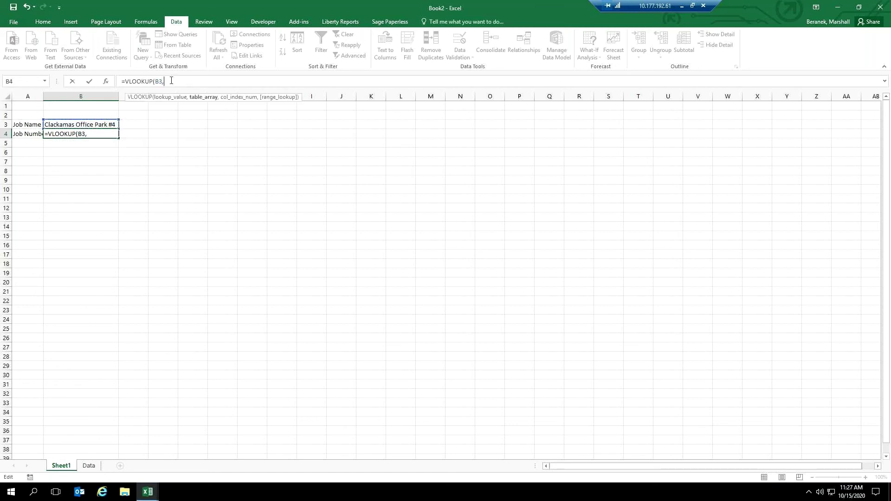
Complete the VLOOKUP with the range C3:D30 of the Data sheet, column index 2 and an exact-match argument
left_click(94, 470)
left_click_drag(118, 125, 167, 373)
type(",")
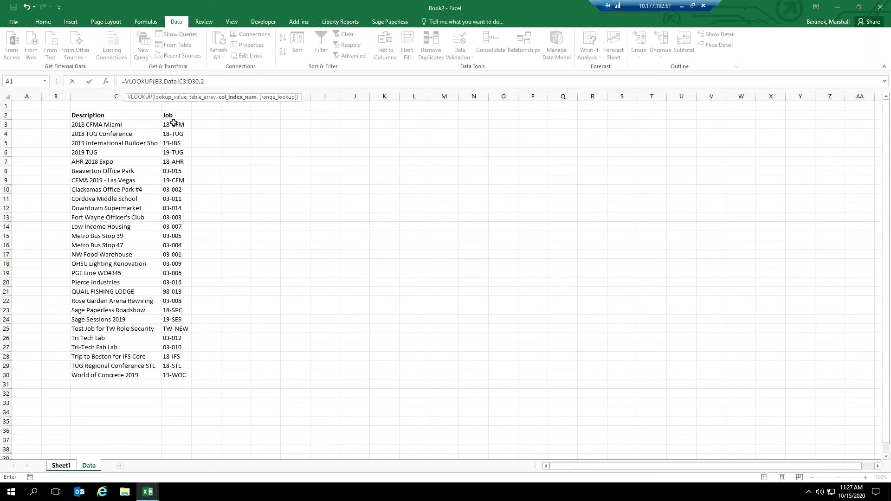
type("2,")
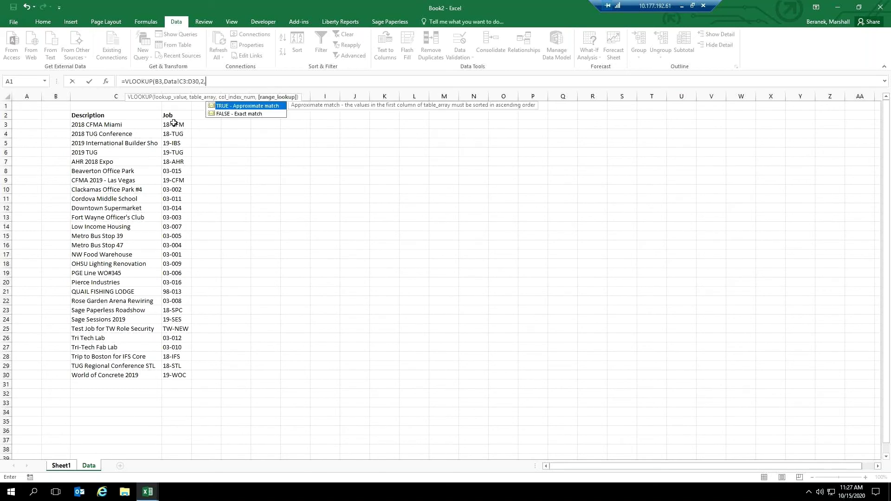
type("fales)")
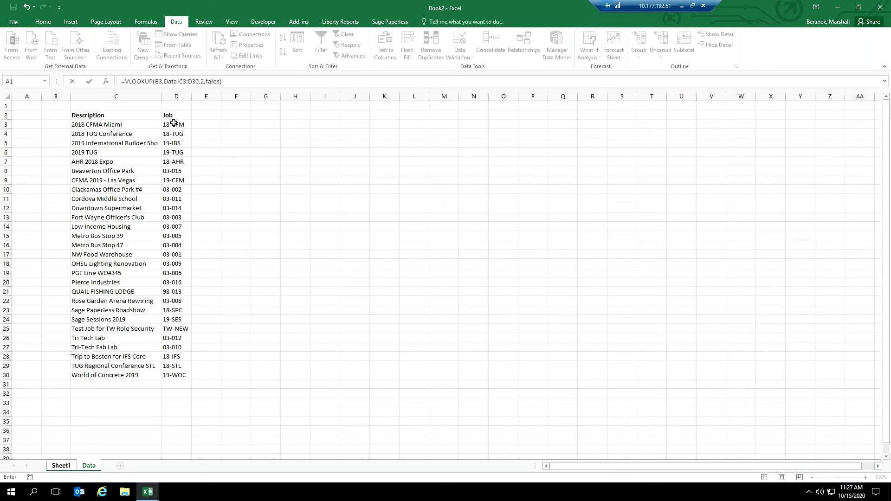
key("Return")
Correct the misspelled last argument of the VLOOKUP formula in B4 to false
left_click(92, 135)
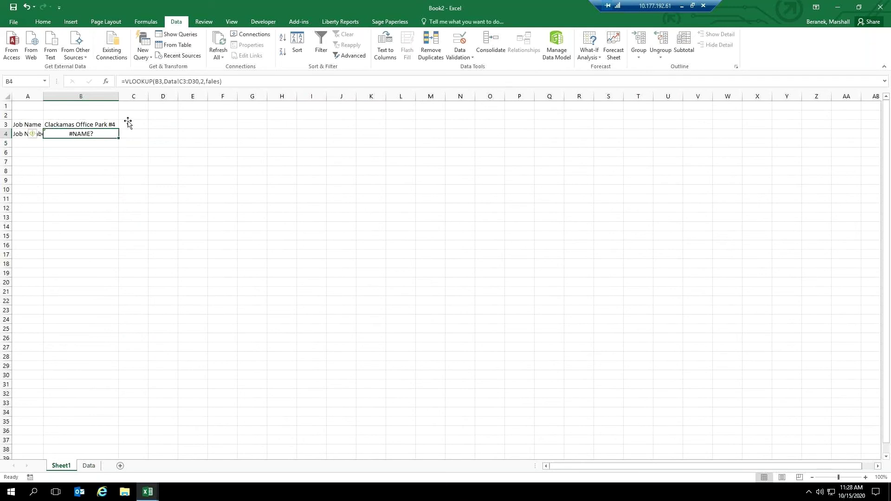
left_click(218, 82)
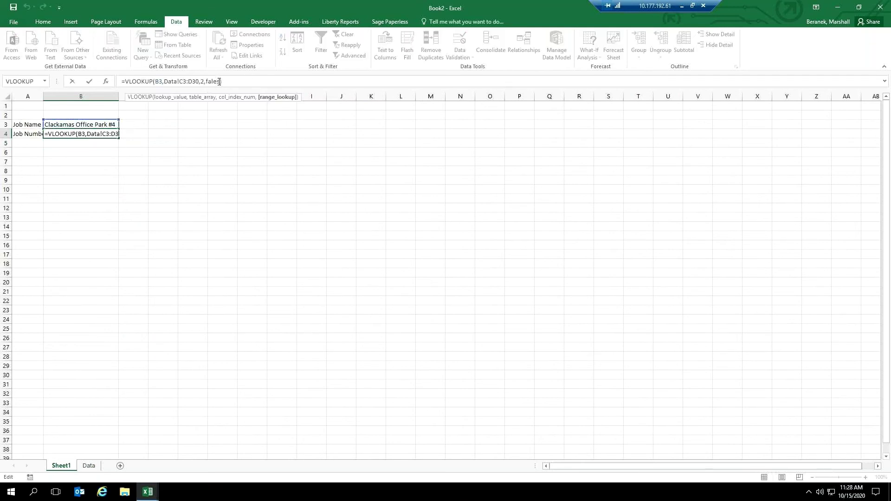
key("BackSpace")
key("BackSpace")
type("se")
key("Return")
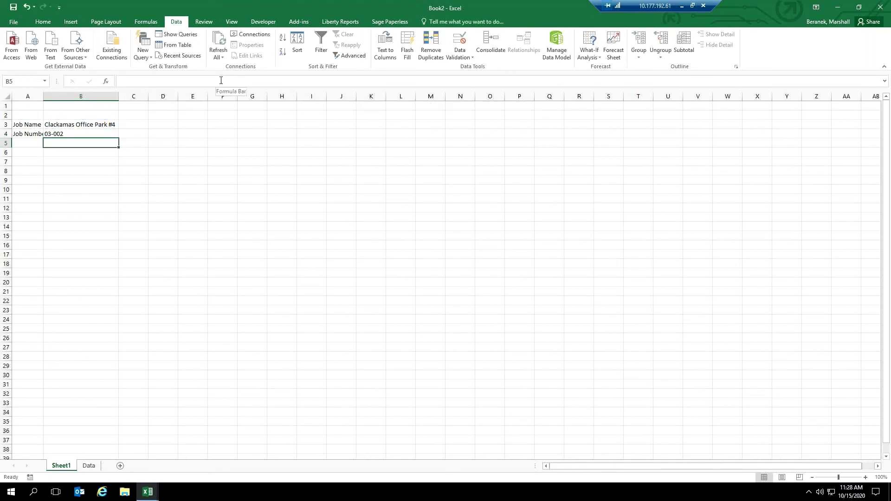
Widen column A to fit the Job Number label
double_click(43, 96)
left_click(91, 132)
left_click(186, 142)
left_click(173, 149)
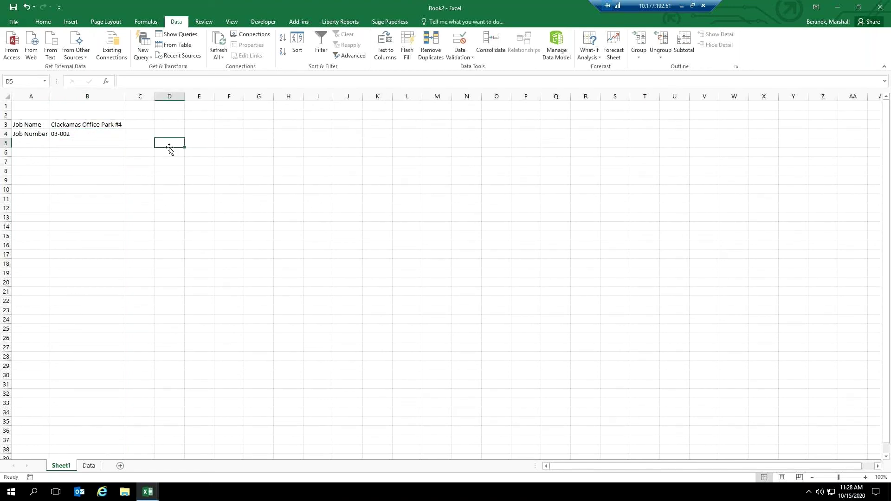
left_click(92, 124)
left_click(177, 148)
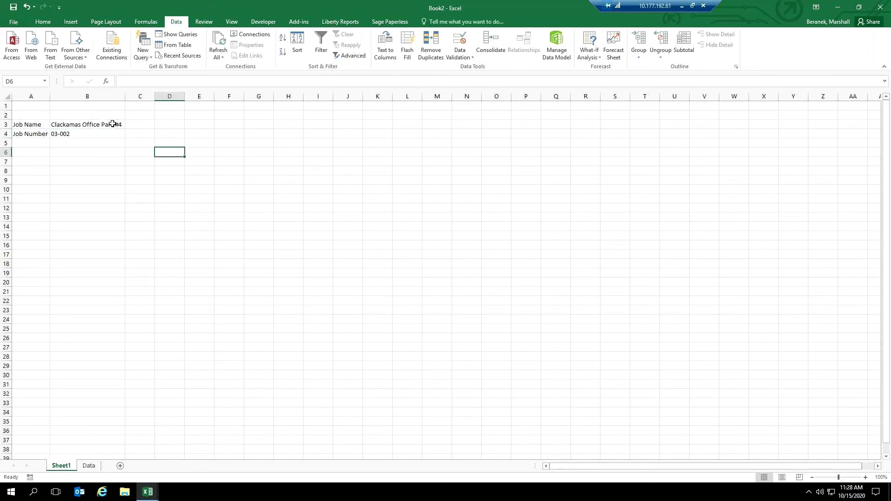
Change the job name in B3 to NW Food Warehouse to test the job number lookup
left_click(118, 124)
left_click(130, 125)
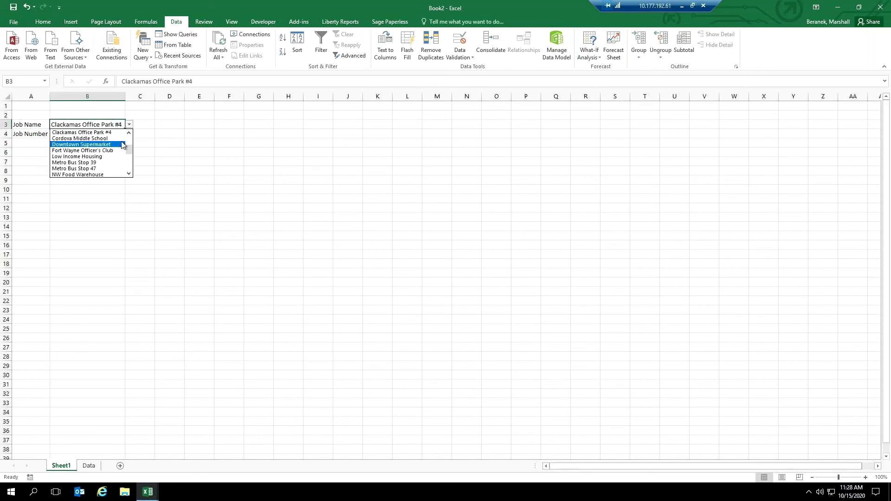
left_click(88, 175)
left_click(88, 145)
left_click(73, 135)
left_click(168, 151)
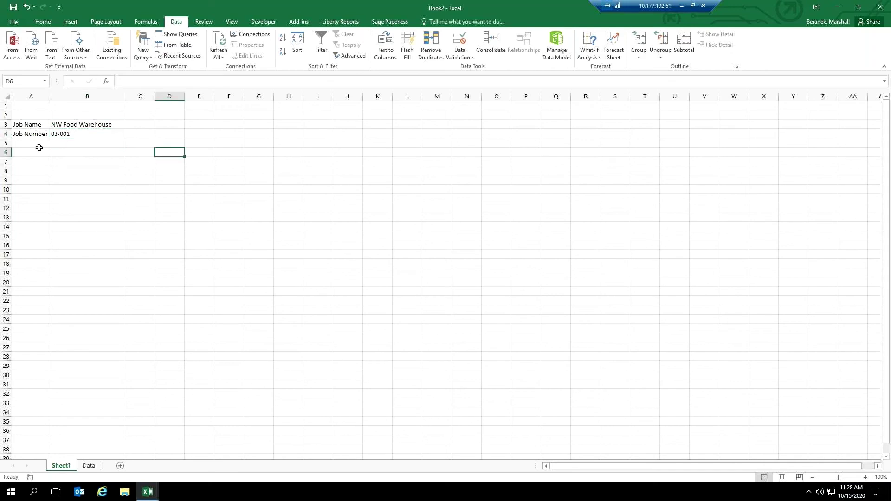
Start an Office Connector query at cell D6 of Sheet1 based on the JC Commitment table
left_click(299, 22)
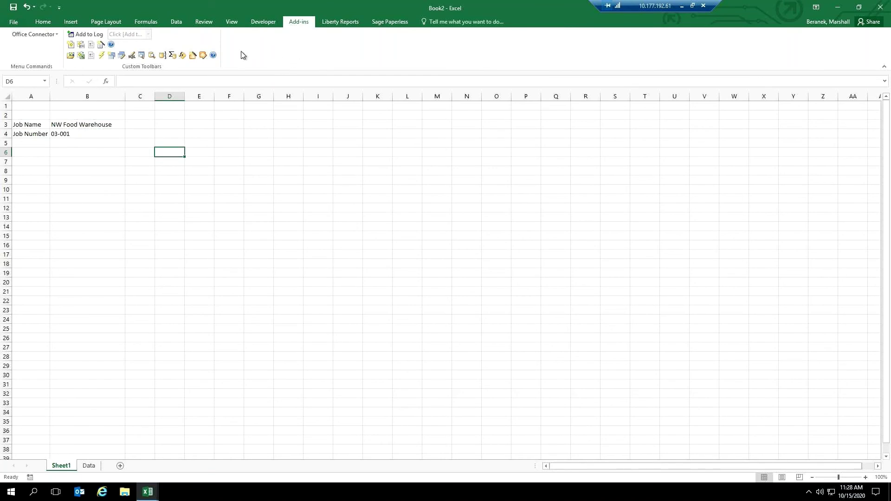
left_click(113, 56)
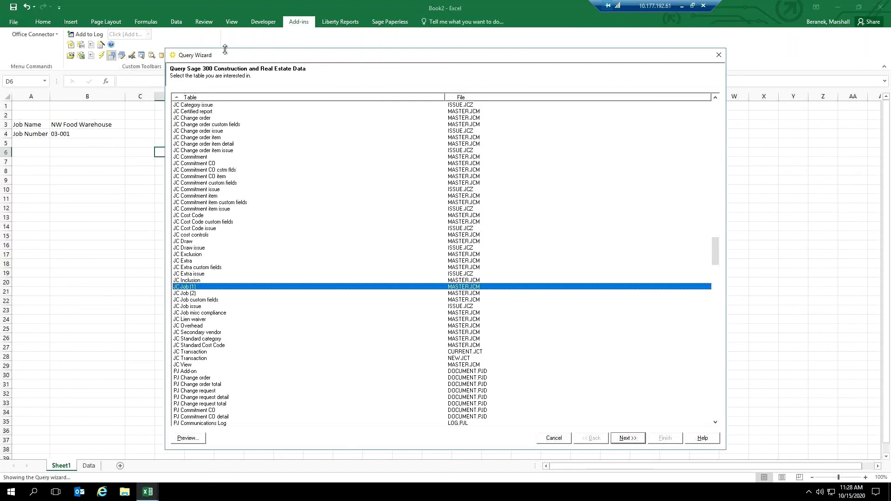
left_click_drag(234, 59, 227, 56)
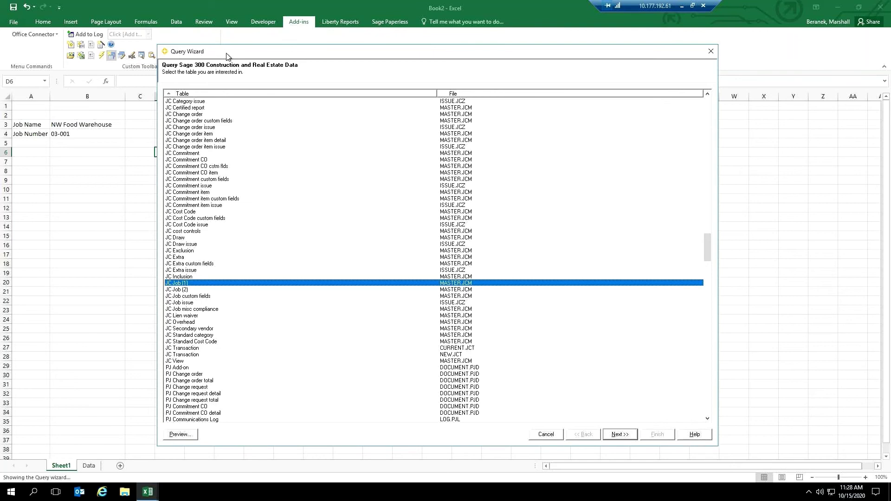
left_click(182, 153)
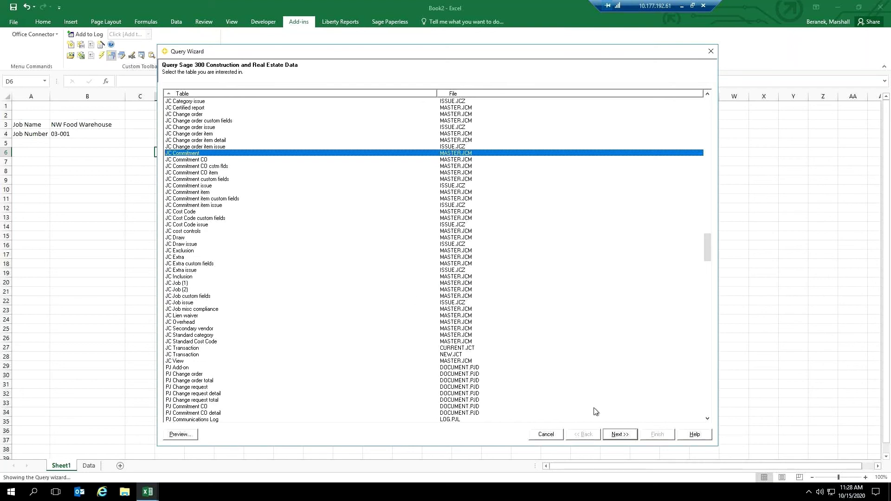
left_click(620, 434)
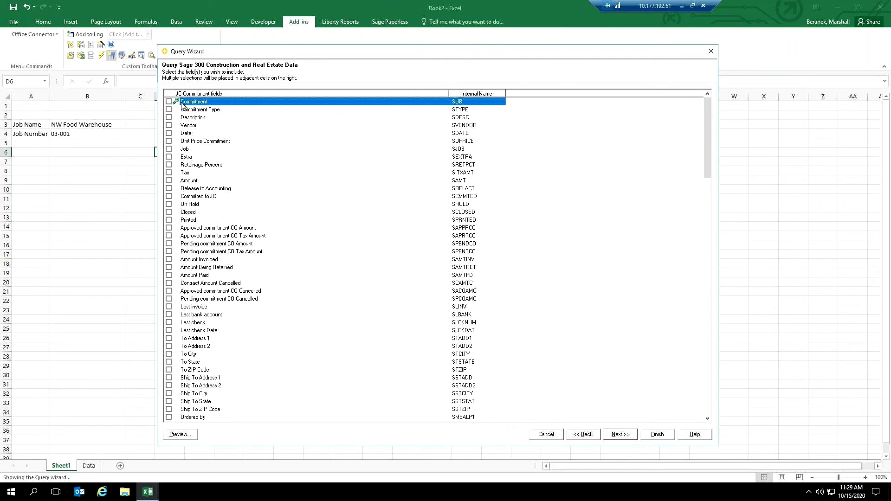
Preview the JC Commitment records with only the Commitment and Commitment Type fields included
left_click(218, 104)
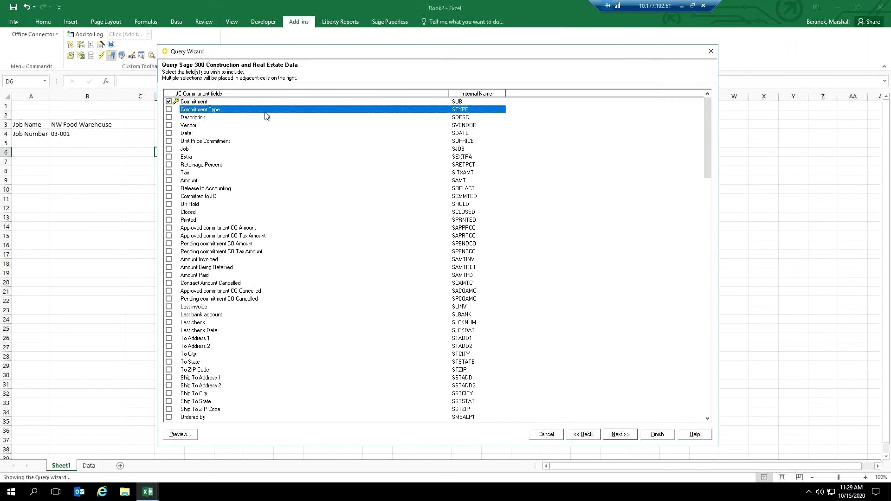
left_click(264, 110)
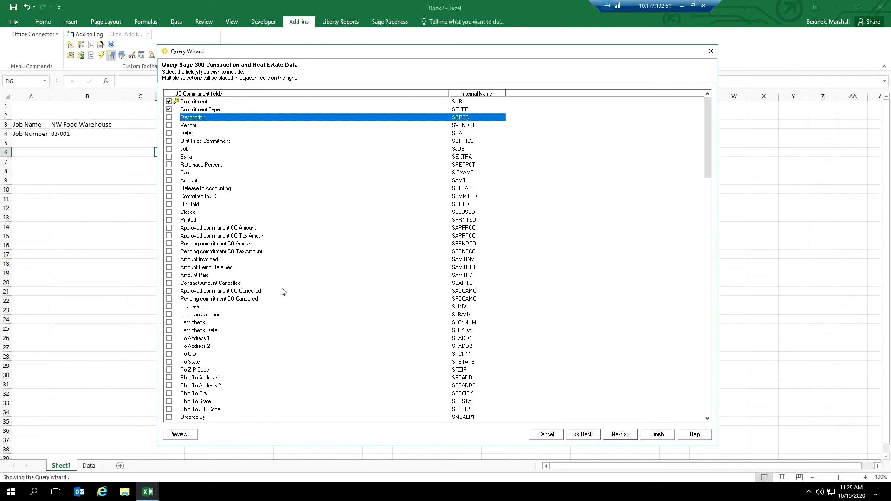
left_click(177, 435)
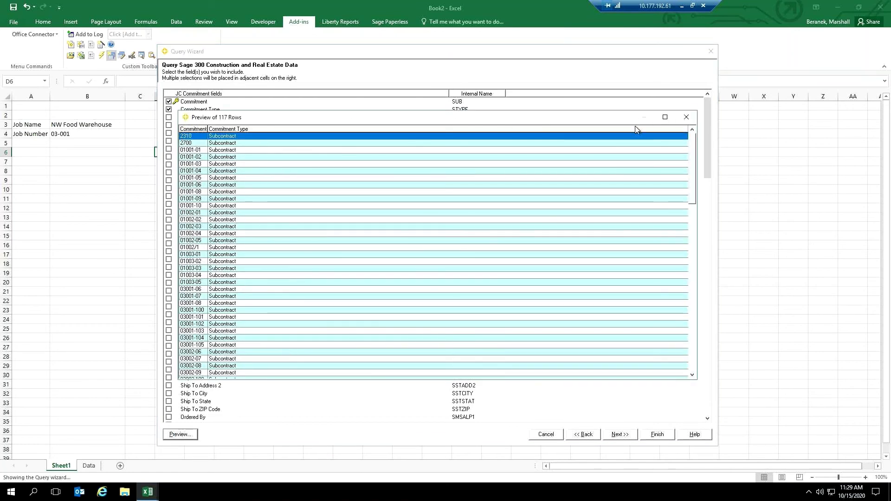
left_click(686, 117)
Clear both selected fields and preview the full set of JC Commitment fields
left_click(168, 101)
left_click(169, 110)
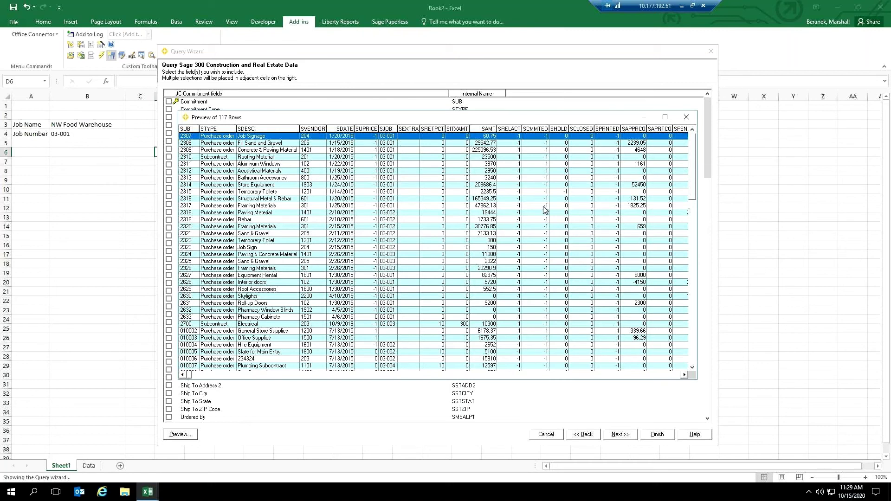
left_click(687, 120)
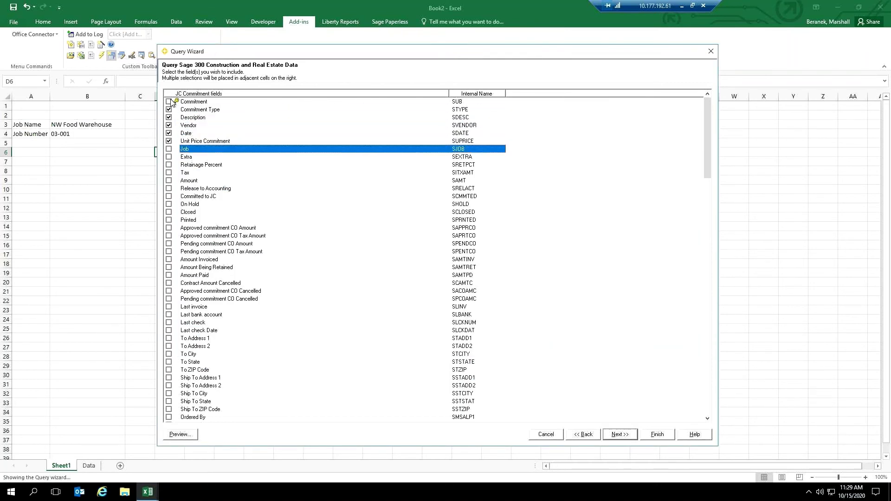
Include the fields from Commitment through Retainage Percent, plus Amount, Amount Invoiced, Amount Being Retained and Amount Paid, and continue to the conditions
left_click(169, 181)
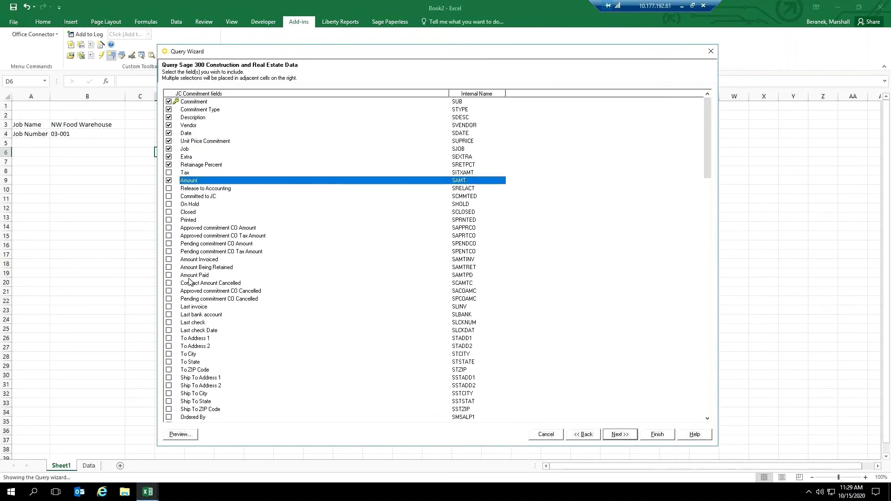
left_click(169, 275)
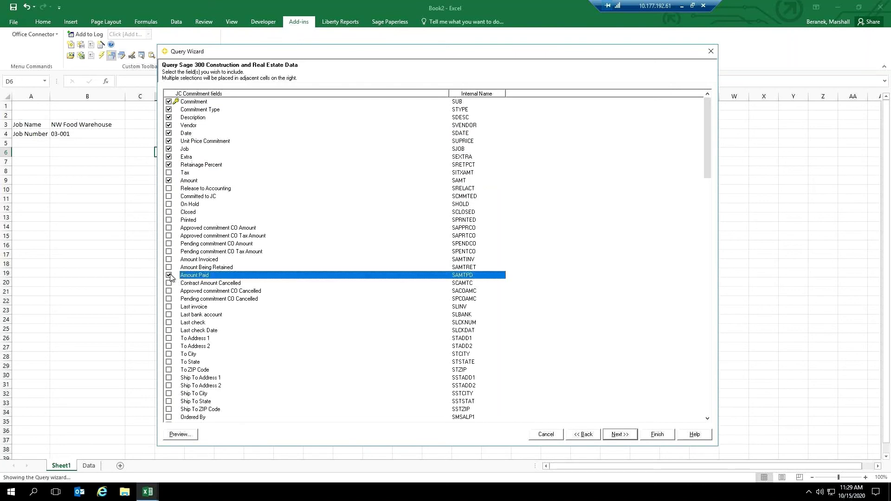
left_click(169, 268)
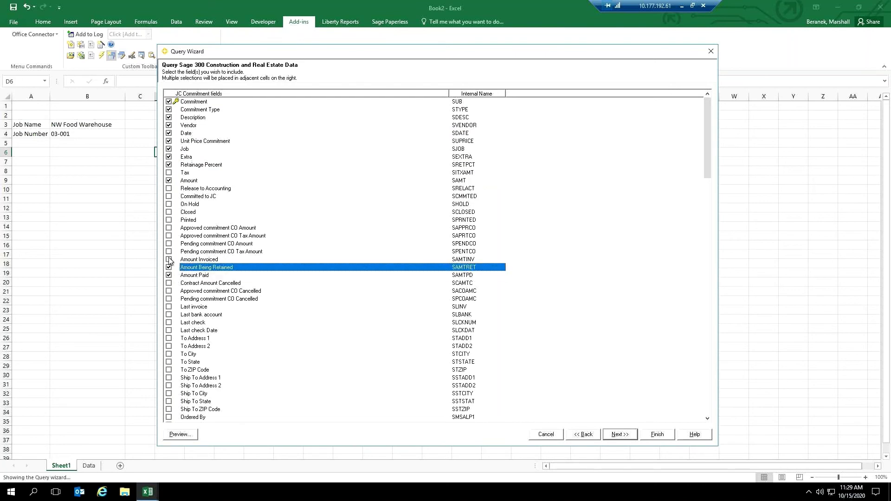
left_click(169, 259)
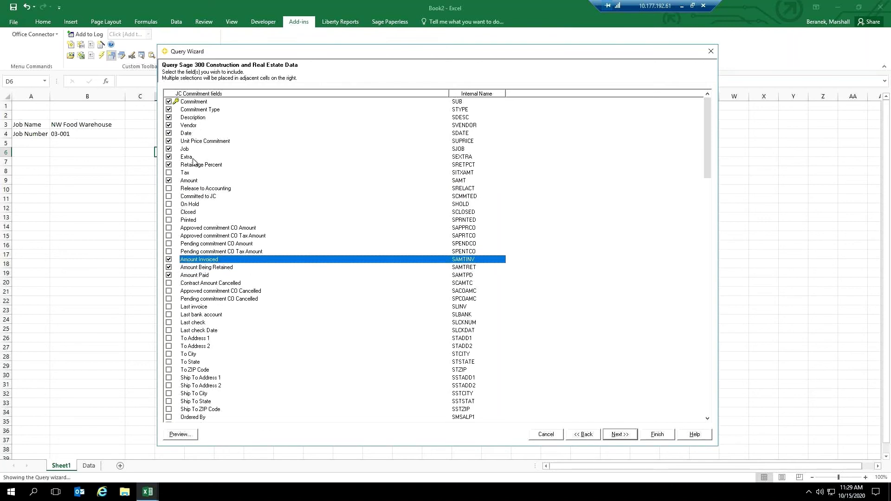
left_click(622, 436)
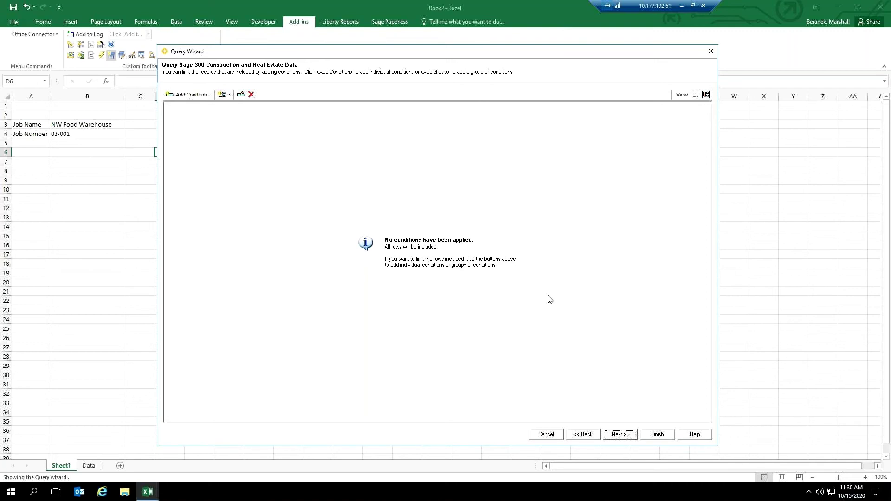
Add a query condition on the Job field using the Equal comparison
left_click(190, 98)
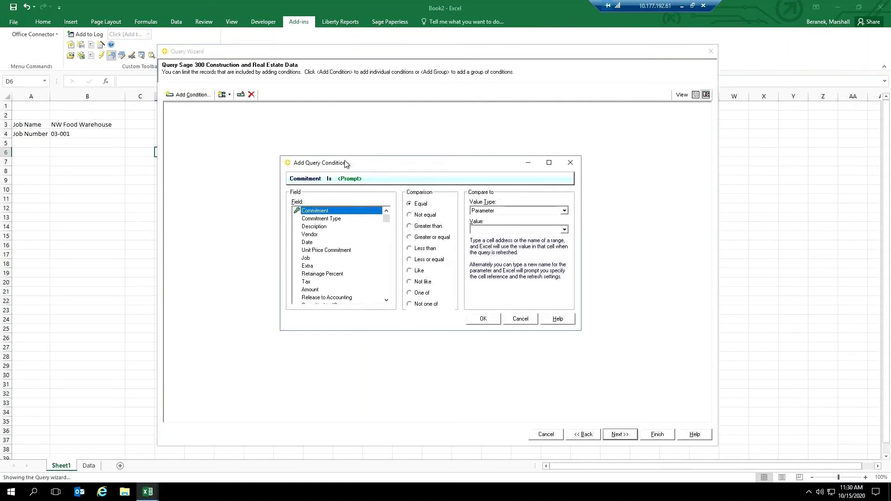
left_click_drag(523, 301, 559, 301)
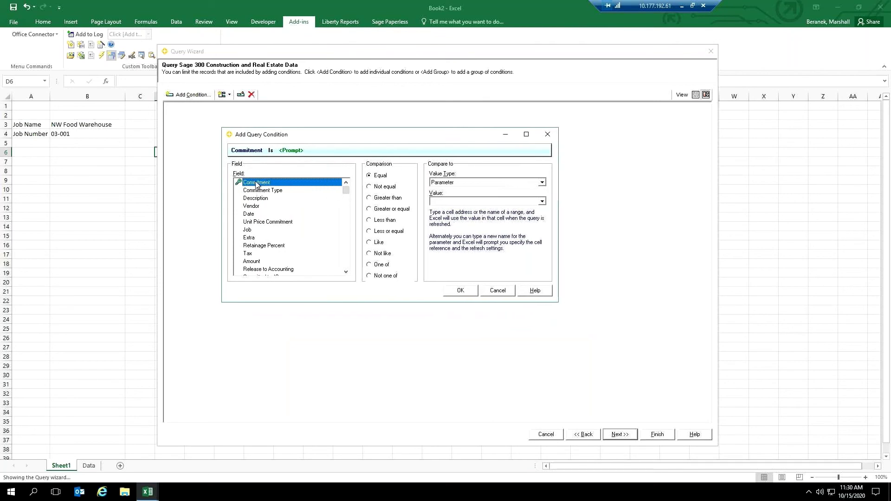
left_click(257, 207)
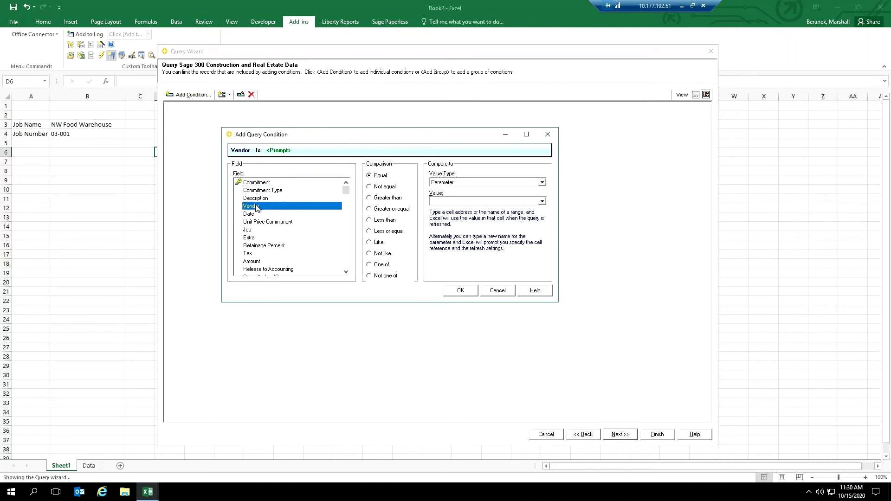
left_click(250, 232)
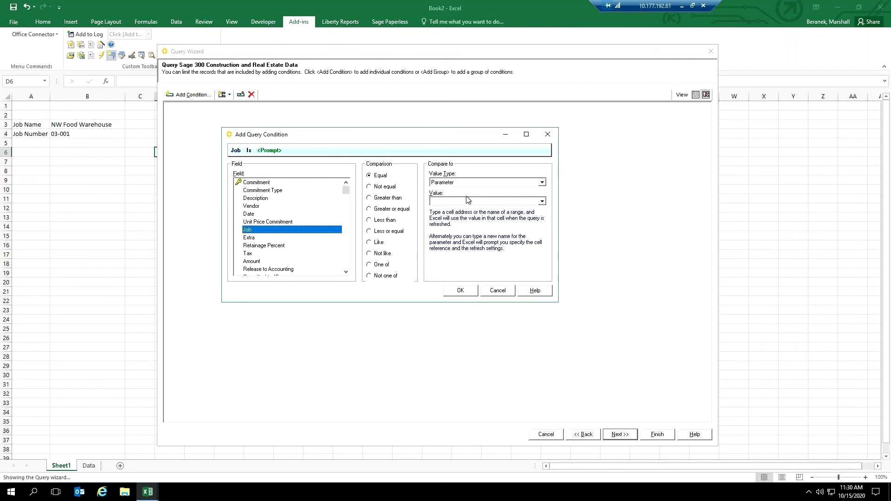
Compare the Job field to the literal value 03-001
left_click(543, 183)
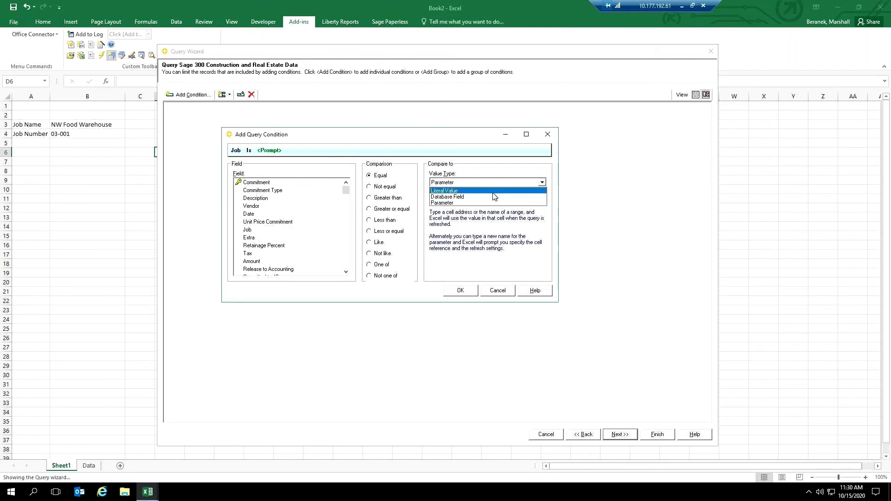
left_click(494, 191)
left_click(452, 201)
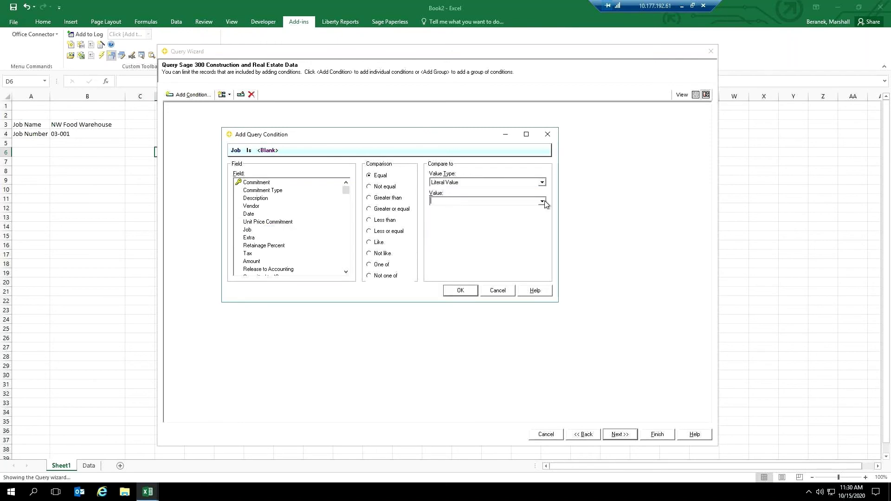
left_click(543, 202)
left_click(440, 216)
left_click(453, 201)
Compare the Job field to a parameter that reads cell $B$4 and accept the condition
left_click(537, 183)
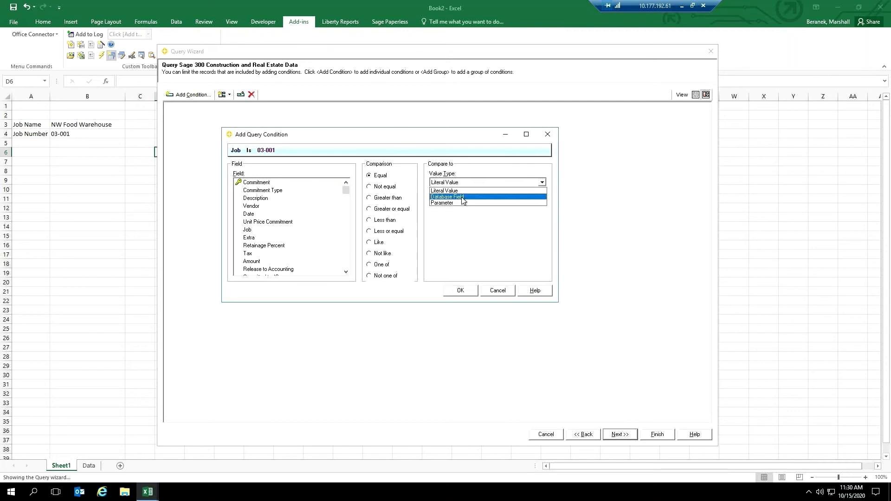
left_click(450, 203)
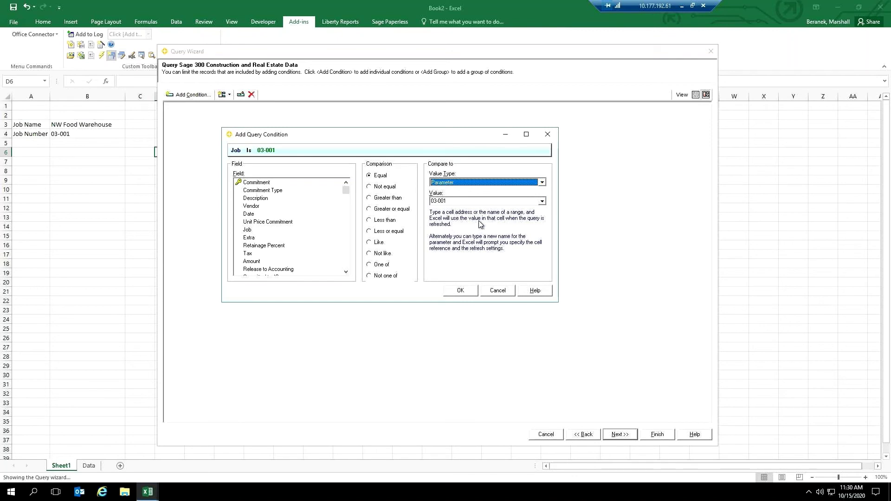
left_click(450, 201)
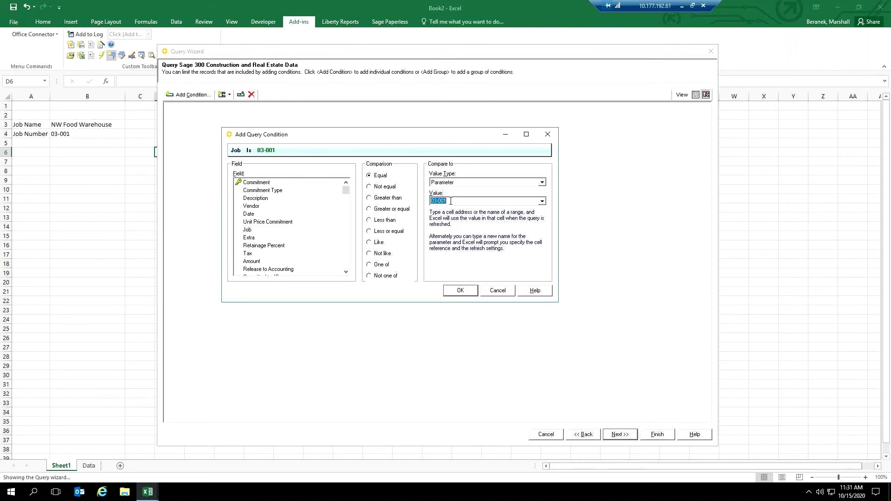
type("$B$4")
left_click_drag(431, 202, 443, 203)
left_click(440, 201)
left_click(461, 292)
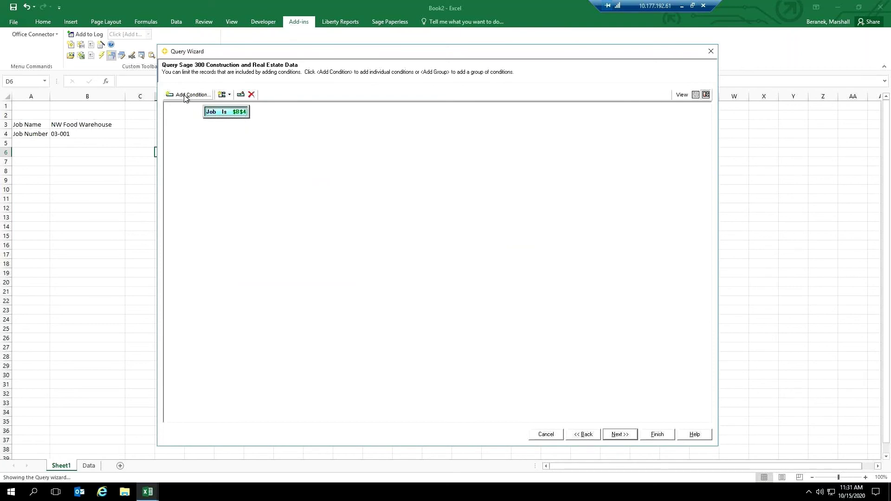
left_click(231, 95)
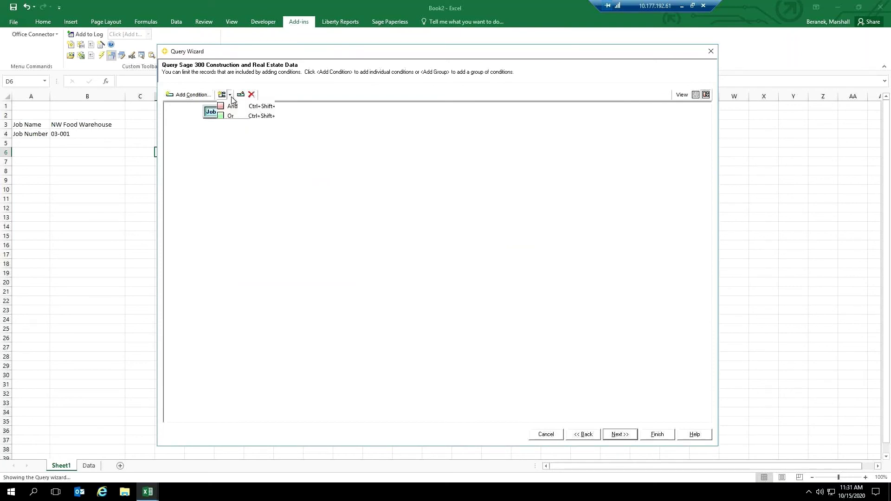
left_click(250, 116)
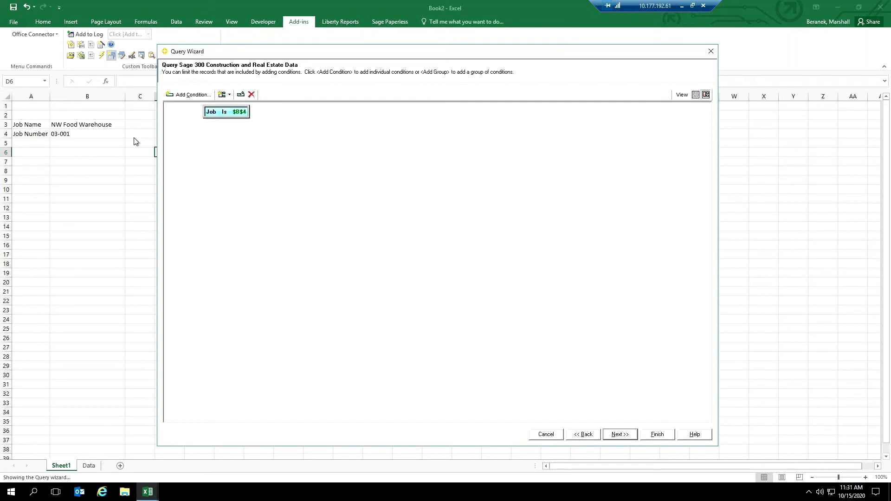
Name the query JCCommitment and insert it as a table refreshable with live data, including field names
left_click(619, 435)
left_click(354, 209)
left_click_drag(350, 209, 339, 208)
key("BackSpace")
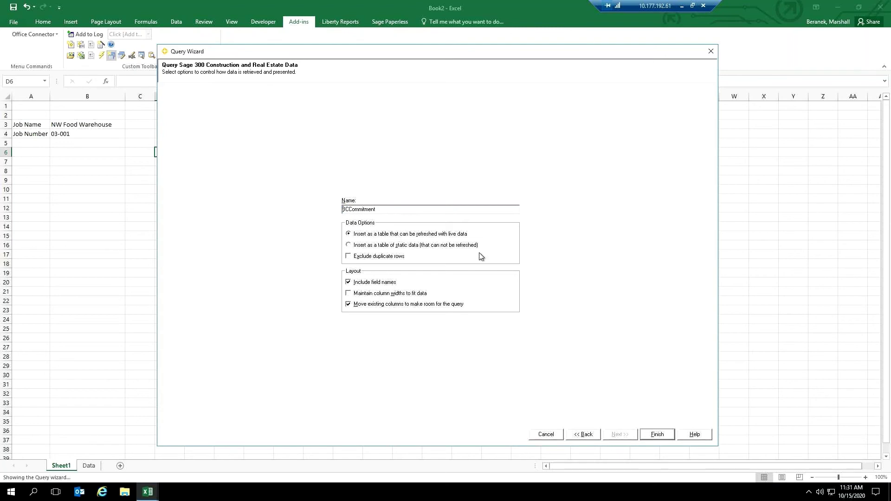
left_click(661, 436)
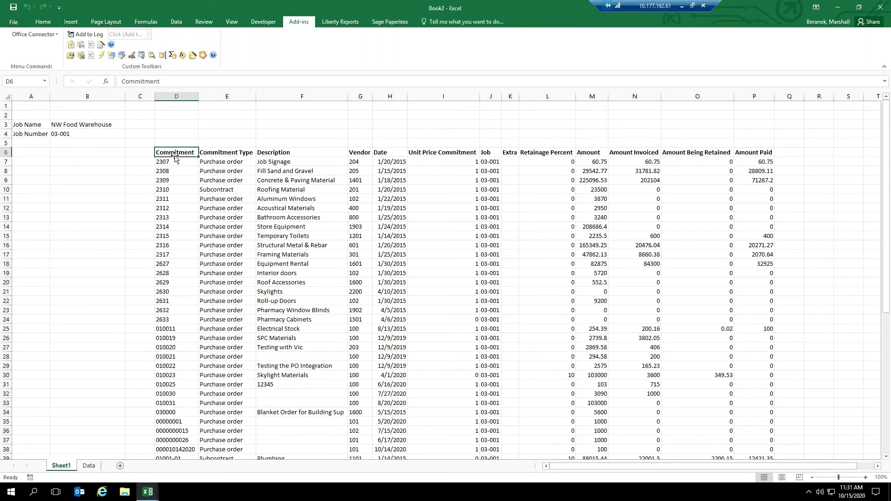
Select the JCCommitment range and apply all borders plus thick outside borders to it
left_click(41, 82)
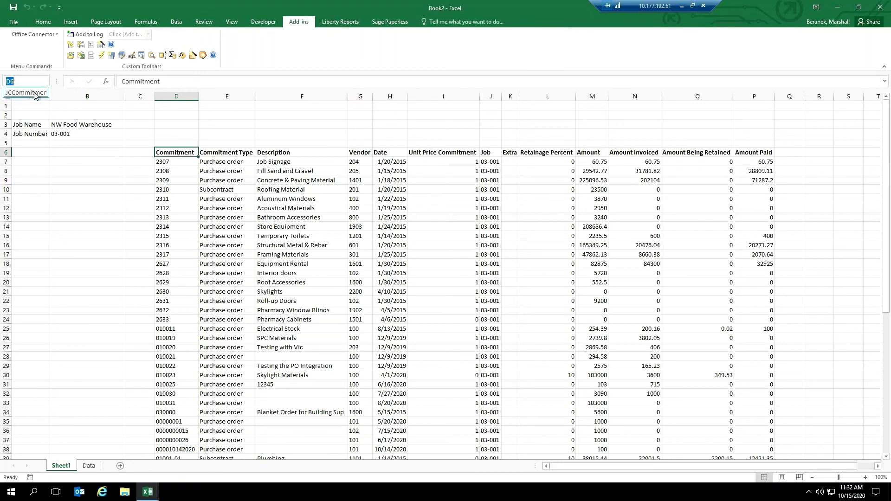
left_click(35, 93)
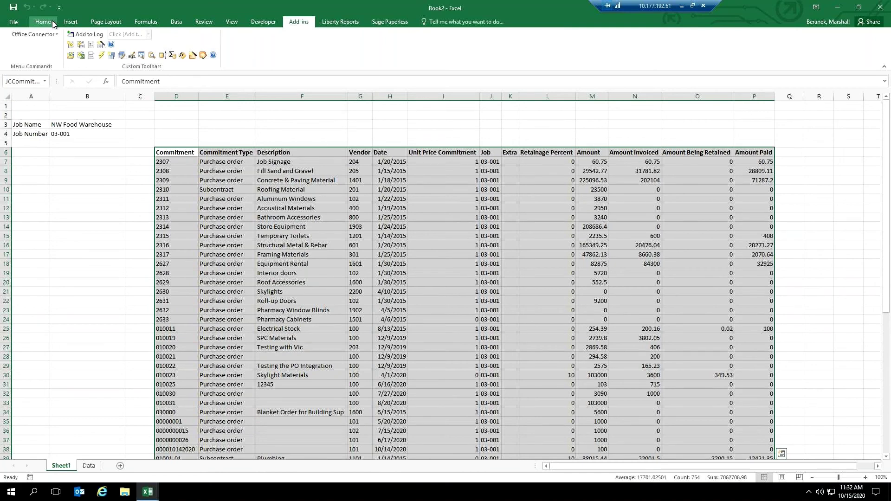
left_click(53, 23)
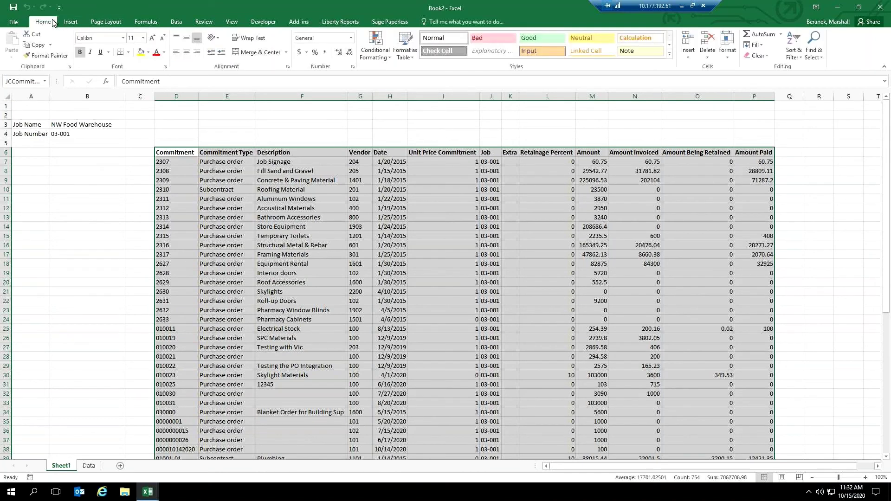
left_click(128, 52)
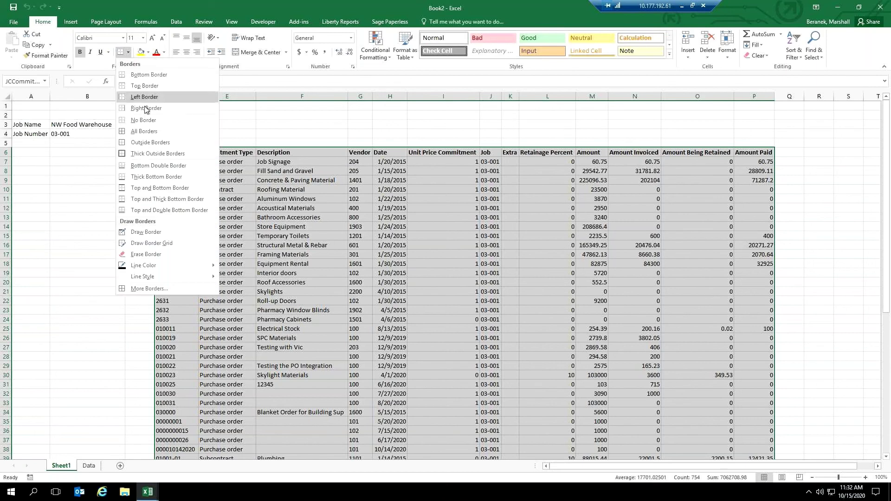
left_click(139, 132)
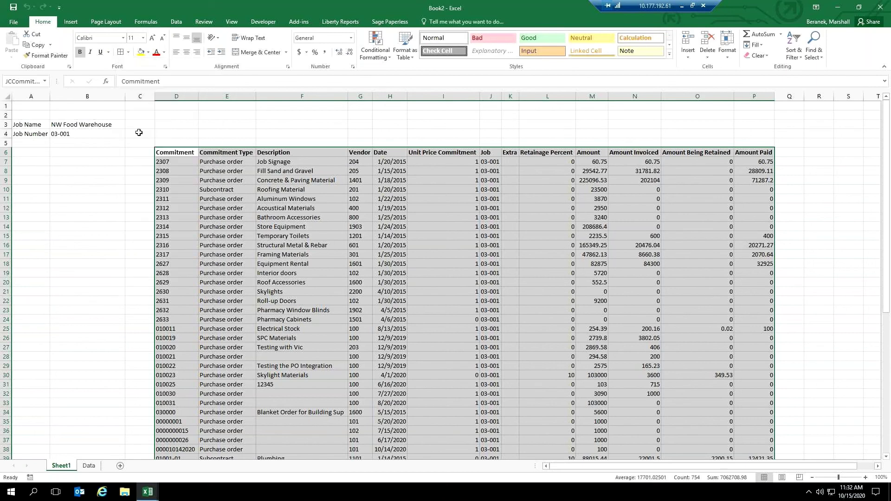
left_click(128, 52)
left_click(142, 153)
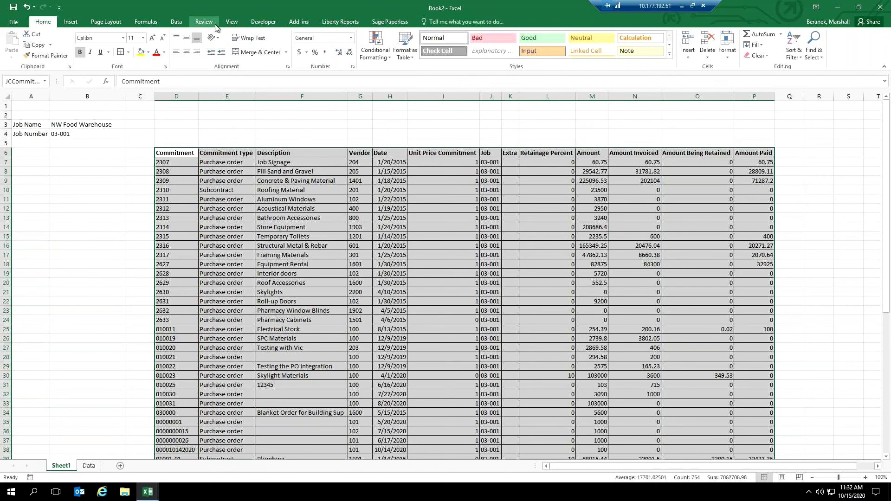
Hide the gridlines on Sheet1
left_click(232, 21)
left_click(102, 52)
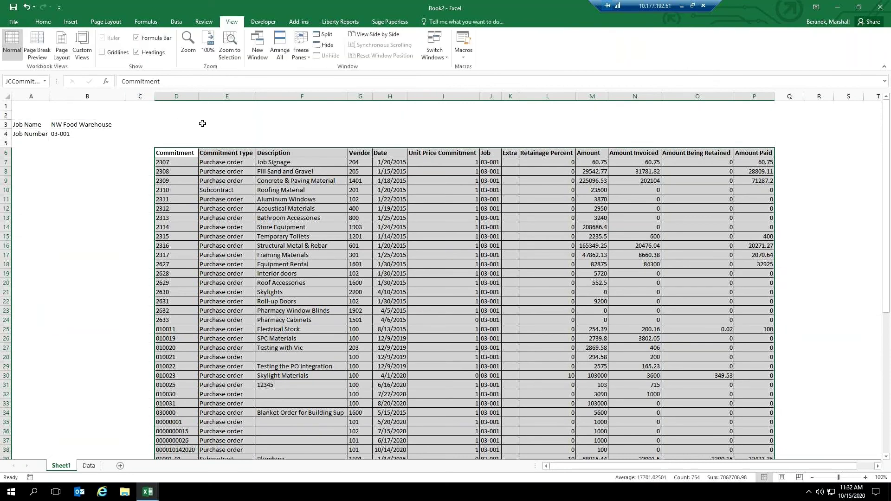
left_click(213, 133)
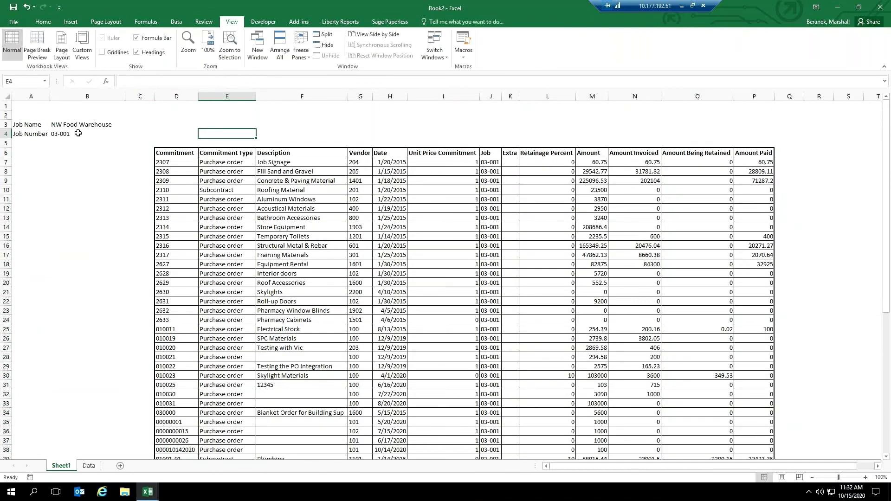
Highlight the job name cell B3 with a yellow fill
left_click(67, 135)
left_click(63, 124)
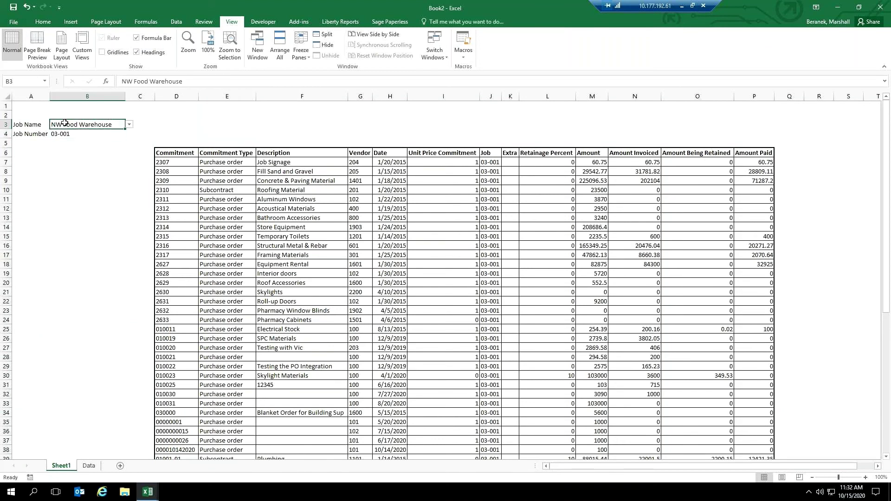
left_click(43, 22)
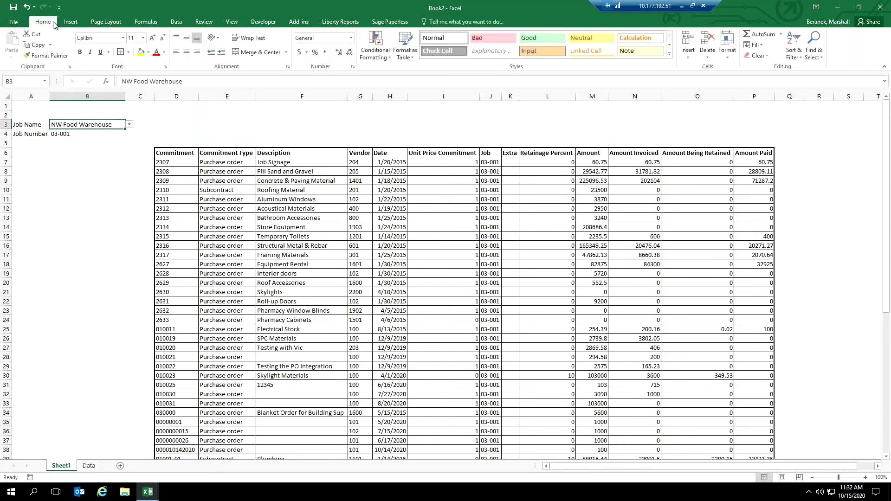
left_click(141, 53)
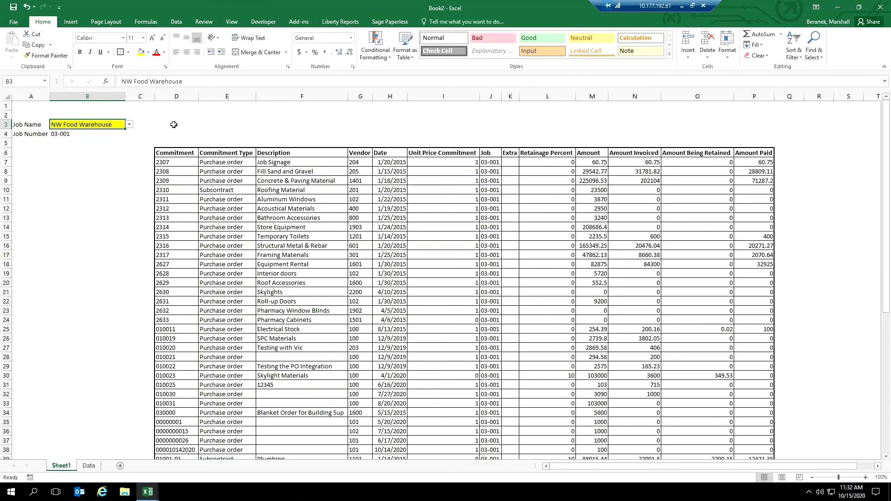
left_click(174, 124)
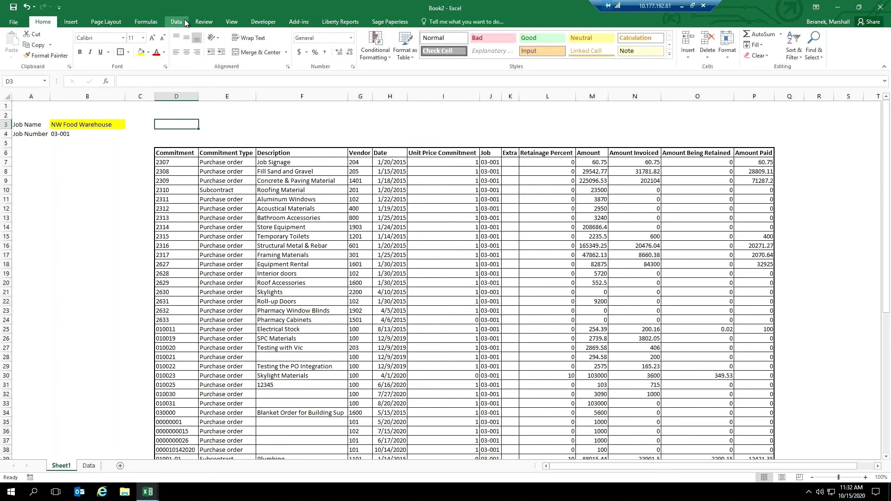
Set the JCCommitment range's $B$4 parameter to refresh automatically when the cell value changes
left_click(91, 124)
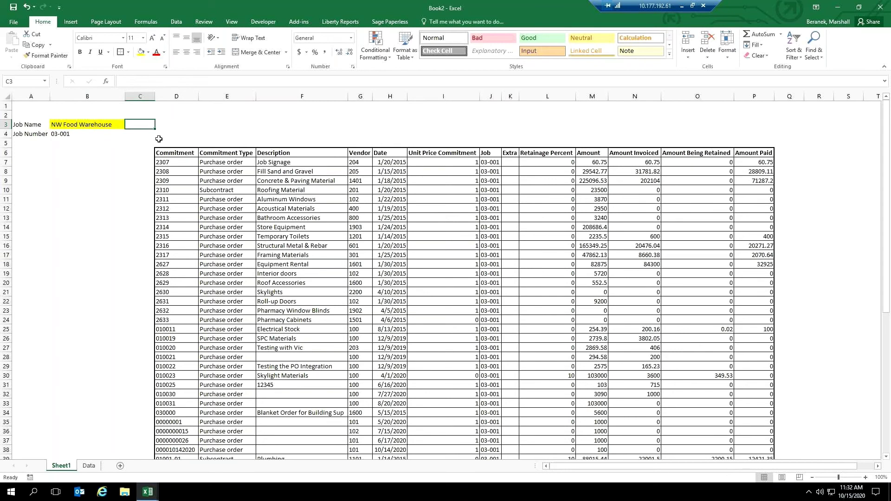
left_click(144, 135)
left_click(44, 81)
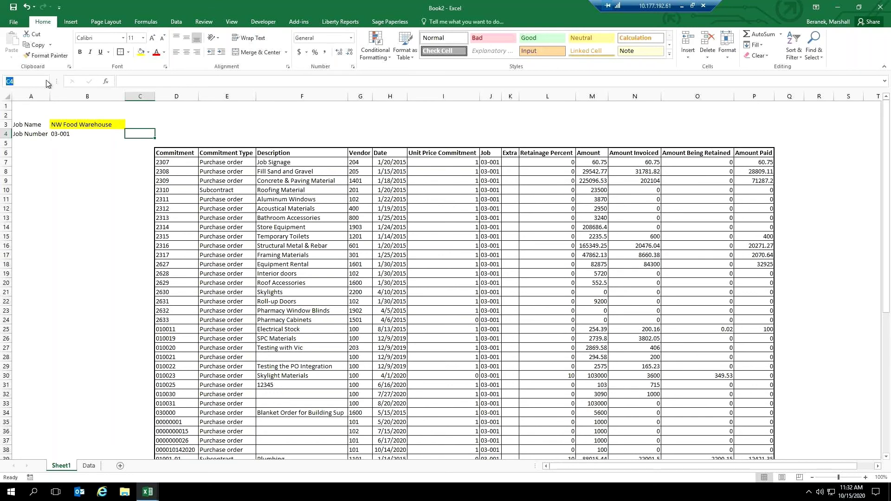
left_click(41, 93)
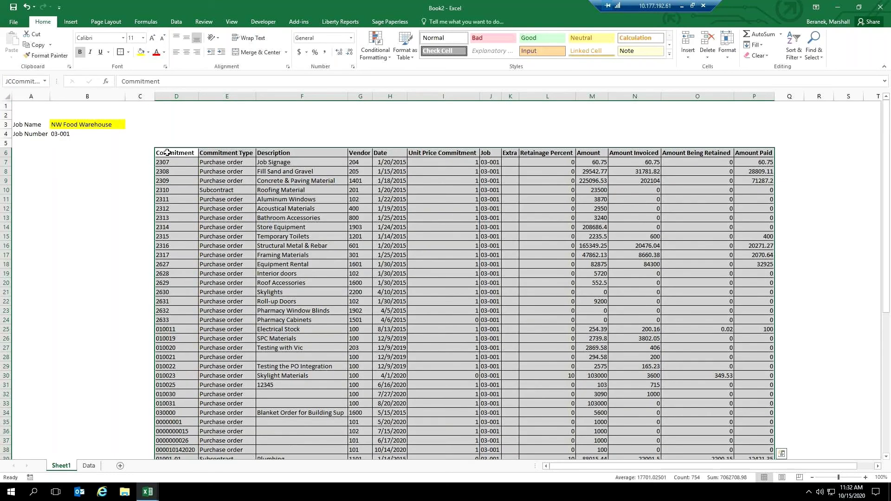
right_click(167, 153)
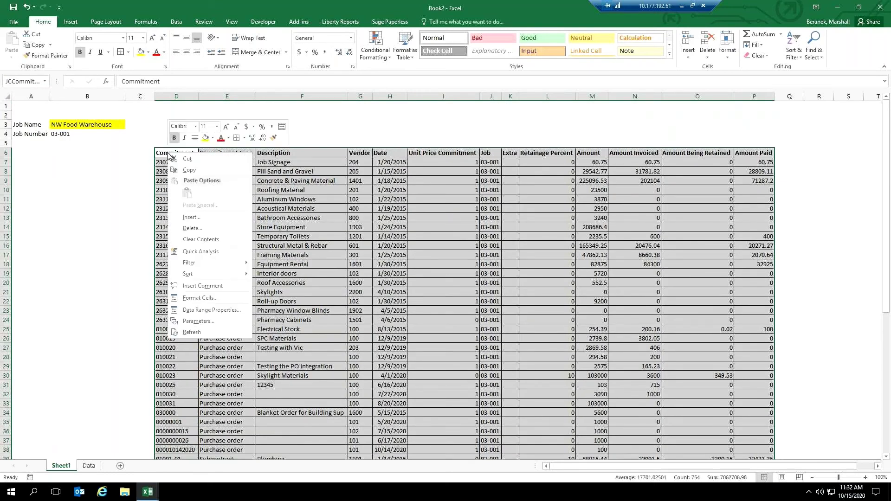
left_click(204, 322)
left_click_drag(225, 260, 188, 183)
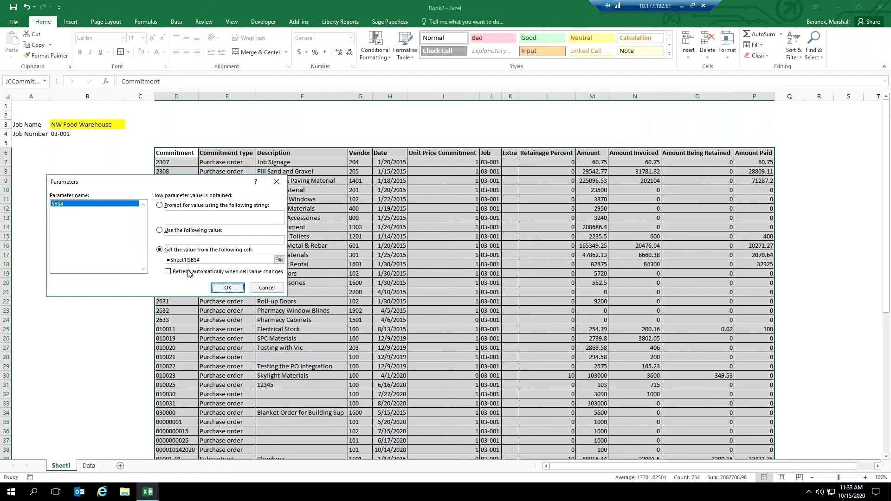
left_click(171, 275)
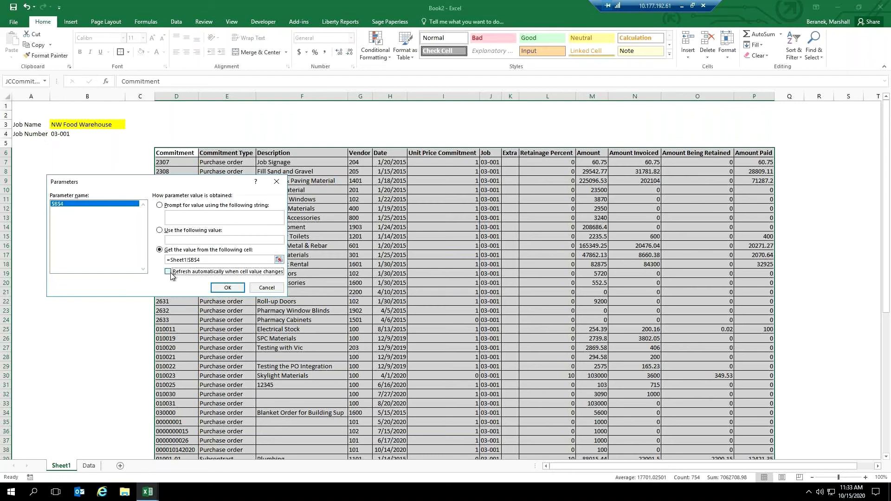
left_click(227, 288)
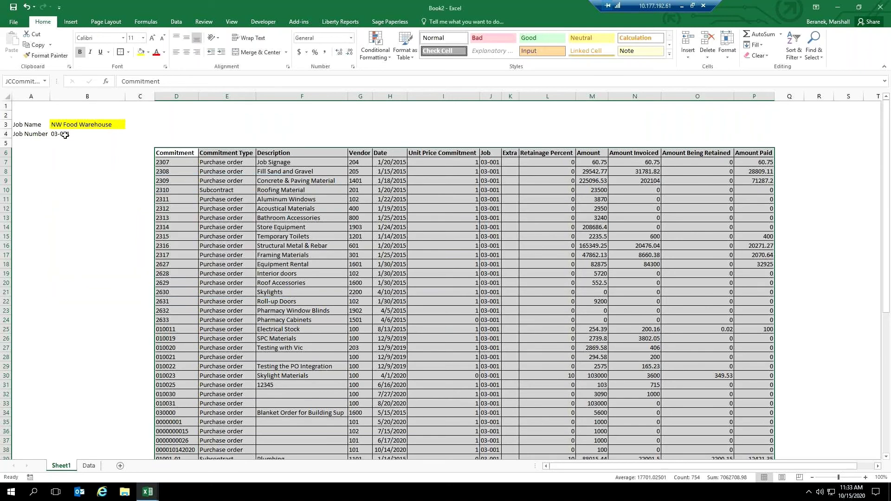
Choose Fort Wayne Officer's Club as the job name in cell B3
left_click(101, 125)
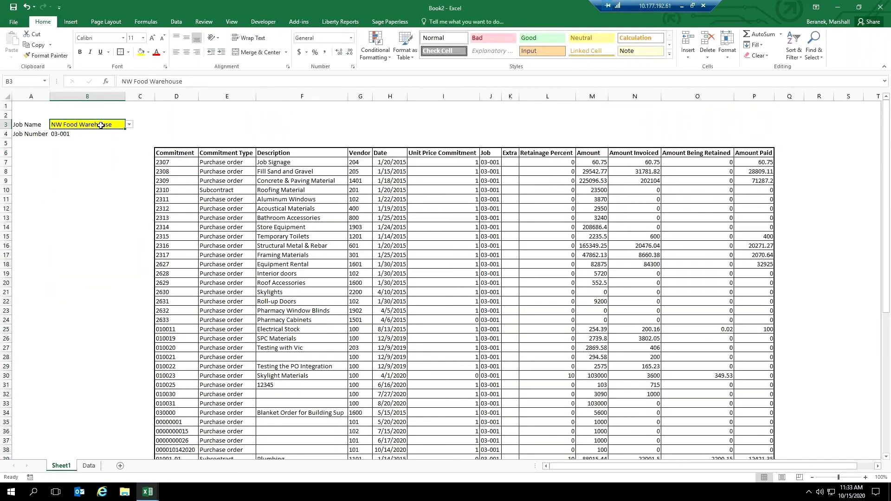
left_click(130, 125)
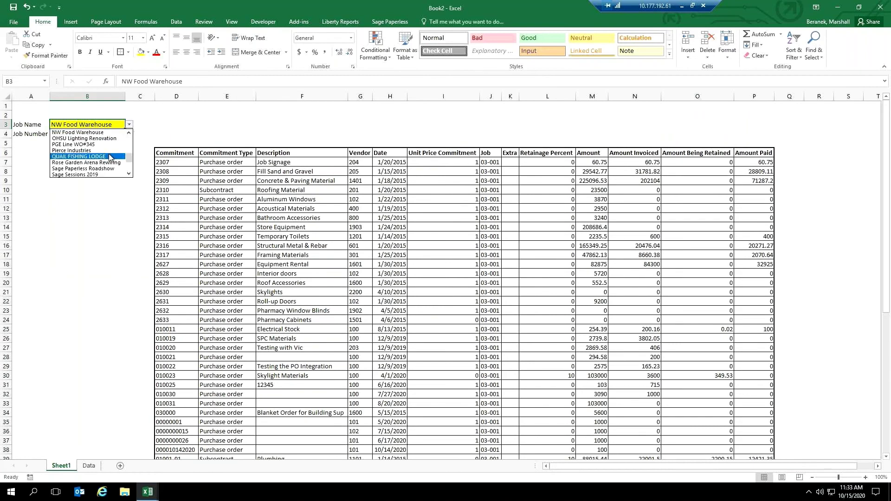
left_click(130, 133)
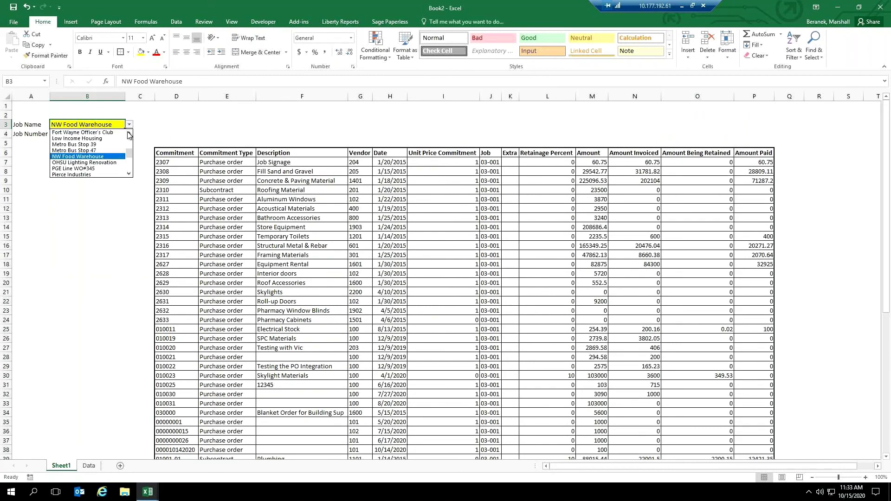
left_click(130, 134)
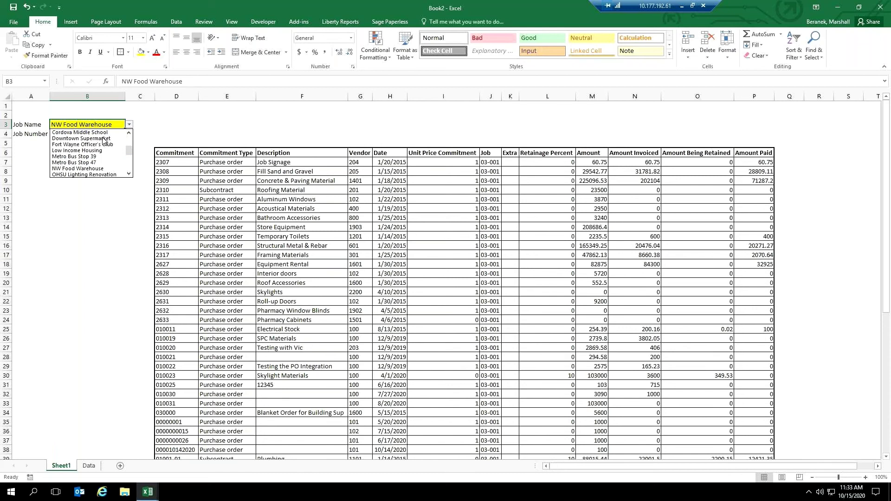
left_click(77, 144)
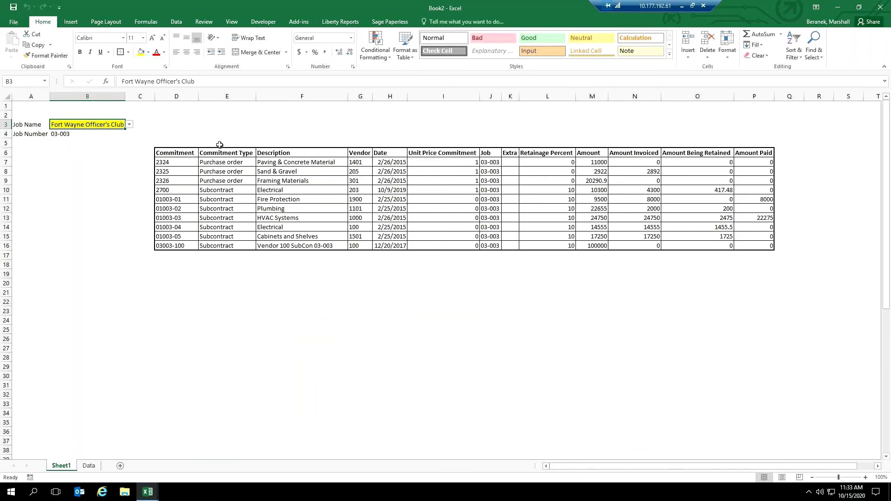
Insert a blank column between the Vendor and Date columns of the commitments table
left_click(361, 97)
left_click_drag(364, 163, 361, 237)
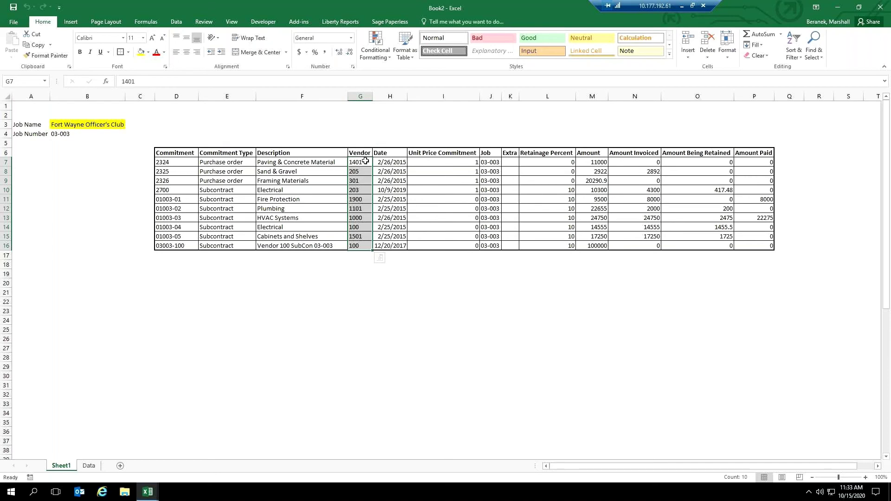
left_click(384, 144)
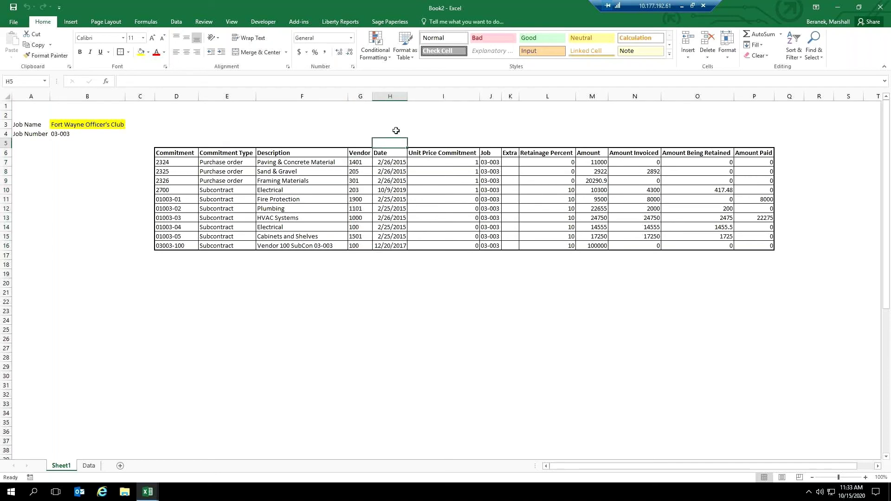
left_click(394, 96)
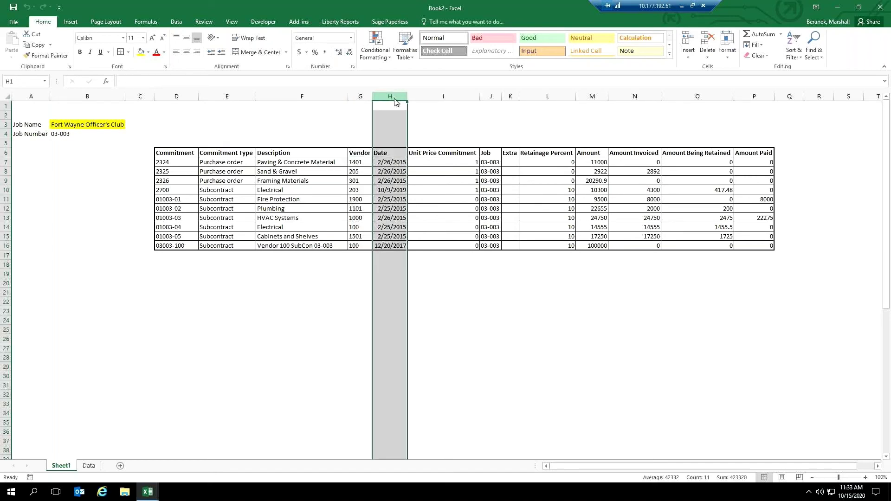
right_click(396, 98)
left_click(428, 162)
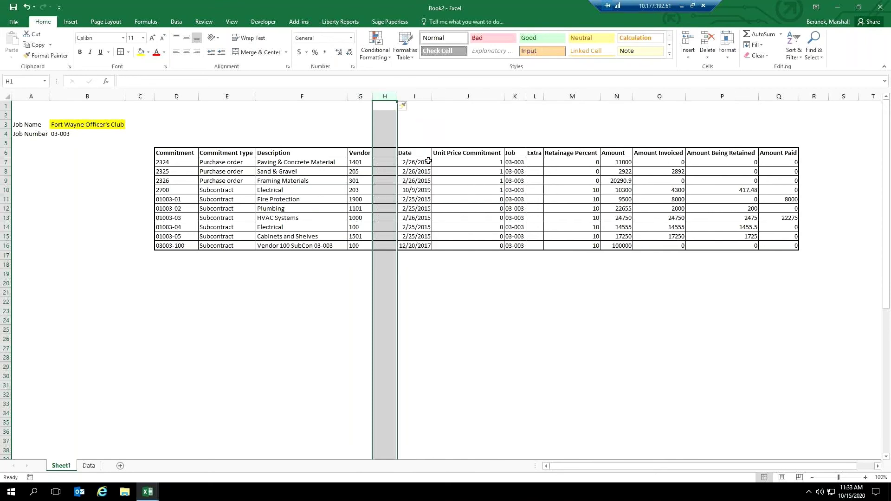
Start inserting an Office Connector TSLookup function in cell H6 of the blank column
left_click(385, 153)
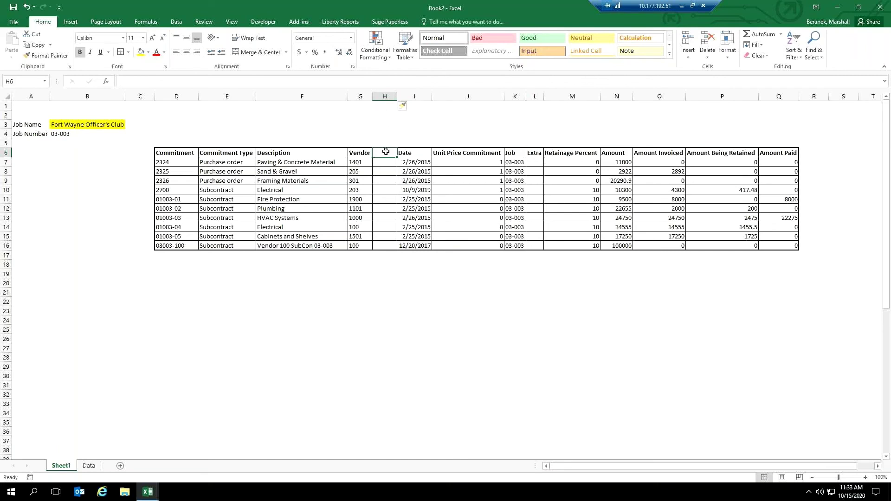
left_click(305, 23)
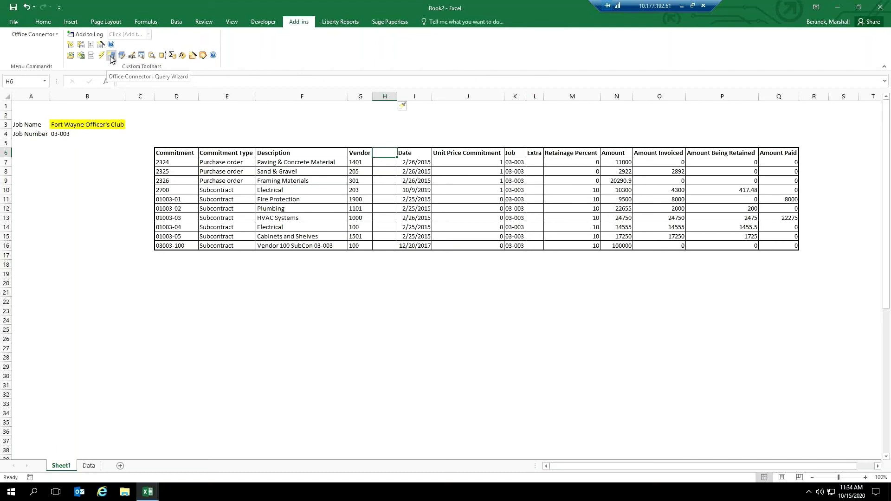
left_click(182, 56)
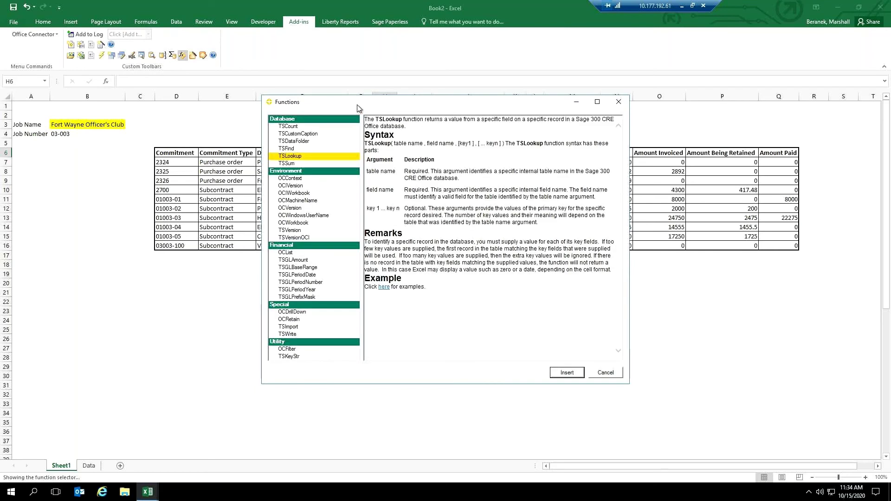
left_click_drag(357, 108, 509, 121)
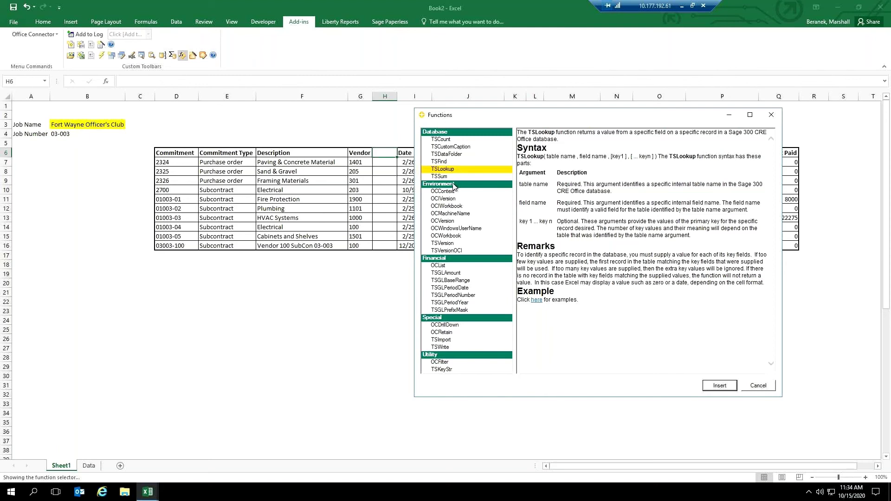
left_click(721, 387)
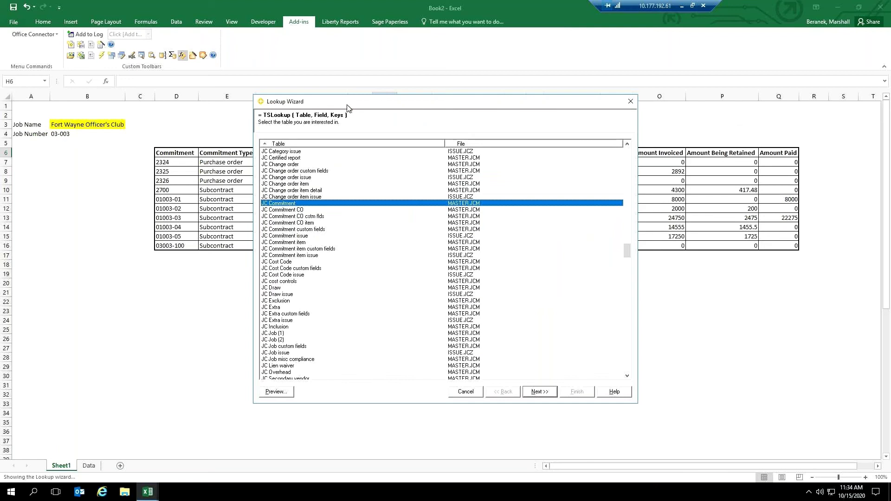
Choose the AP Vendor table from MASTER.APM as the lookup's source table
left_click_drag(349, 107, 518, 114)
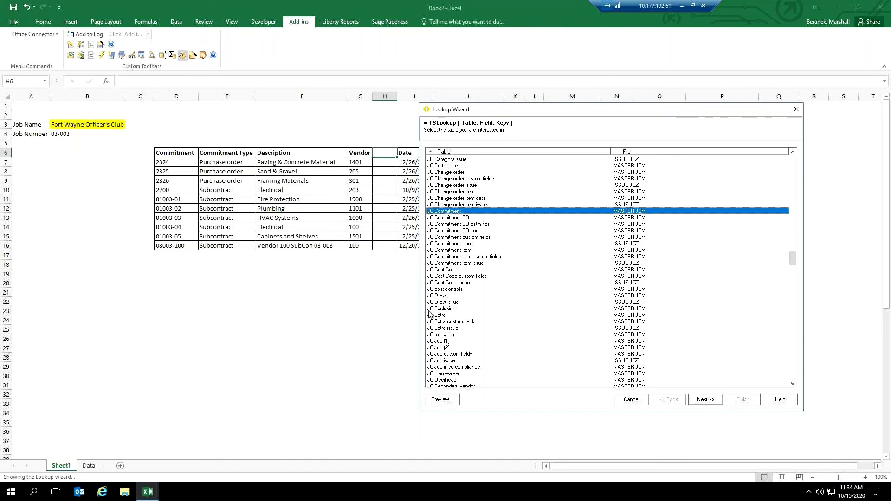
left_click_drag(795, 261, 792, 162)
left_click(624, 219)
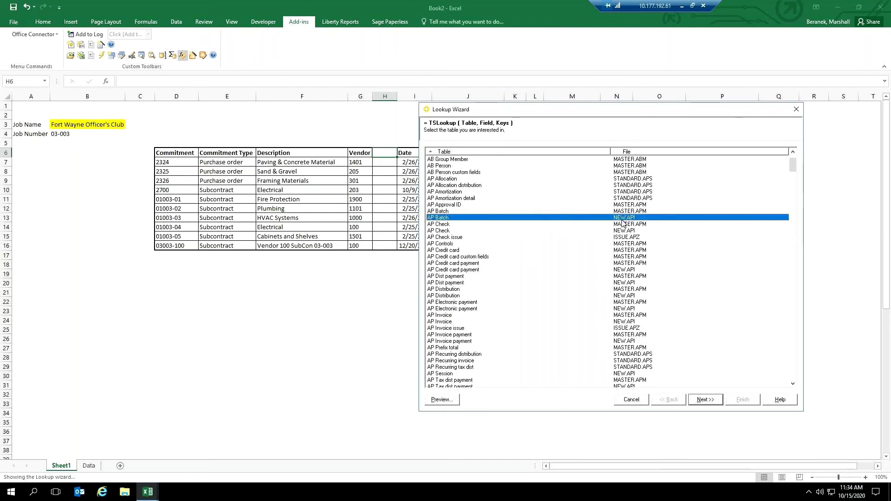
left_click(623, 224)
type("ap v")
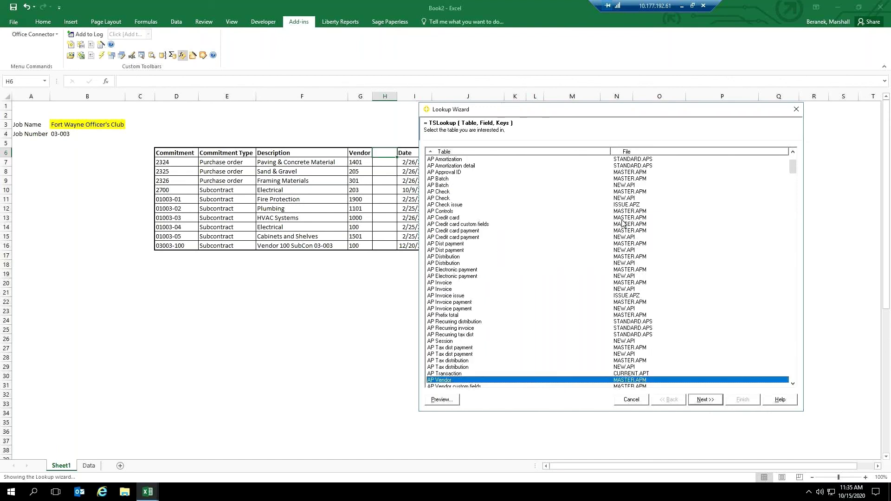
scroll(591, 246, "down", 7)
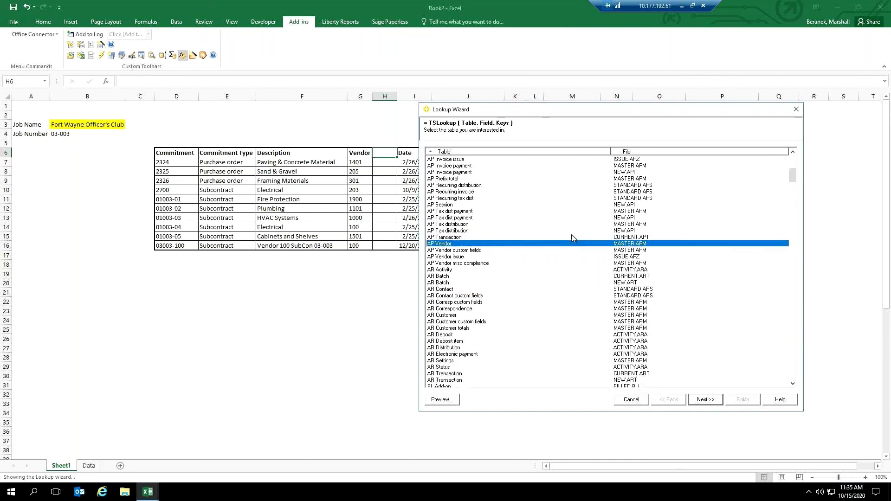
left_click(707, 400)
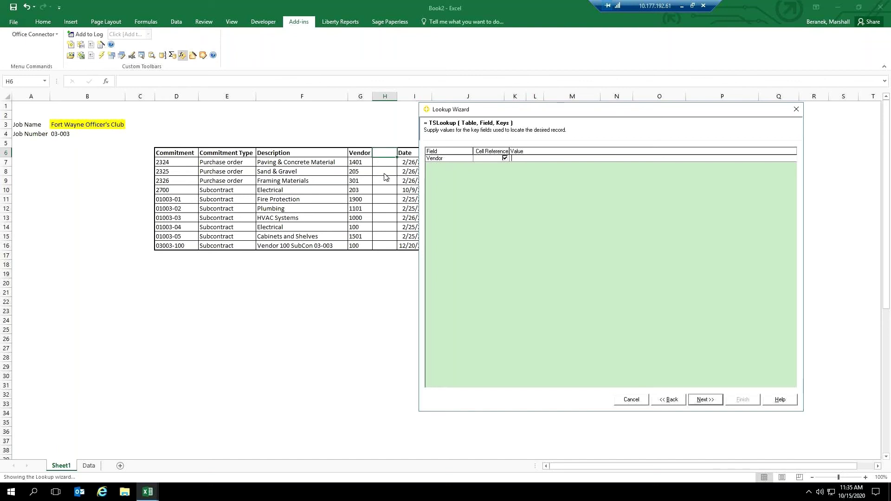
Use cell reference $G7 as the Vendor key, return the Name field, and finish the lookup
type("$G7")
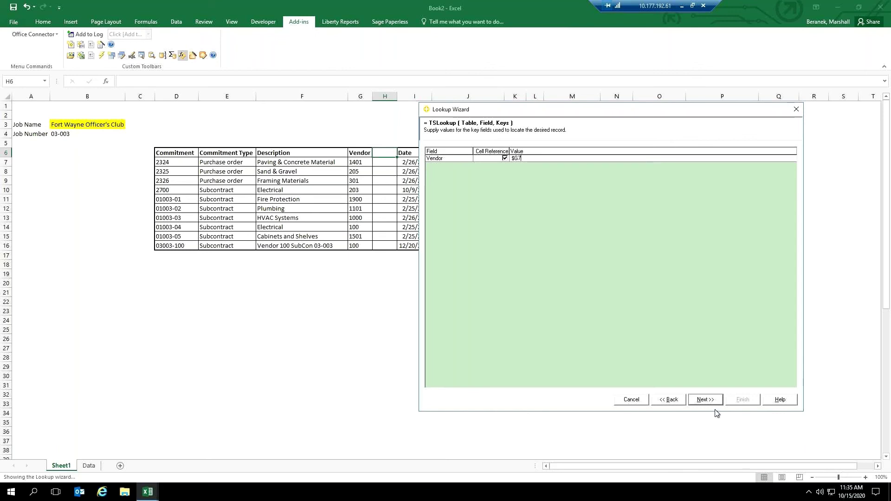
left_click(702, 401)
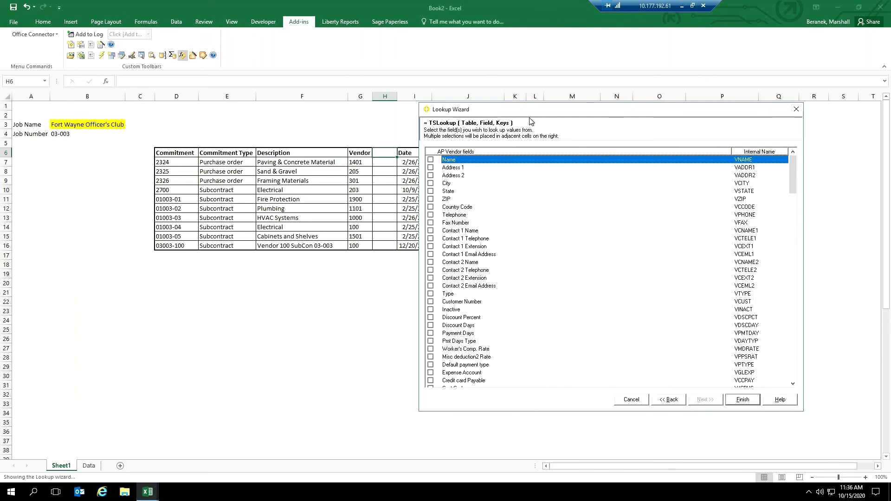
left_click(453, 160)
left_click(745, 400)
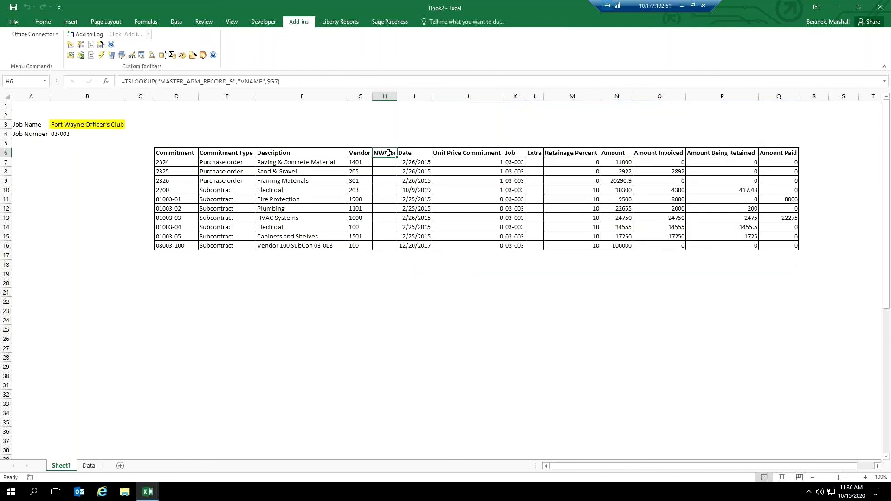
Widen column H and fill the TSLookup formula from H6 down to the last row of the commitments table
left_click_drag(398, 94, 415, 95)
double_click(415, 158)
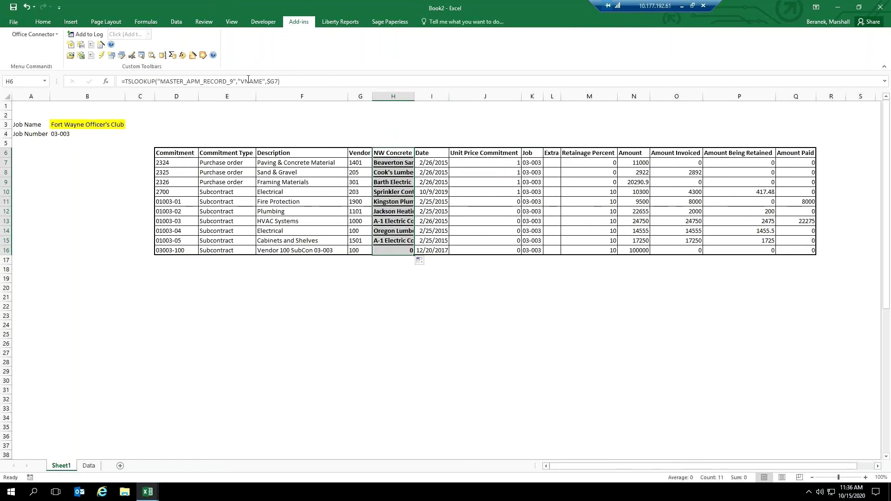
left_click(395, 248)
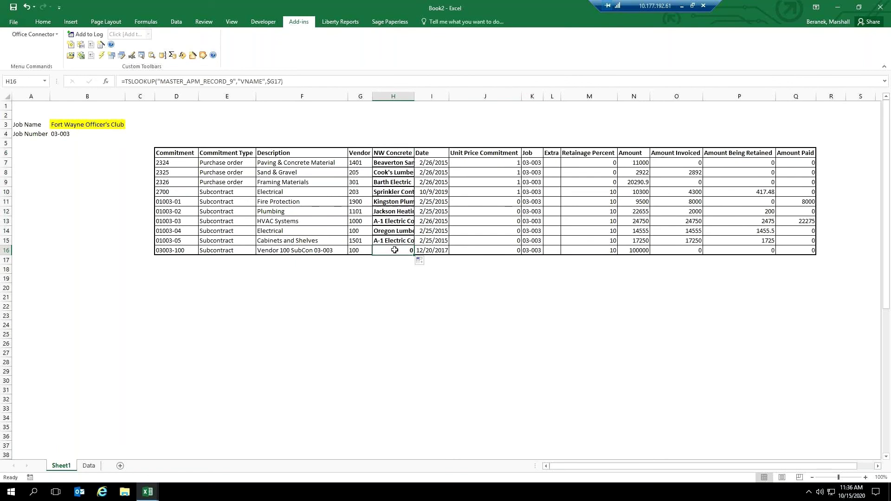
left_click(394, 152)
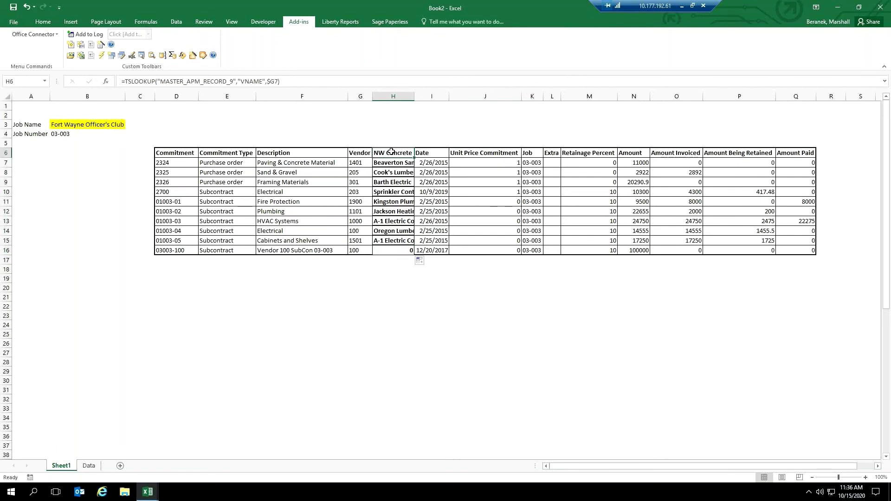
Correct the lookup's vendor reference in H7 to $G7 and fill the formula down the table to row 16
left_click(393, 165)
double_click(393, 164)
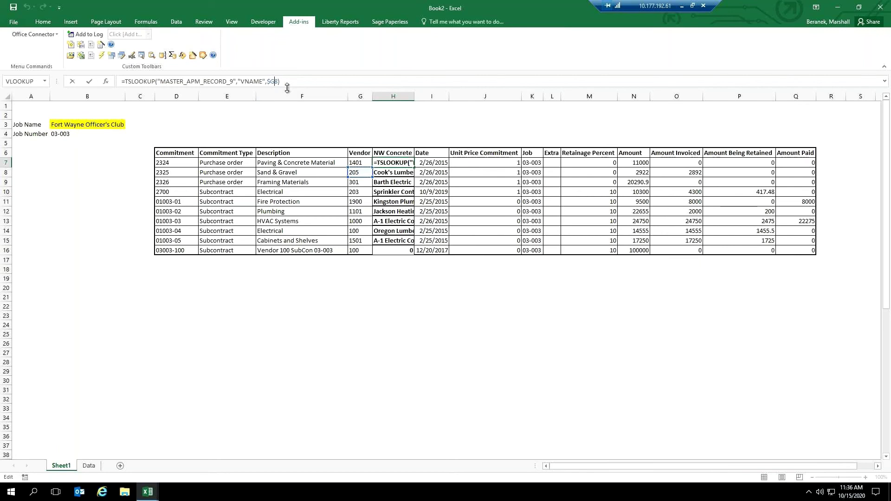
key("BackSpace")
type("7")
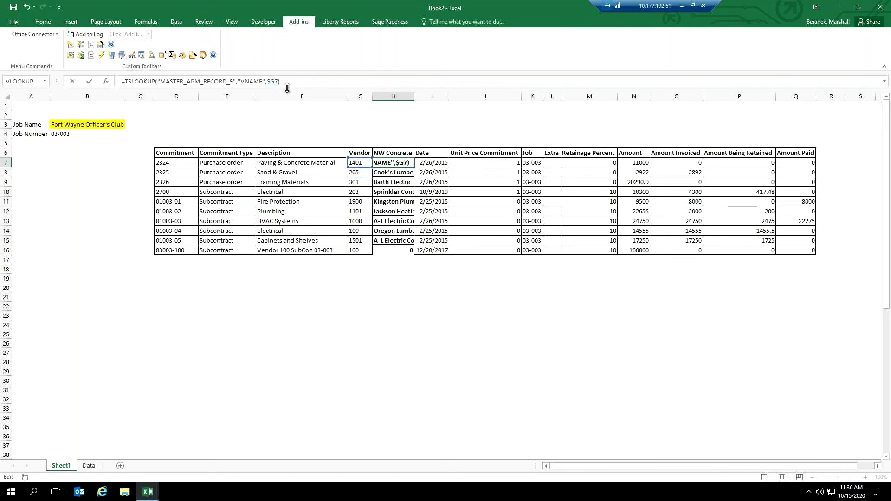
key("Return")
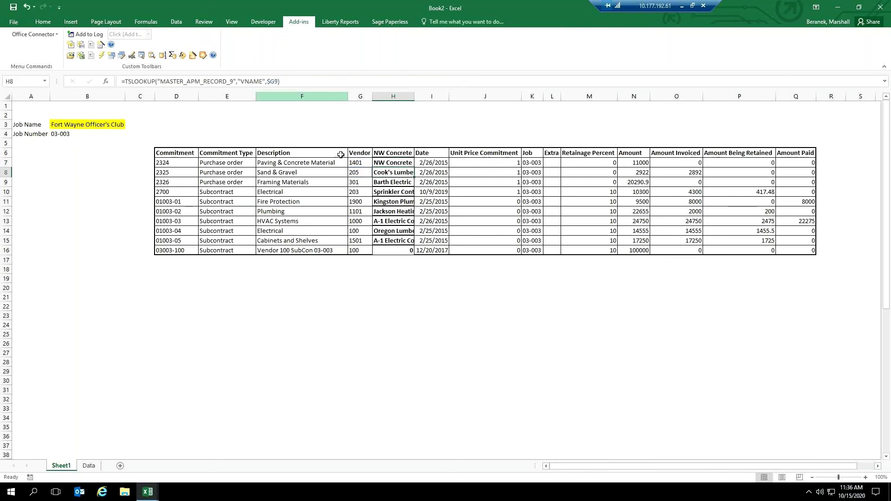
double_click(414, 177)
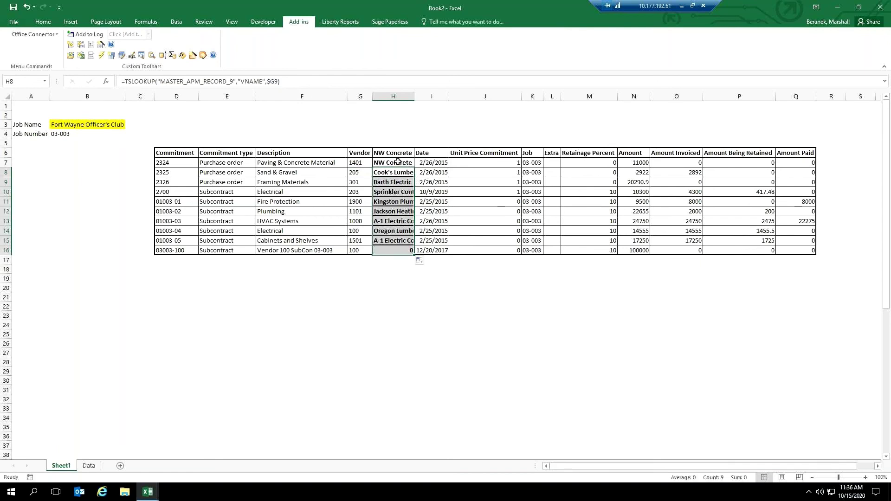
left_click(398, 162)
double_click(414, 168)
Enter "Vendor Name" as the header in H6 and fit column H to its contents
left_click(395, 152)
type("Vendor Name")
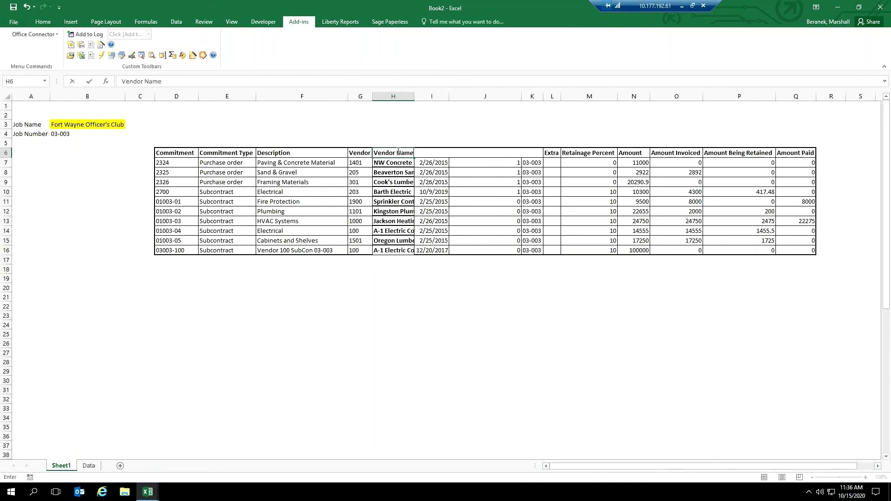
left_click(418, 143)
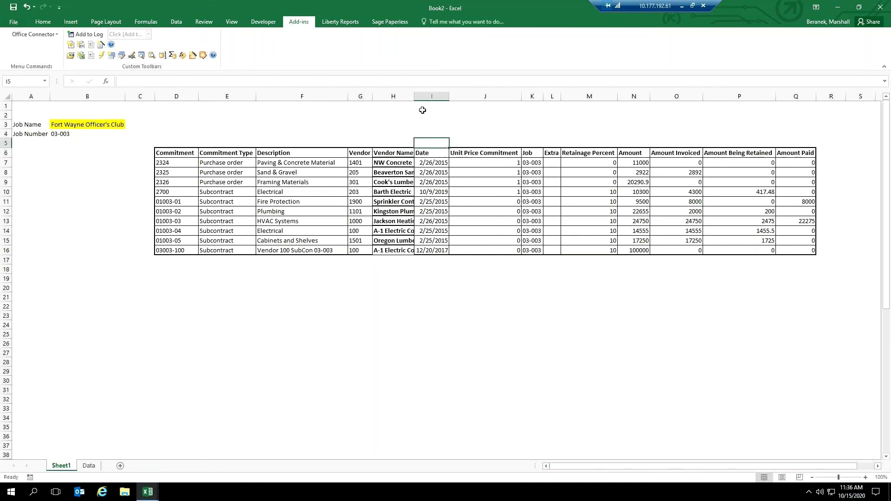
double_click(414, 96)
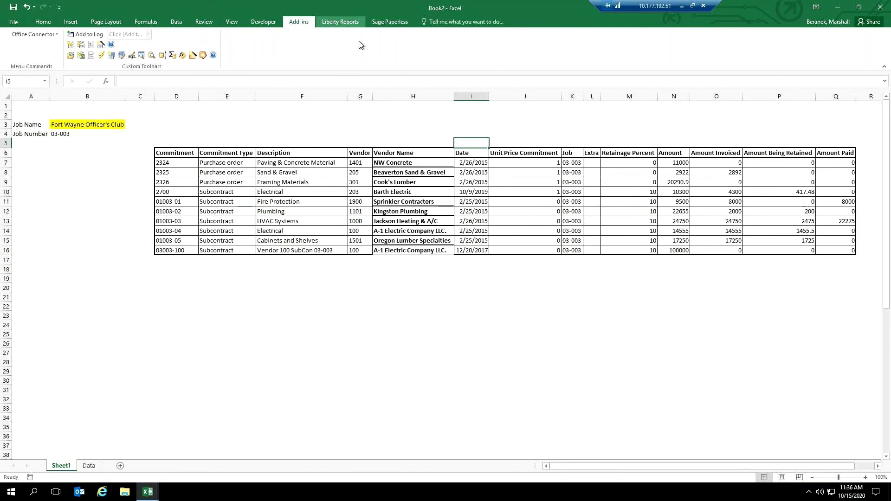
Examine the Vendor Name column's header and the TSLookup formula in H7
left_click(417, 155)
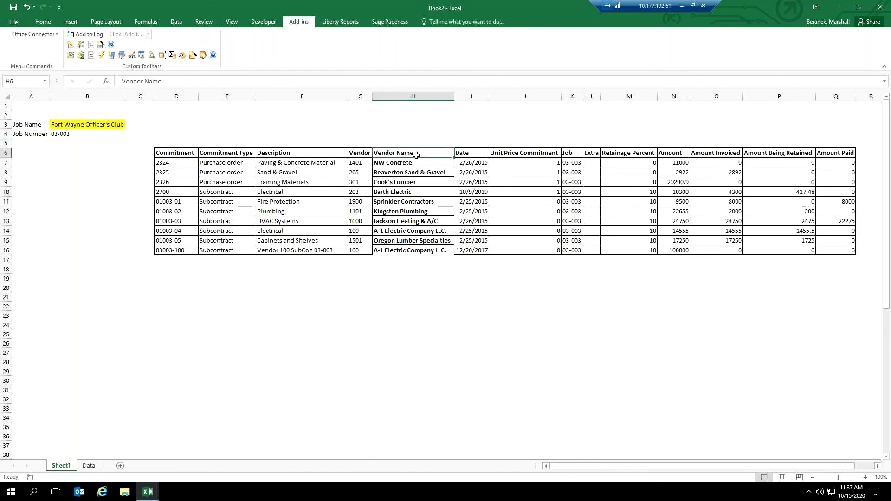
left_click(420, 163)
left_click(297, 82)
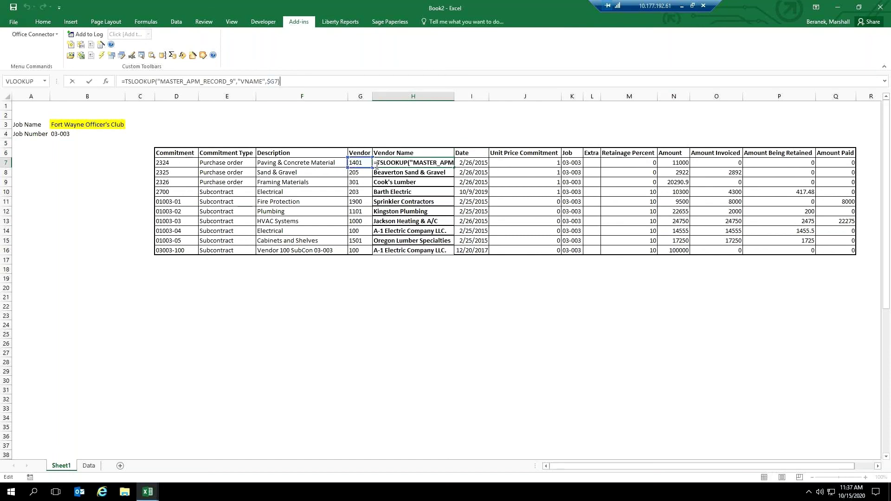
left_click(416, 127)
left_click(406, 142)
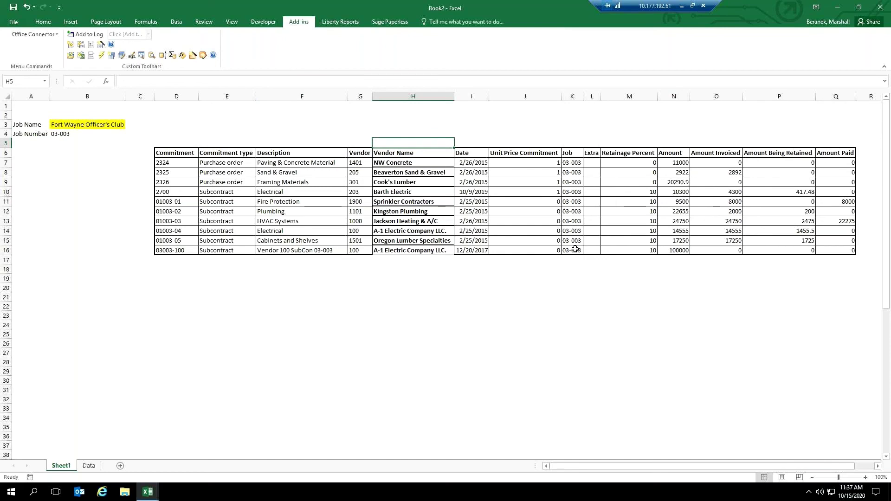
Add a SUM formula in N18 totalling the Amount column from N7 to N16
left_click(677, 273)
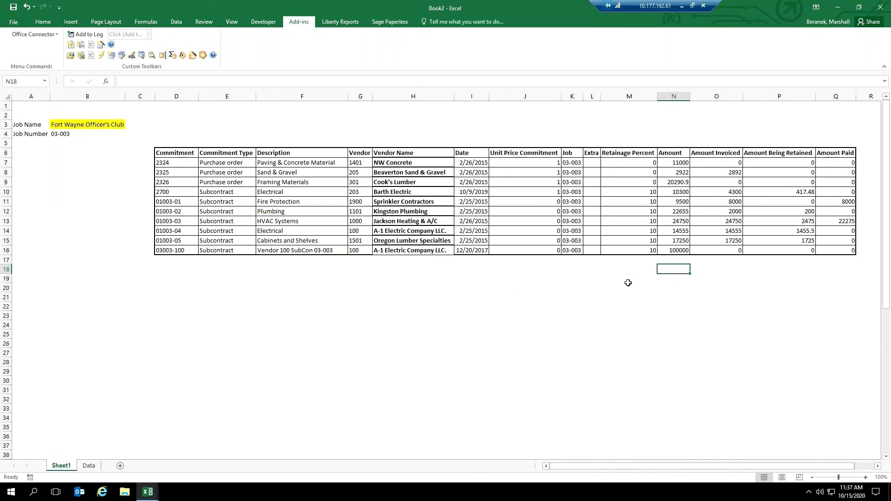
type("=sum(")
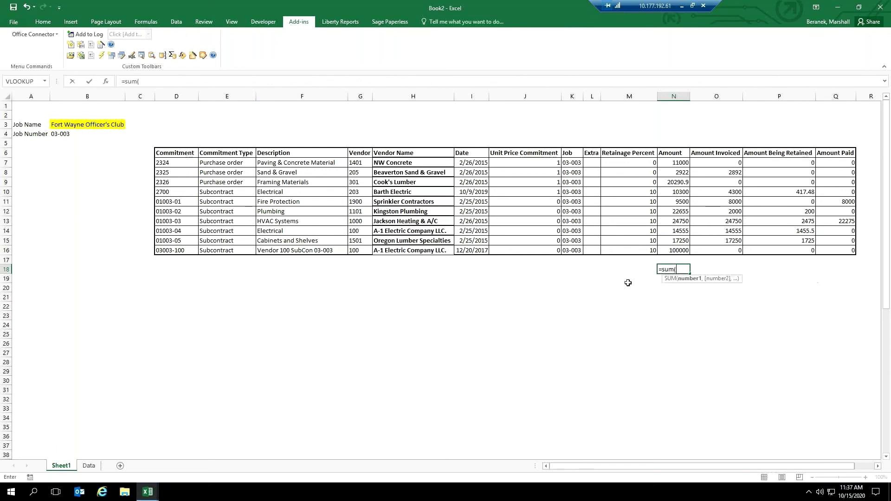
left_click_drag(675, 163, 686, 249)
type(")")
key("Return")
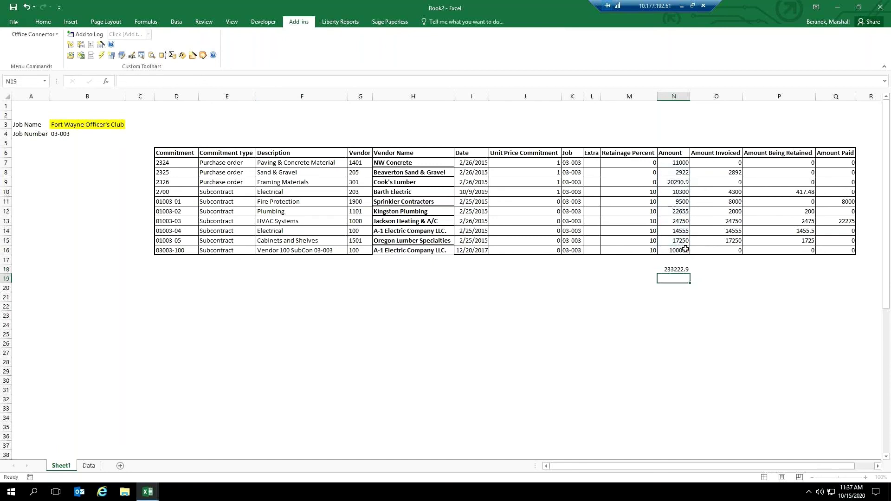
left_click(684, 270)
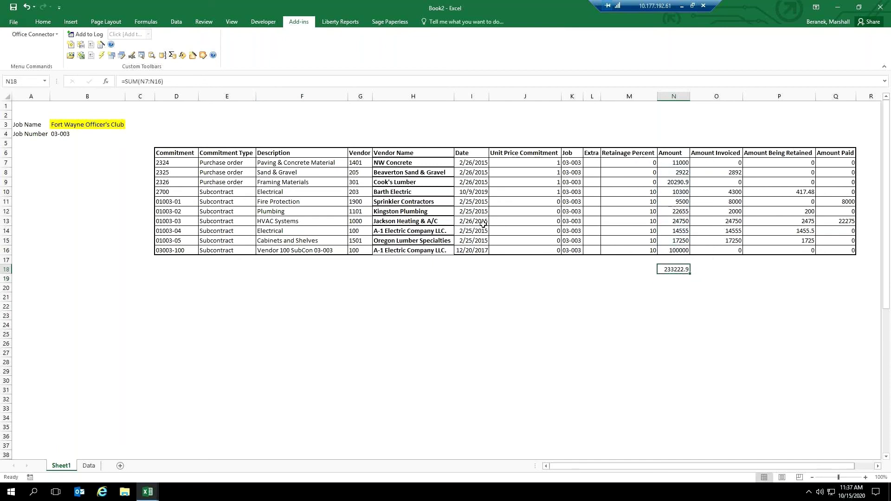
Set the Job Name in B3 to Clackamas Office Park #4
left_click(106, 124)
left_click(130, 125)
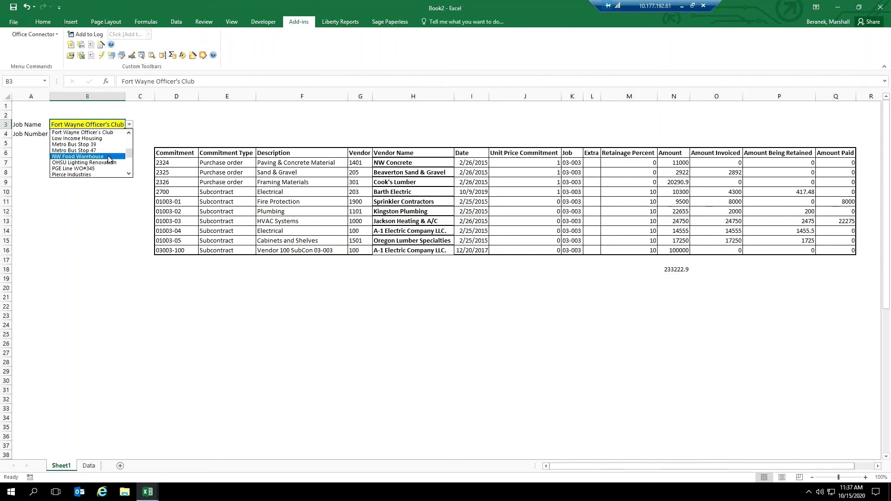
scroll(131, 138, "up", 1)
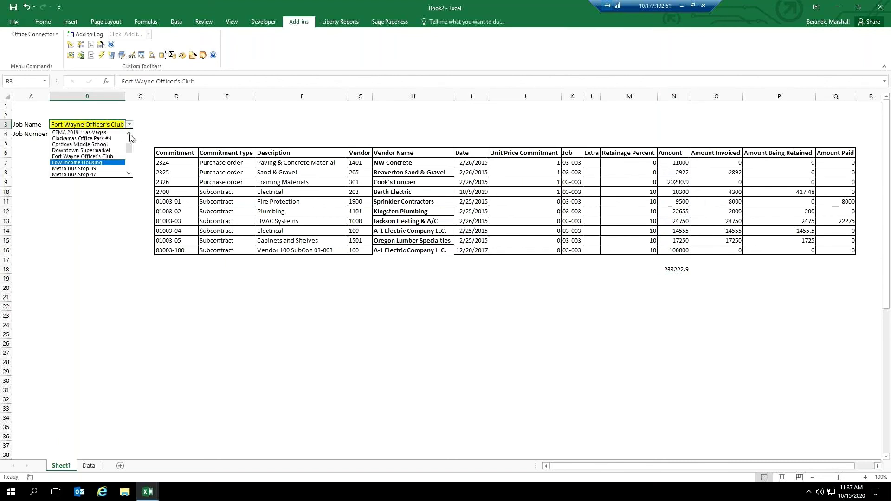
scroll(130, 138, "up", 1)
left_click(83, 163)
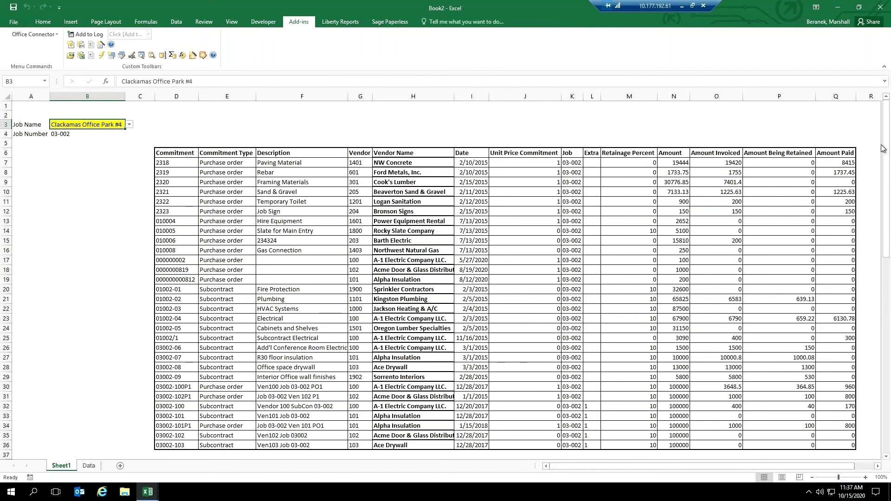
Check the Amount total beneath the refreshed commitments table for the selected job
scroll(674, 279, "down", 3)
left_click(677, 315)
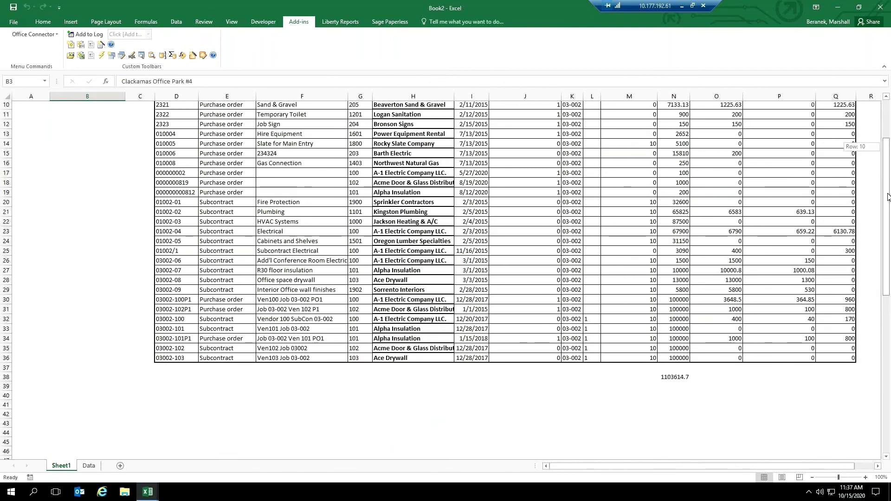
scroll(676, 315, "down", 2)
scroll(339, 171, "up", 7)
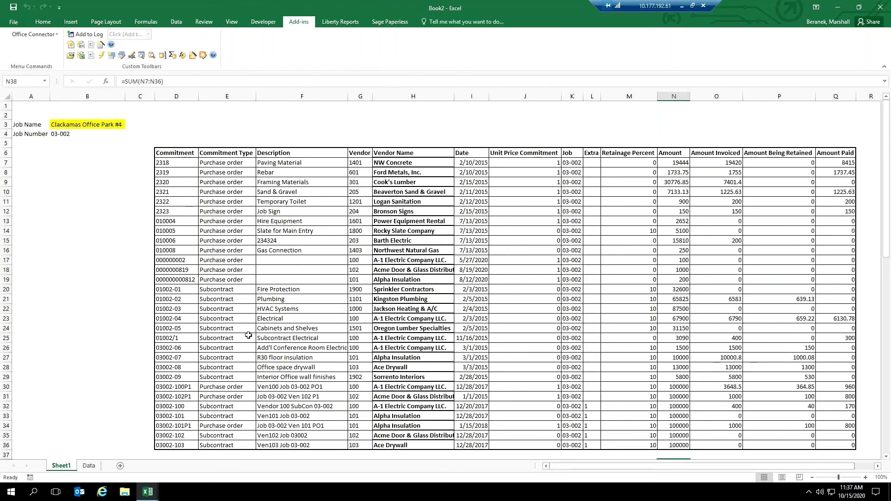
Minimize the open Excel windows, launch Office Connector from the desktop, and browse its Reports and Import templates
left_click(838, 8)
left_click(838, 7)
left_click(838, 7)
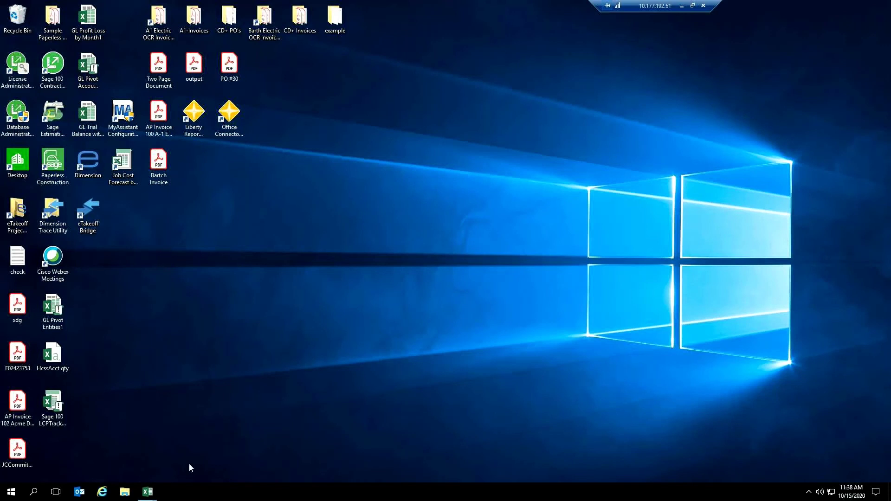
double_click(229, 122)
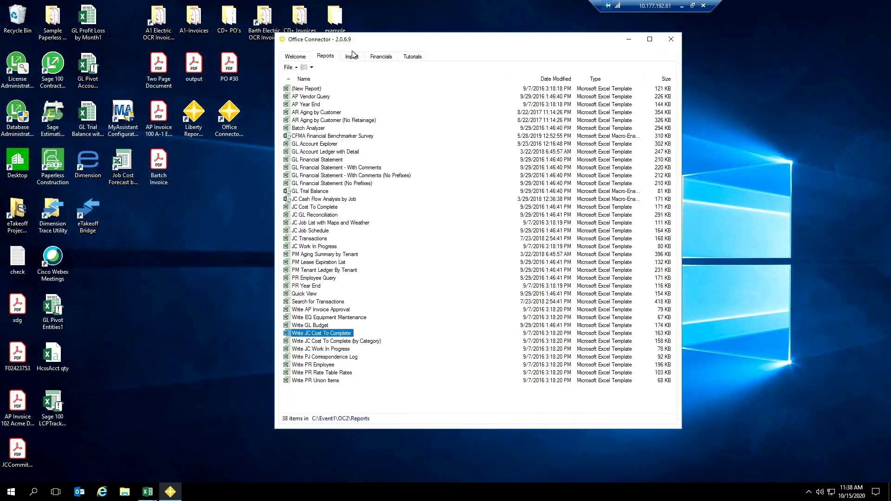
left_click(353, 56)
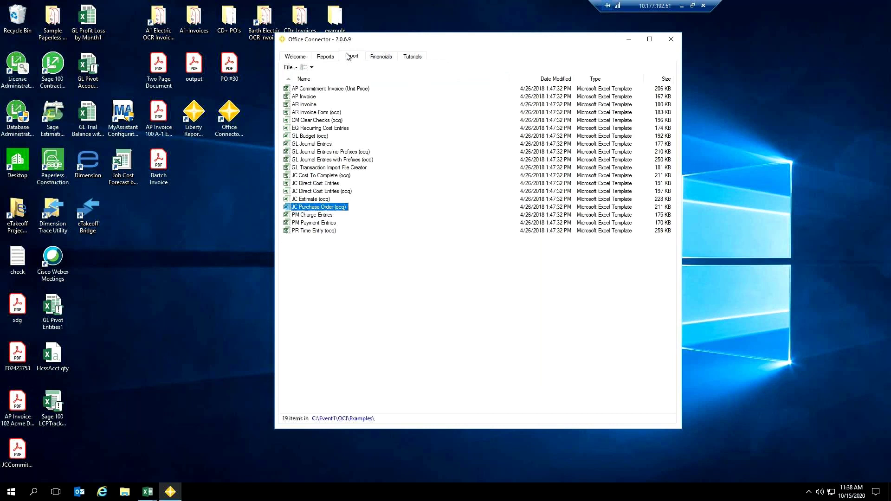
left_click(328, 57)
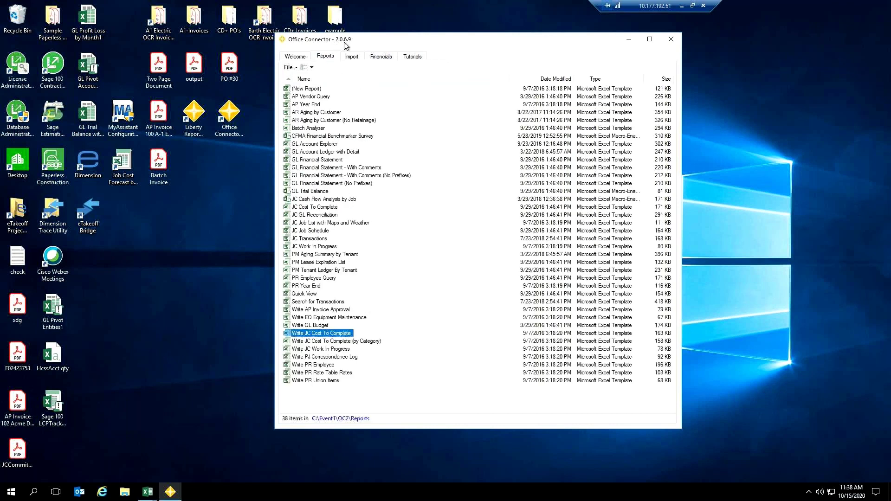
left_click(355, 56)
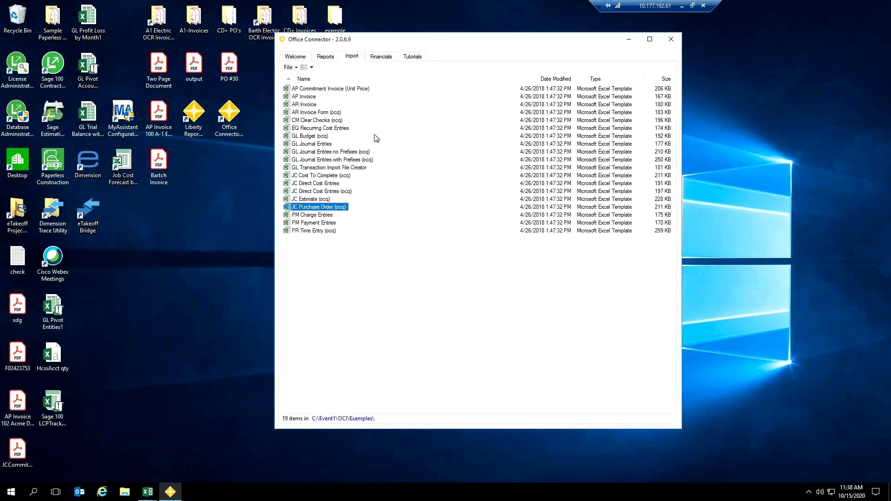
Open the GL Financial Statements with Drill-Down template from the Financials templates and maximize its window
left_click(383, 56)
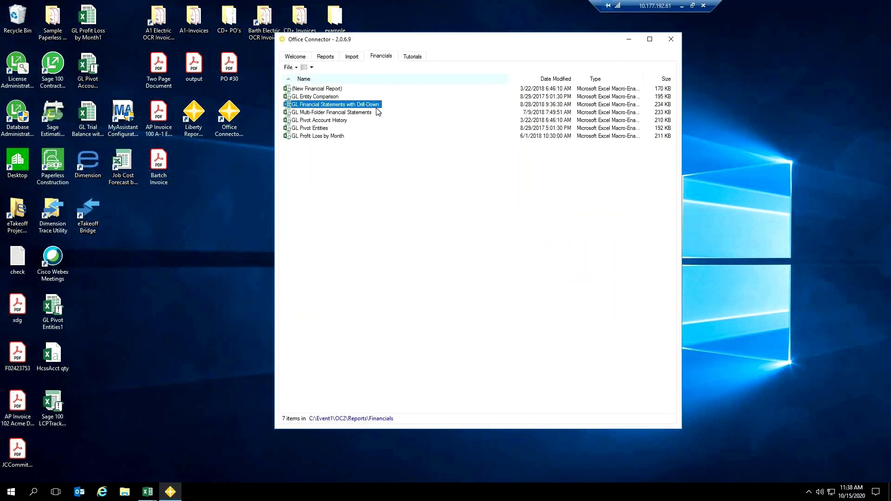
double_click(332, 106)
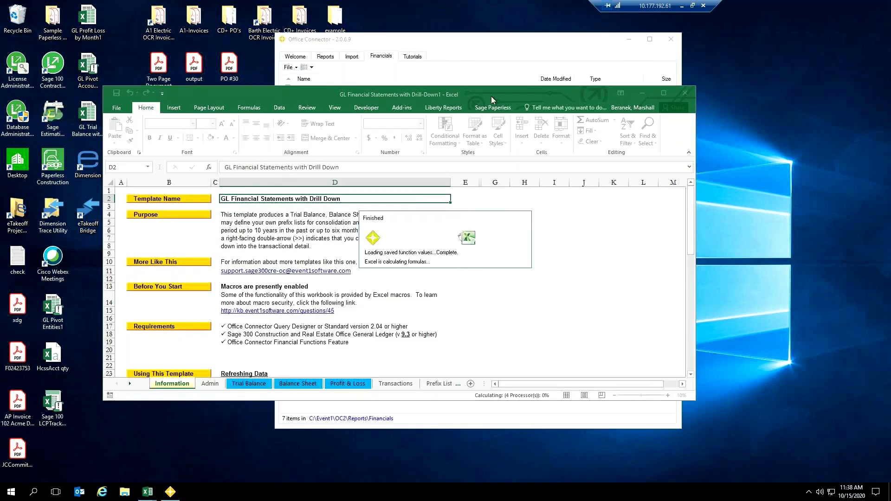
left_click(487, 274)
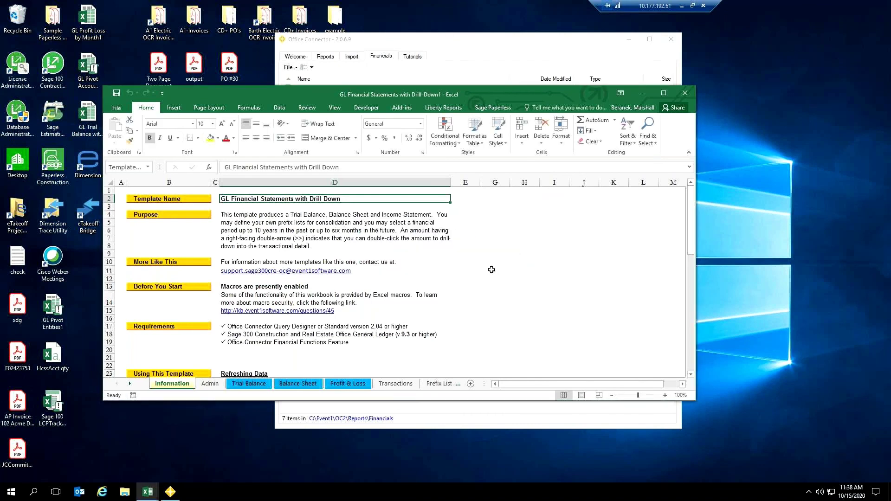
left_click(663, 92)
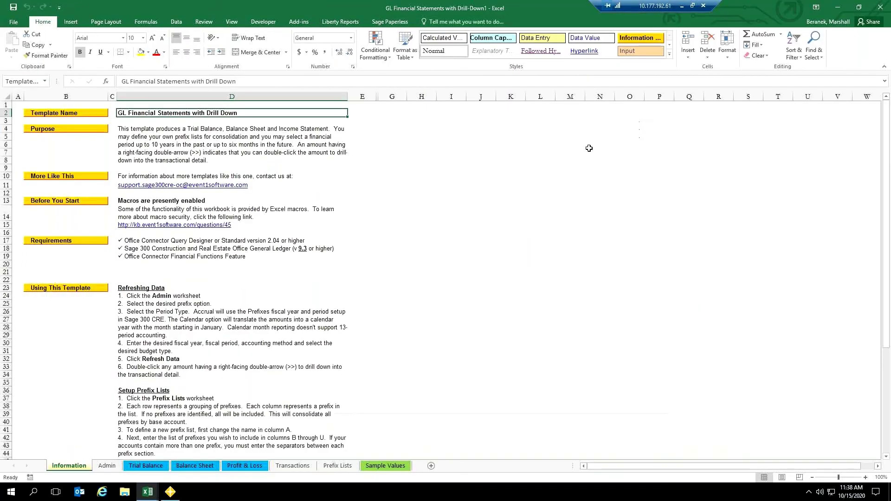
Read the template's purpose, data refresh and prefix list instructions on the Information sheet
left_click(249, 137)
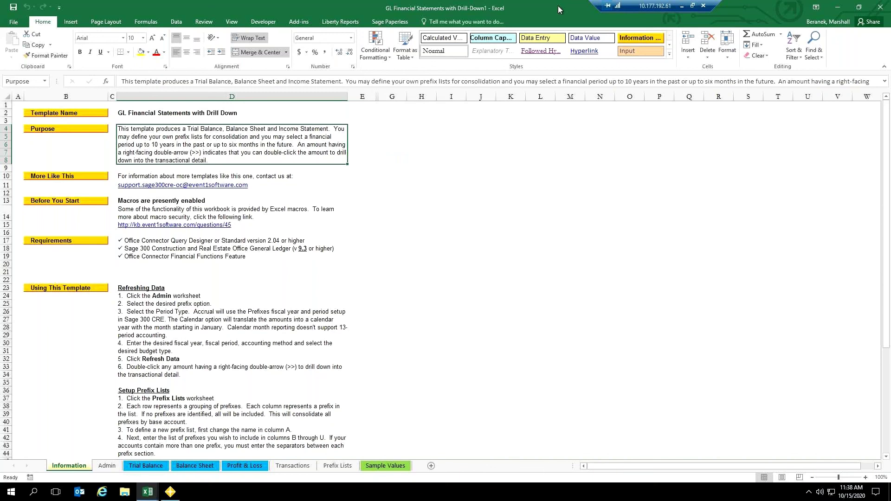
left_click(194, 319)
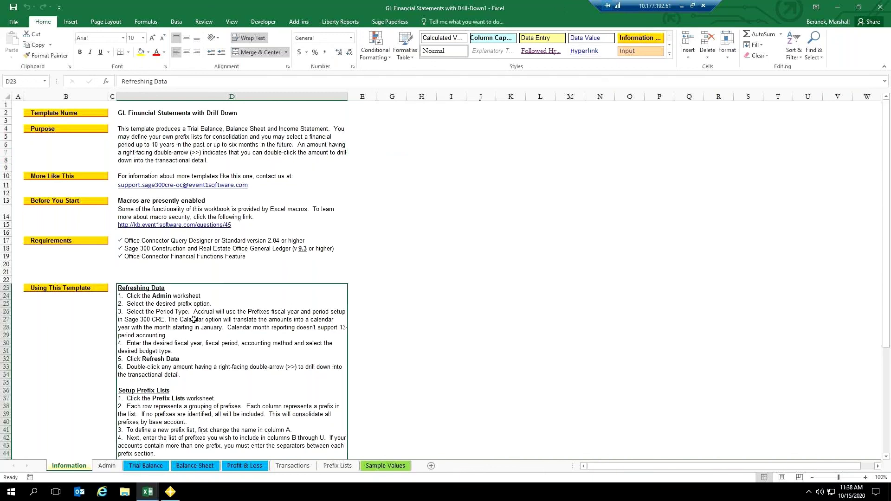
scroll(192, 295, "down", 1)
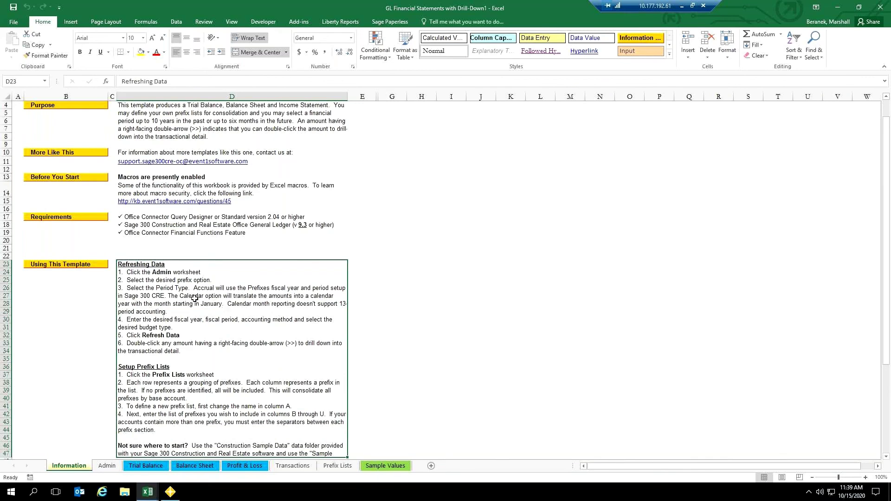
scroll(195, 297, "down", 1)
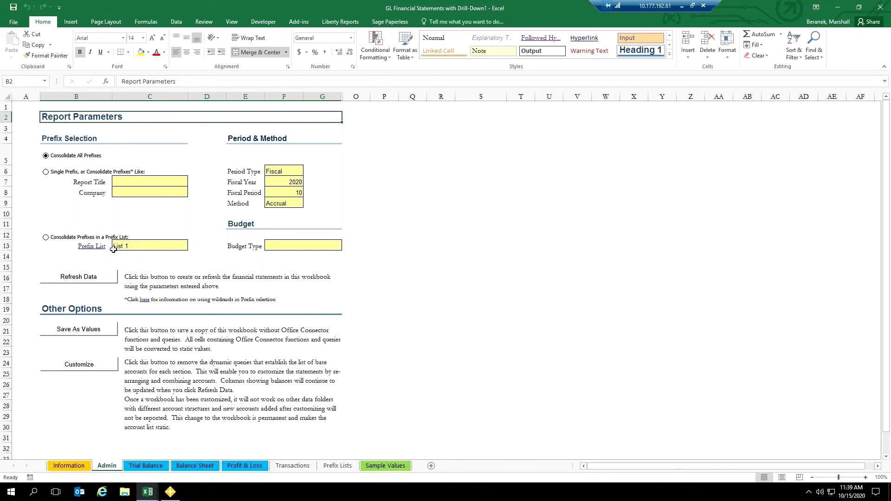
View the Prefix Lists sheet, mark the prefix cells of List 1, and return to the Admin sheet
left_click(338, 466)
left_click_drag(116, 180, 322, 180)
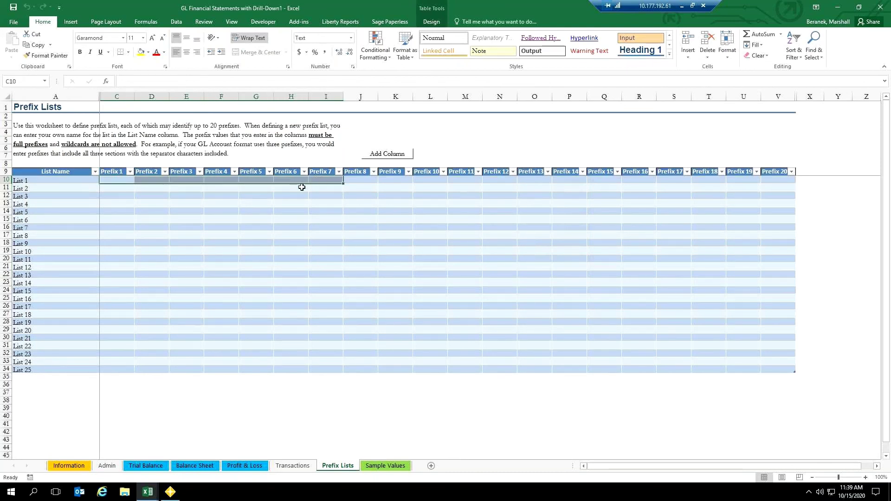
left_click(116, 466)
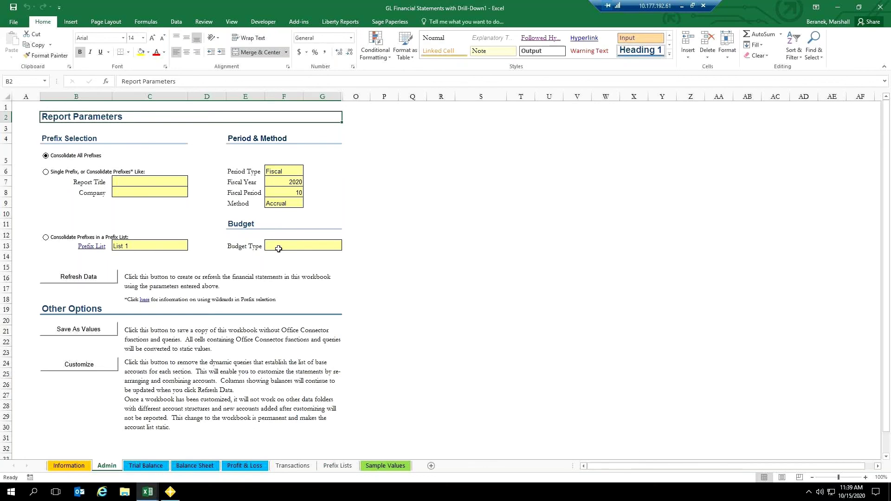
Set the report's fiscal year to 2018 and refresh the financial statement data
left_click(287, 185)
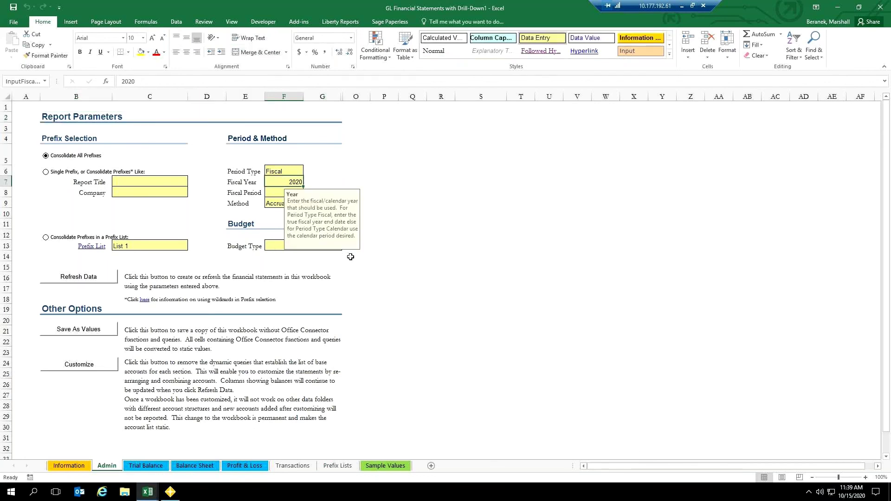
type("2018")
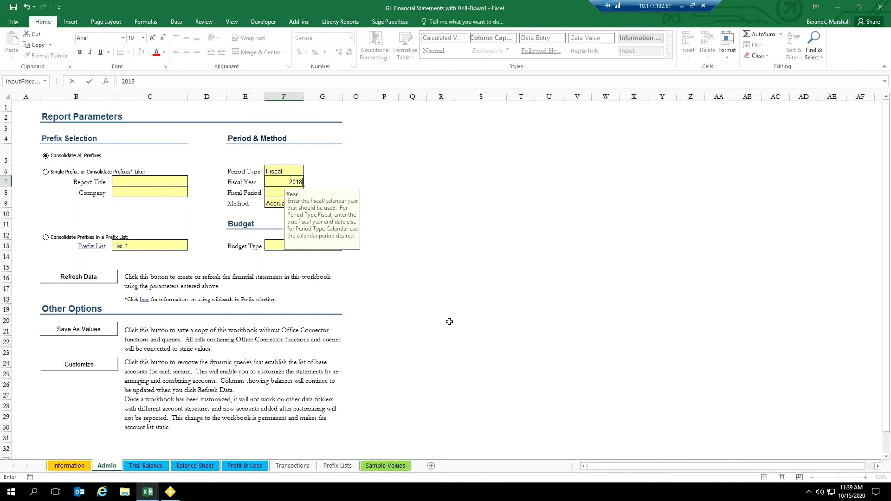
left_click(356, 259)
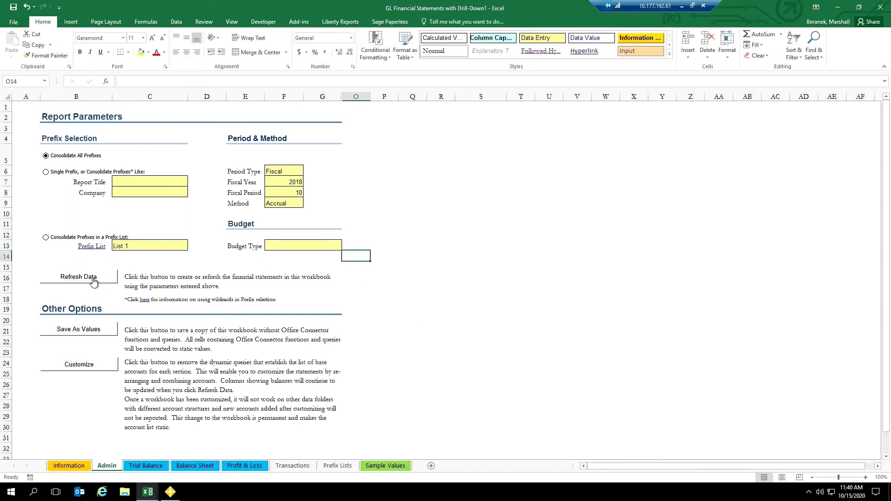
left_click(93, 279)
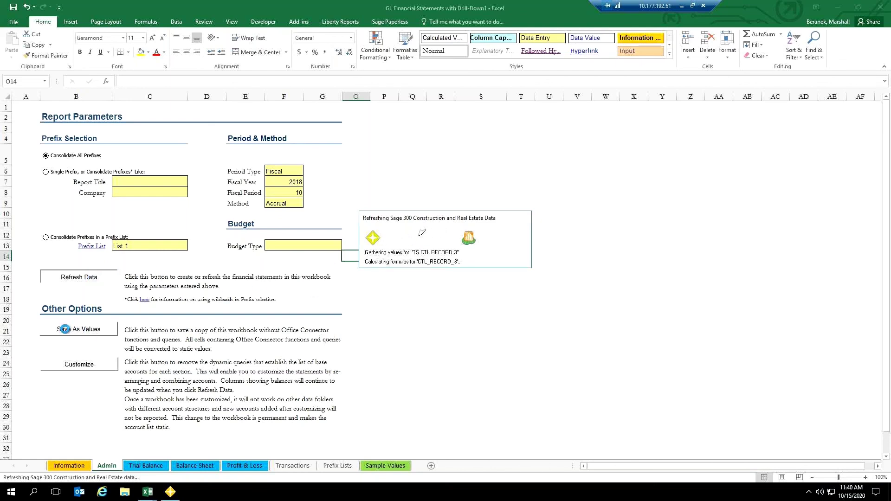
Set the fiscal year on the Admin sheet to 2015 and refresh the financial statement data
left_click(111, 467)
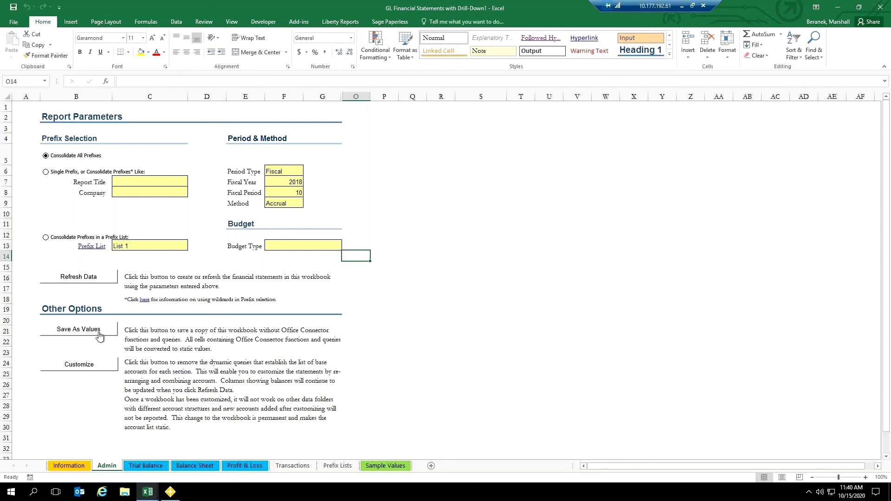
left_click(285, 181)
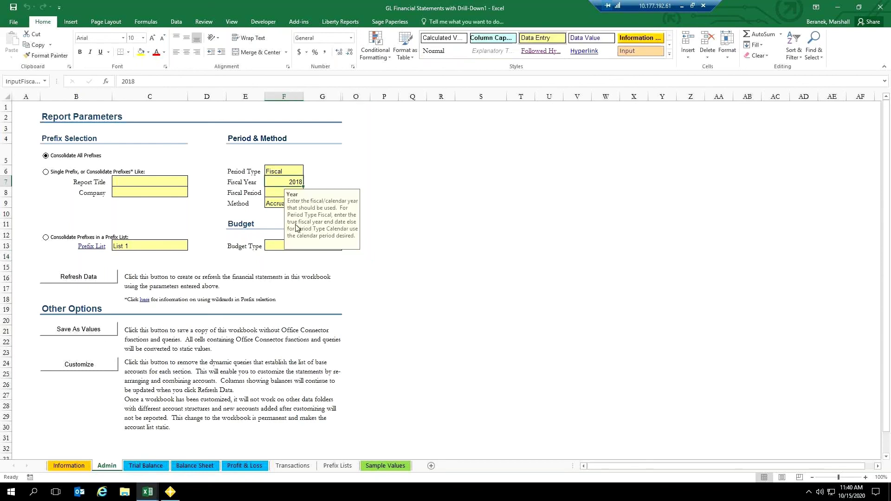
type("2015")
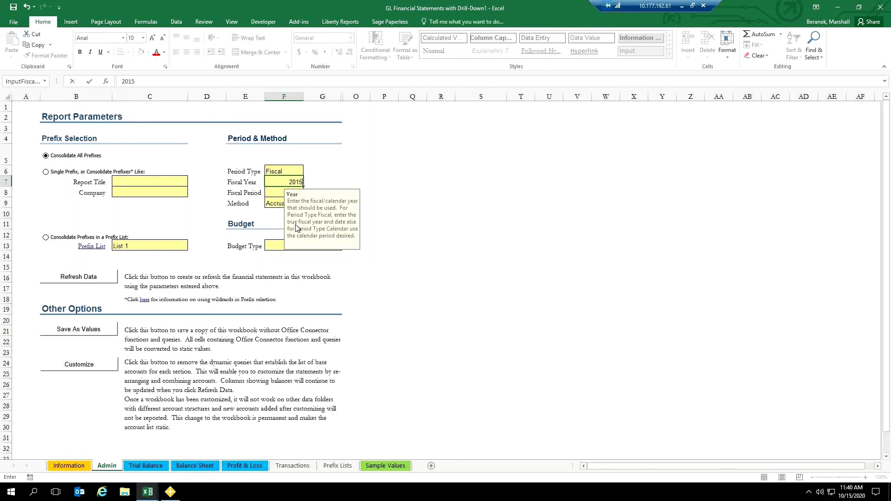
left_click(83, 278)
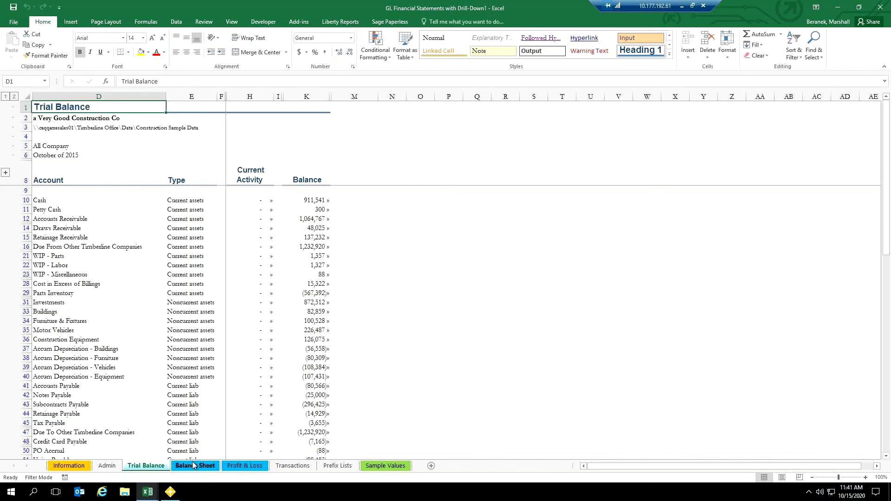
Review the refreshed Trial Balance, Balance Sheet and Profit & Loss statements down to their final totals
scroll(73, 254, "down", 4)
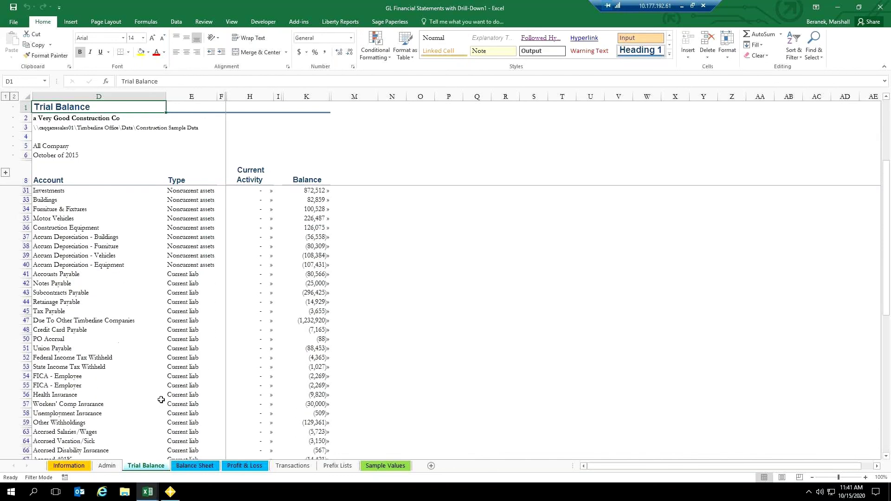
left_click(197, 467)
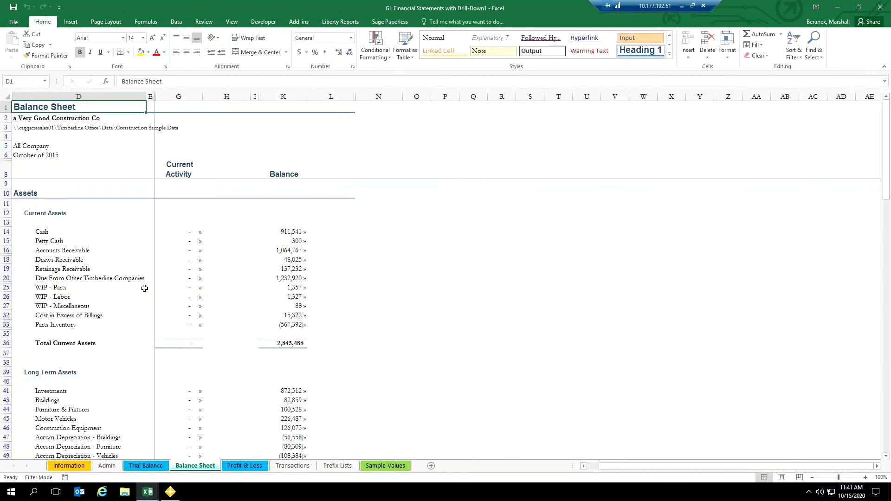
scroll(144, 288, "down", 10)
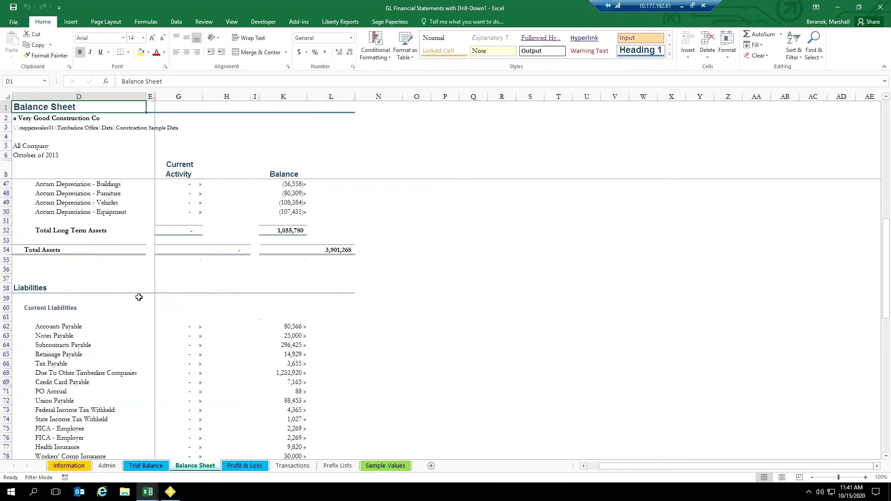
scroll(139, 297, "down", 4)
scroll(137, 295, "down", 6)
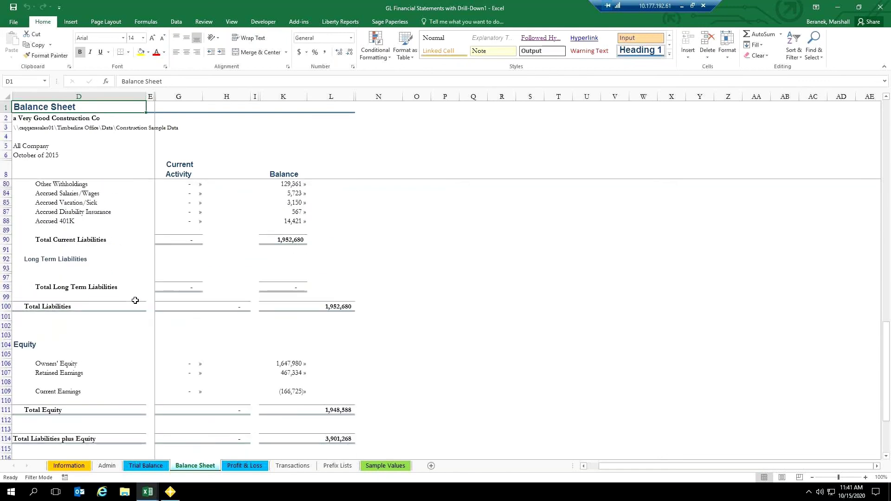
left_click(245, 465)
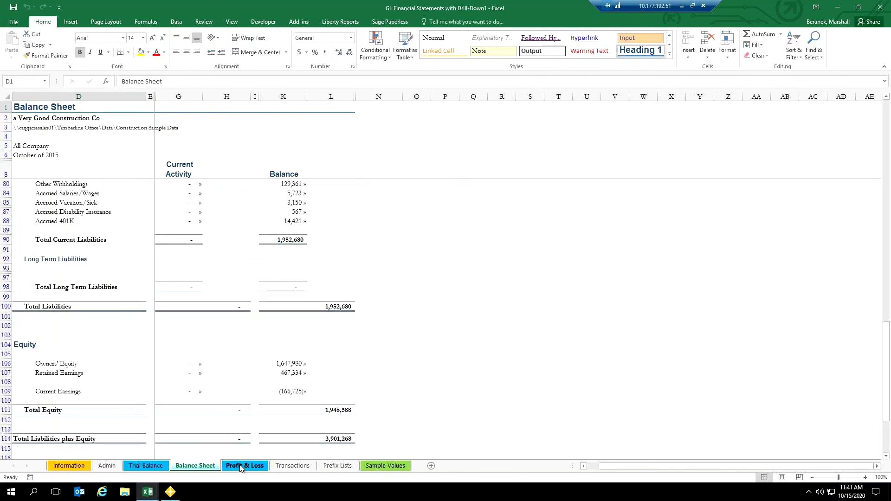
scroll(240, 357, "down", 10)
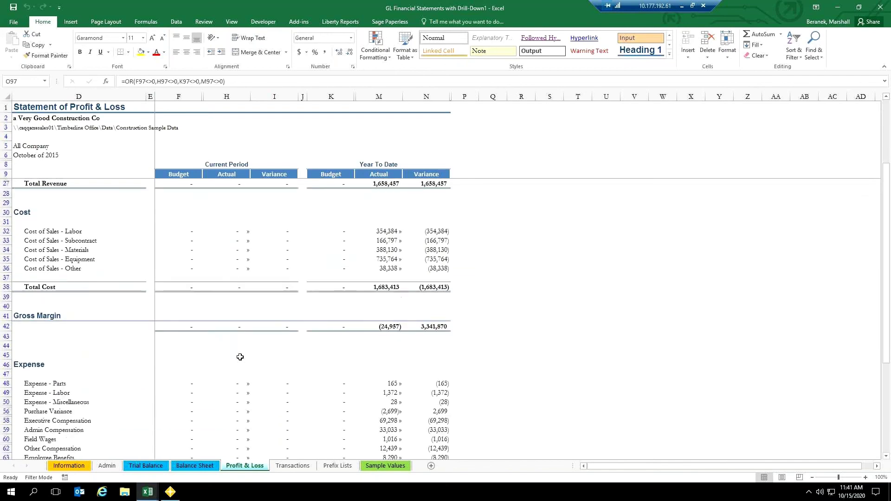
scroll(239, 356, "down", 3)
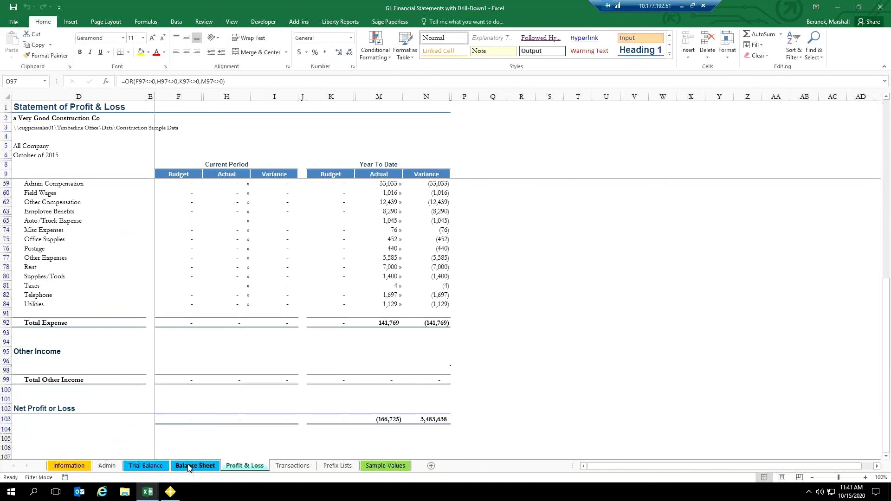
Return to the Balance Sheet and drill down on the Accounts Receivable balance to its GL transactions
left_click(195, 466)
scroll(154, 281, "up", 12)
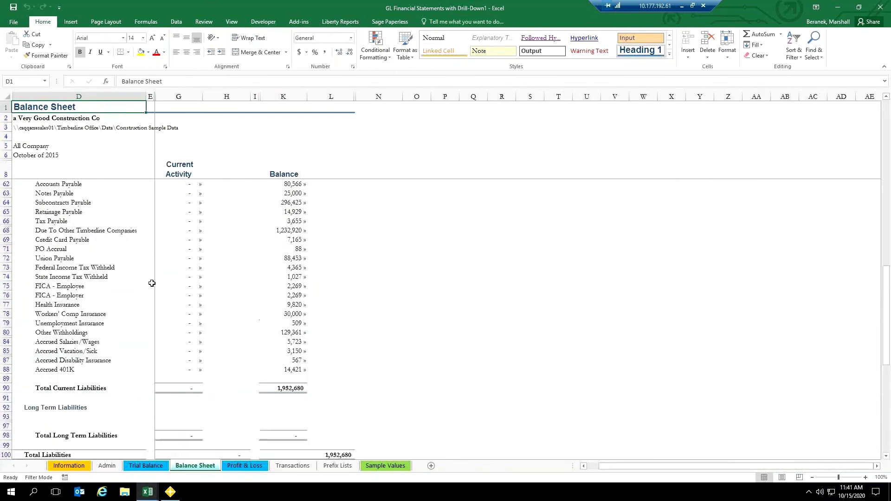
scroll(263, 253, "up", 4)
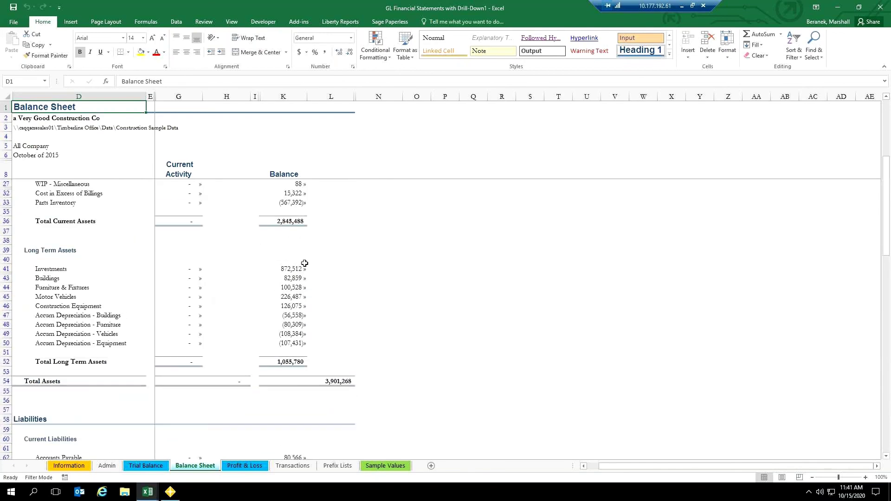
scroll(309, 260, "up", 5)
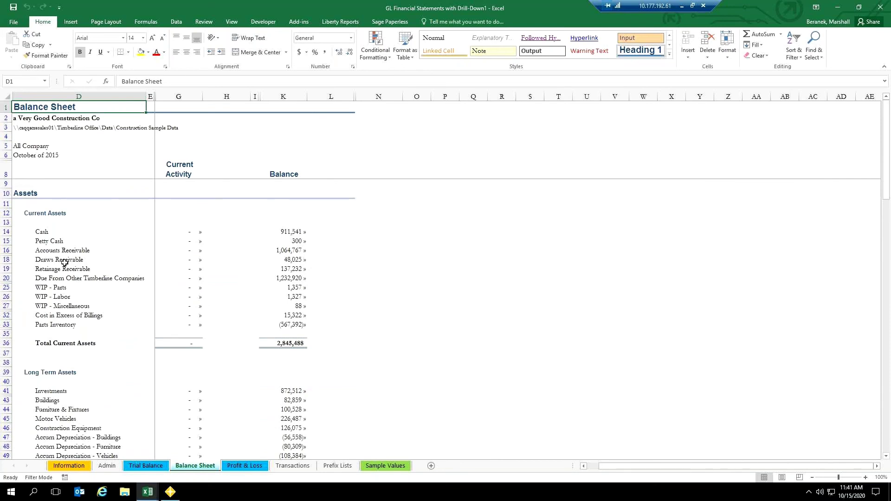
double_click(294, 251)
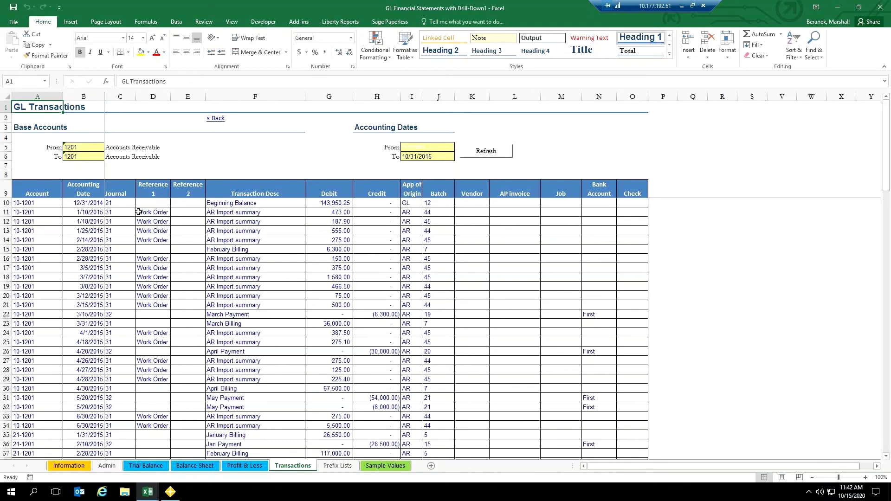
Examine the Accounts Receivable GL transactions with their debit, credit and net activity totals, and minimize the workbook
scroll(132, 229, "down", 1)
scroll(133, 230, "down", 15)
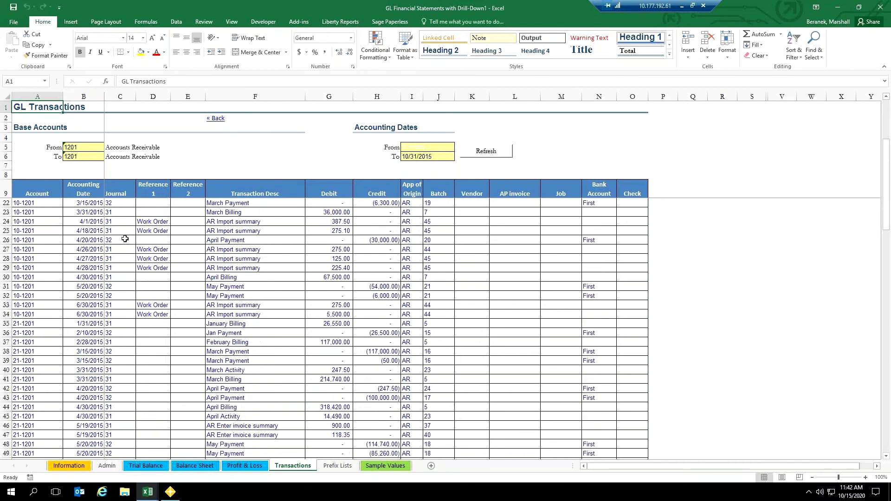
scroll(122, 249, "down", 15)
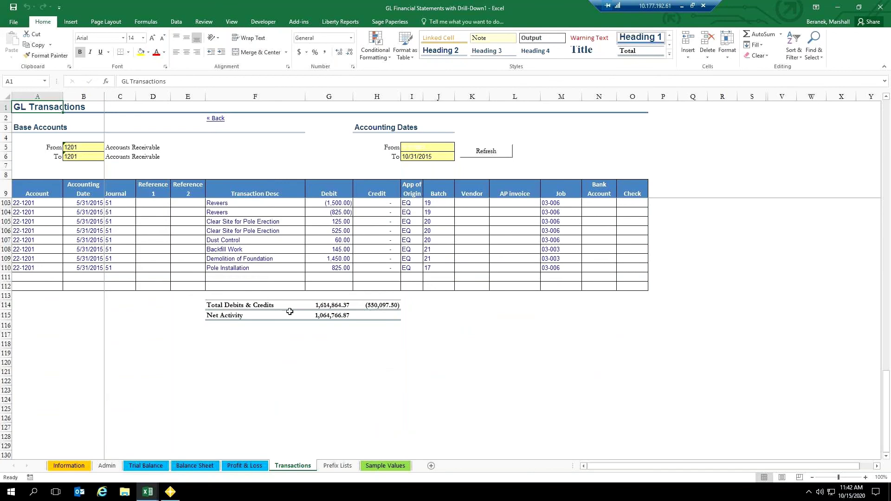
left_click(328, 306)
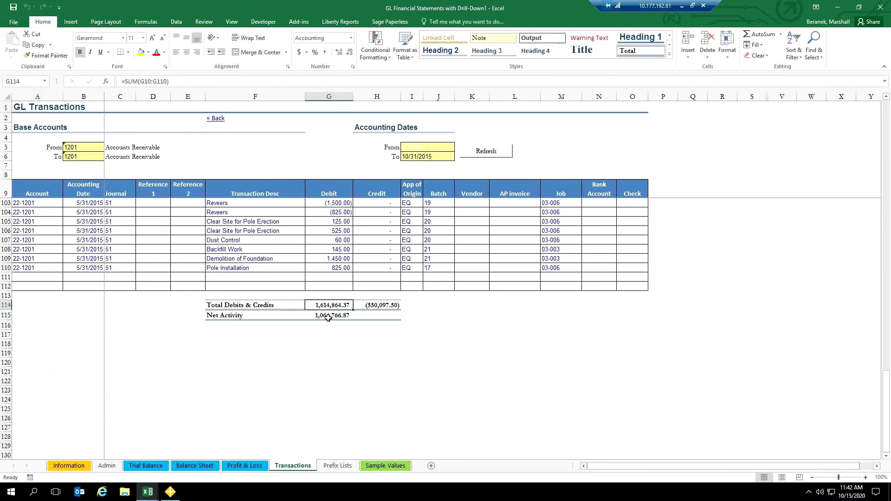
left_click(328, 318)
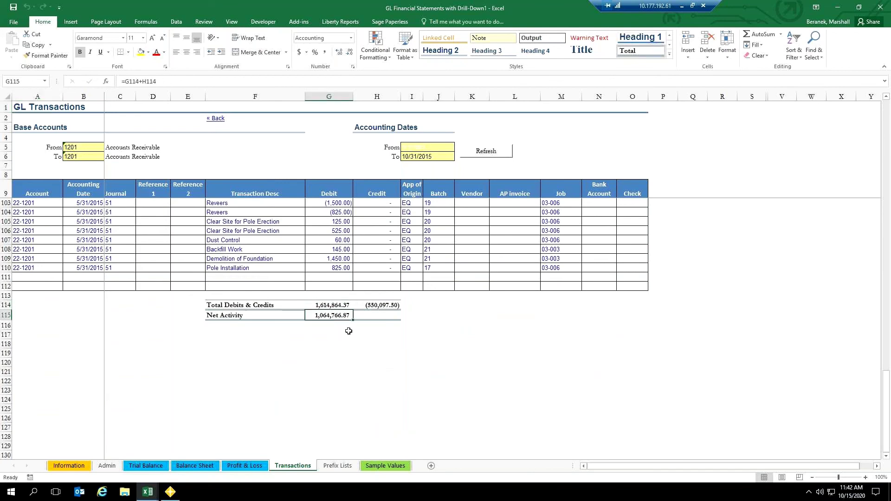
left_click(374, 305)
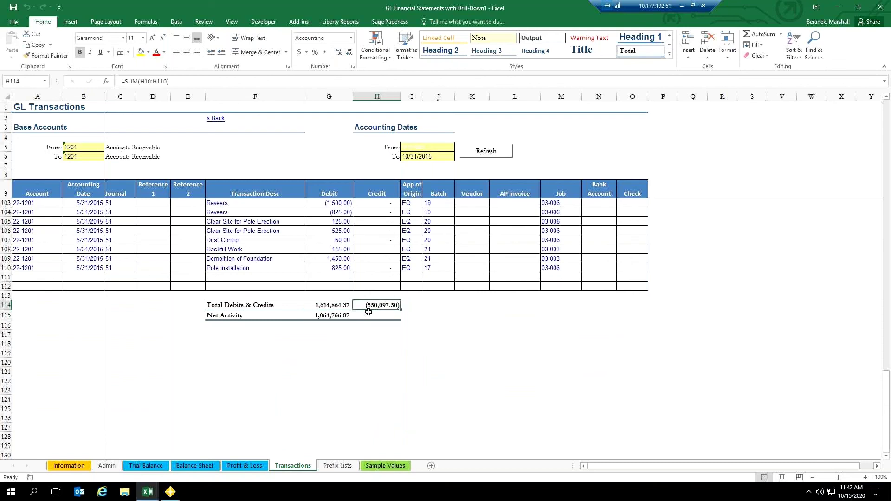
left_click(368, 328)
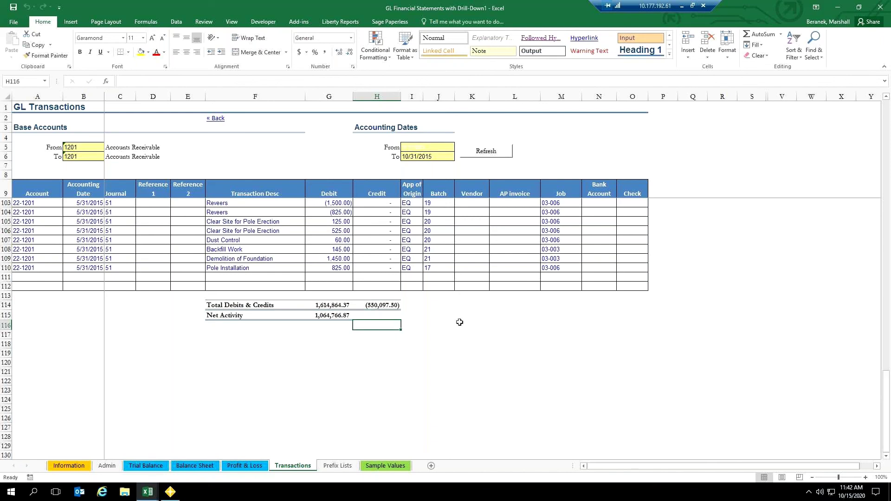
scroll(308, 367, "up", 13)
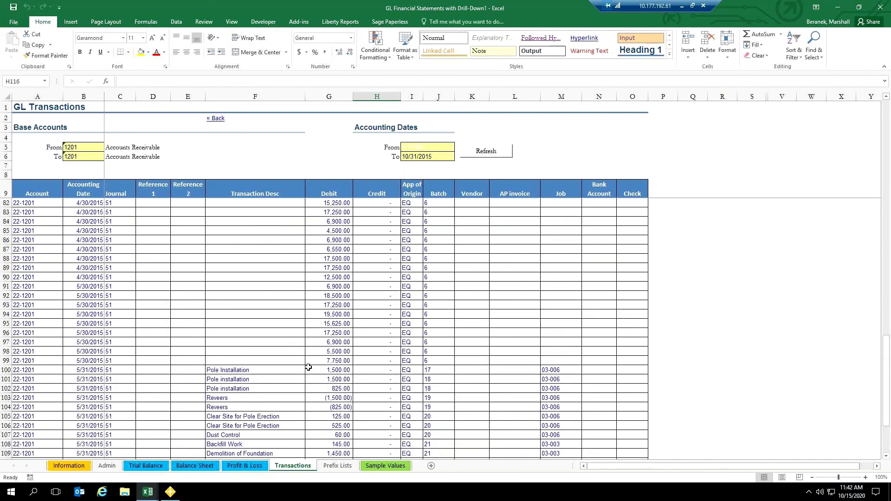
scroll(308, 367, "up", 1)
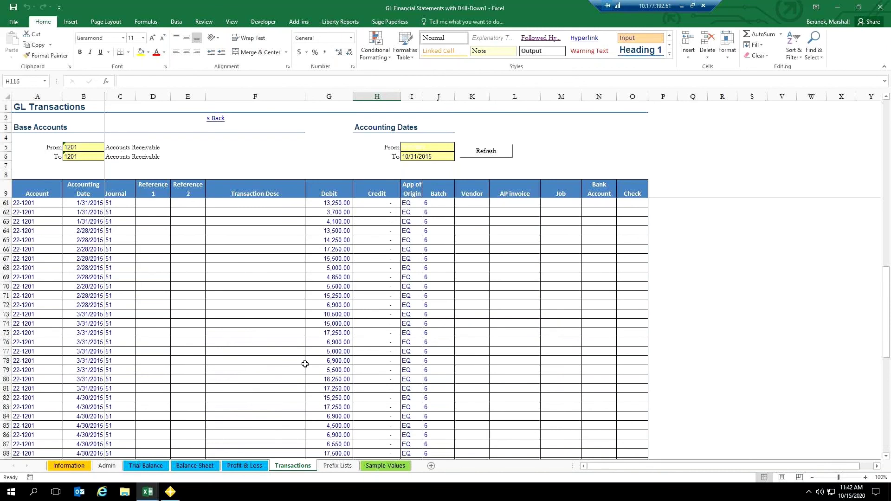
left_click(840, 8)
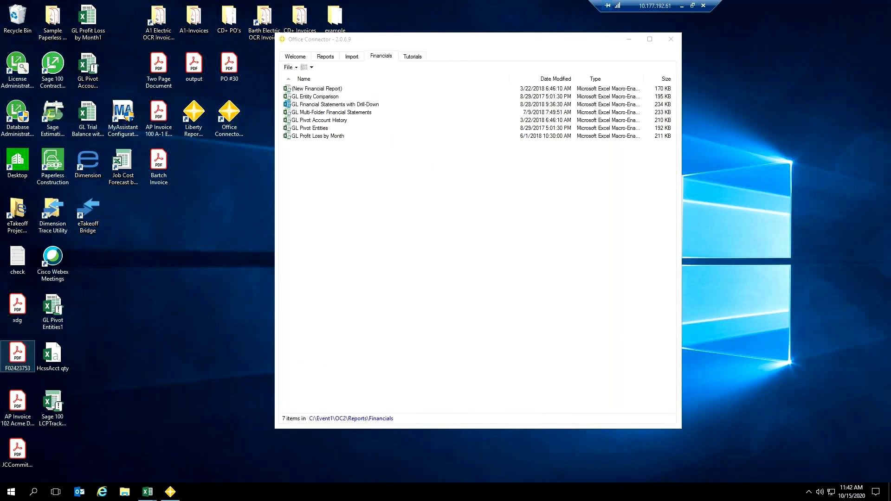